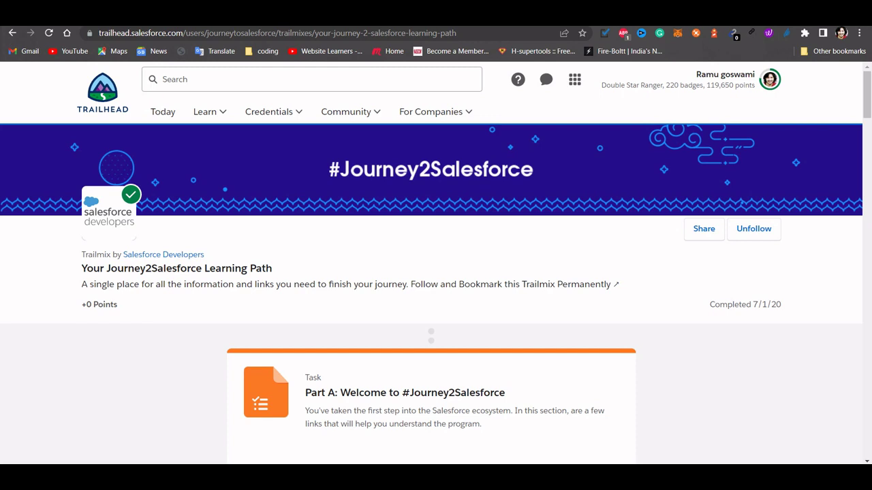
- Look through the Part A links and the start of Part B in the Your Journey2Salesforce Learning Path trailmix
scroll(436, 272, "down", 5)
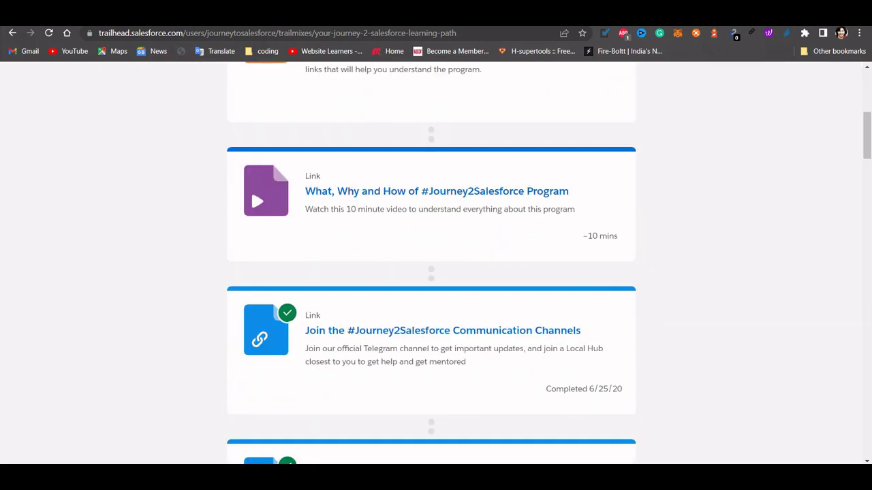
scroll(435, 273, "down", 5)
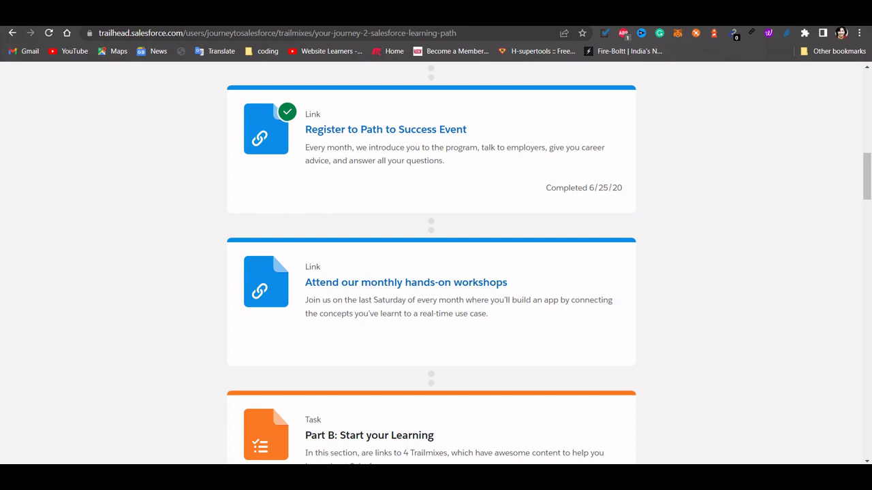
scroll(436, 272, "up", 5)
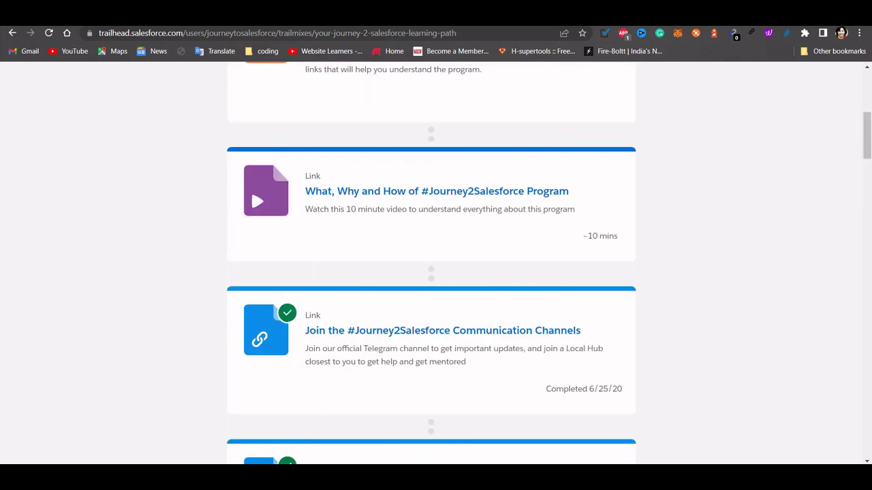
scroll(436, 272, "up", 5)
scroll(436, 272, "down", 5)
scroll(436, 272, "down", 5)
scroll(436, 273, "up", 8)
scroll(435, 273, "down", 5)
scroll(436, 273, "up", 5)
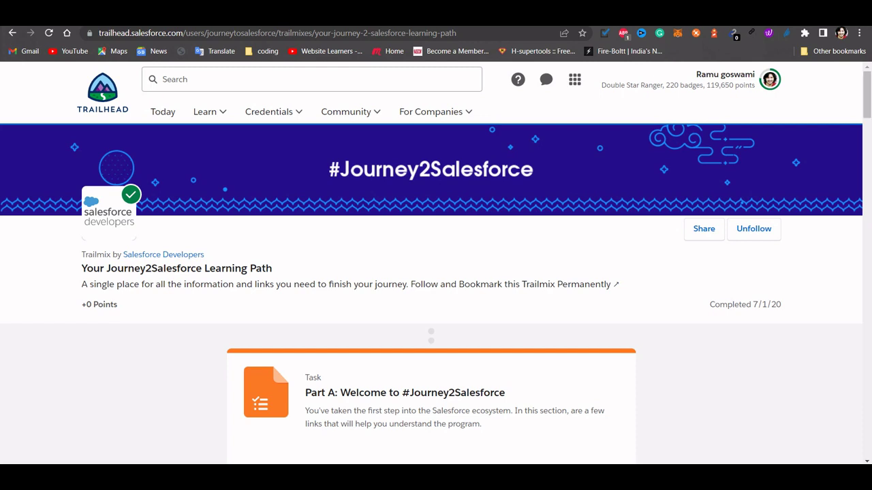
scroll(436, 272, "down", 5)
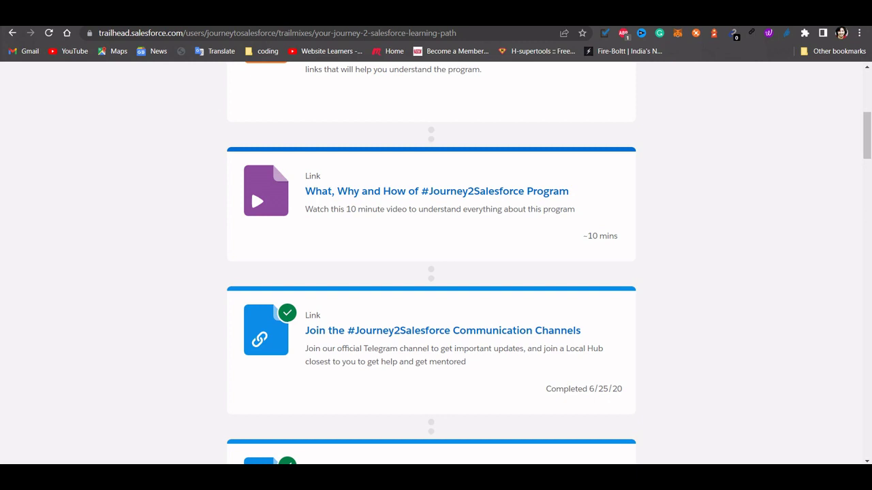
scroll(431, 262, "up", 5)
scroll(430, 263, "down", 5)
scroll(436, 259, "up", 5)
scroll(436, 259, "down", 5)
scroll(436, 259, "up", 5)
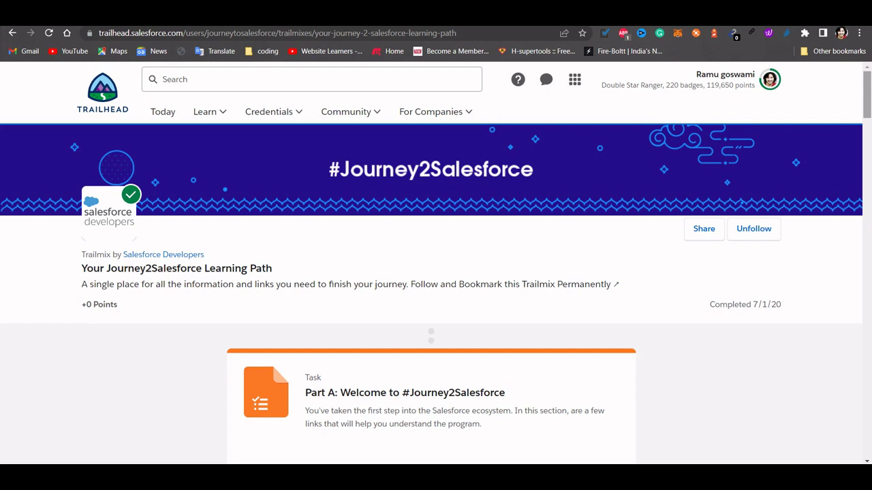
- View the registration form of the Journey to Salesforce Program in India from the Google results, and return to the learning path trailmix
key("alt+Left")
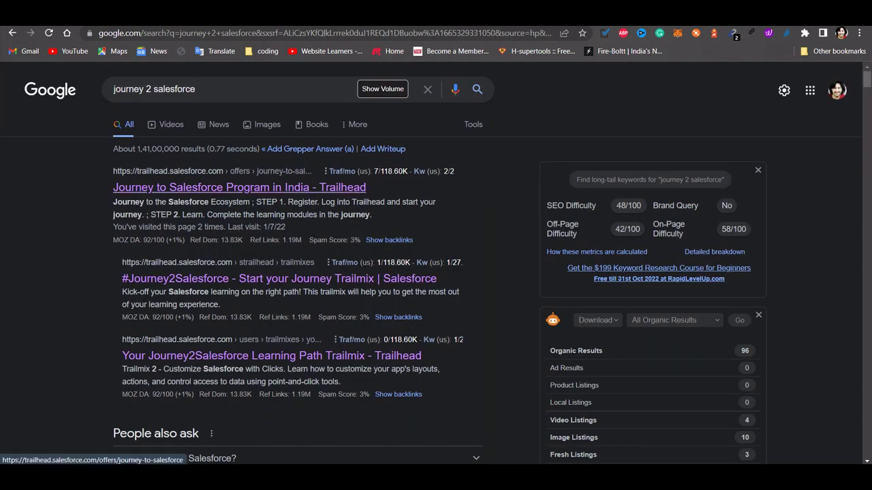
left_click(238, 187)
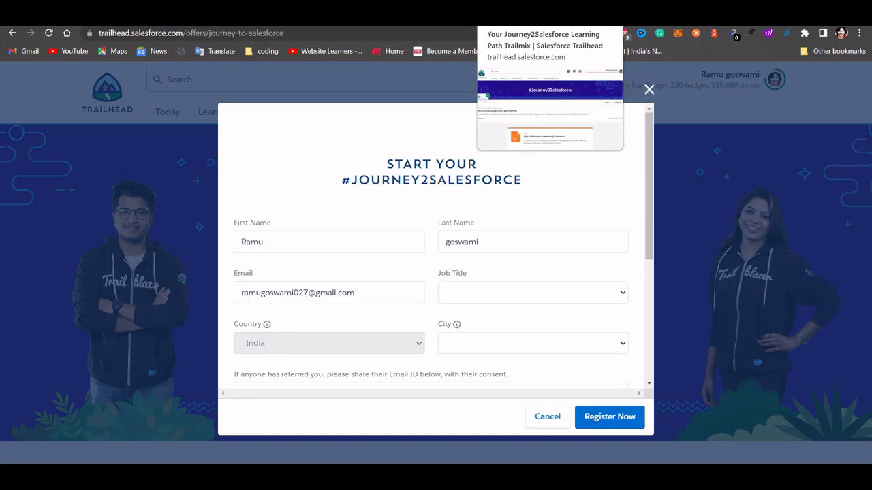
key("ctrl+shift+Tab")
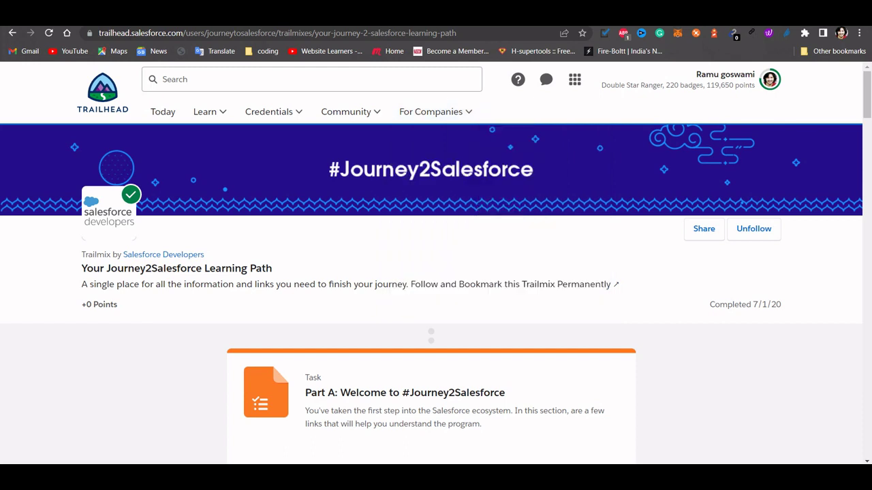
- Open the "What, Why and How of #Journey2Salesforce Program" video from the trailmix and pause it
key("Page_Down")
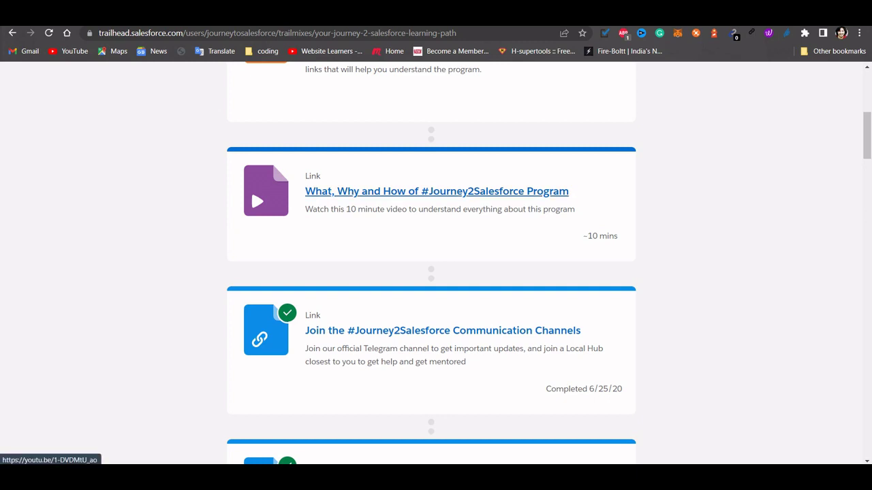
left_click(437, 192)
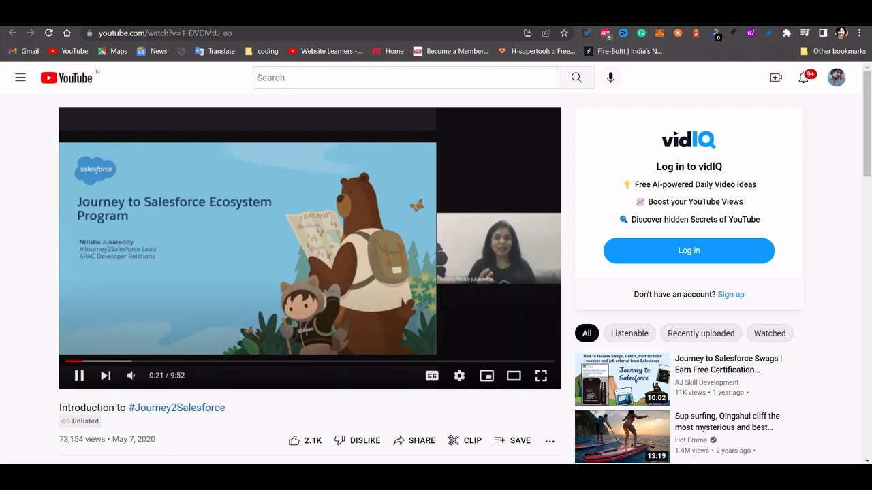
key("space")
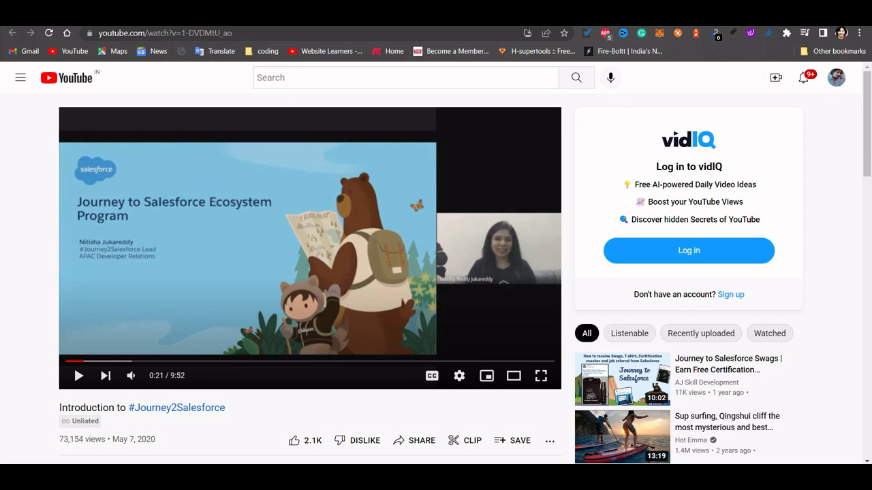
- Copy the YouTube video's link and send it to everyone in the Google Meet in-call messages
key("ctrl+l")
key("ctrl+c")
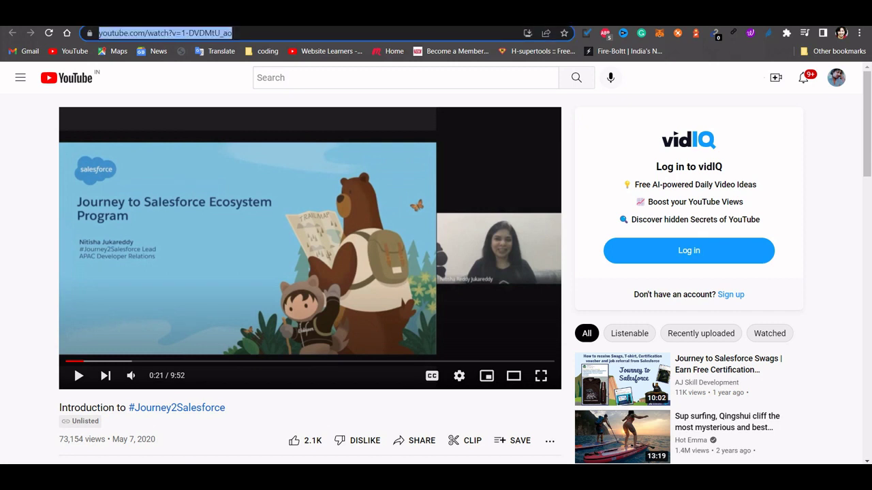
left_click(164, 13)
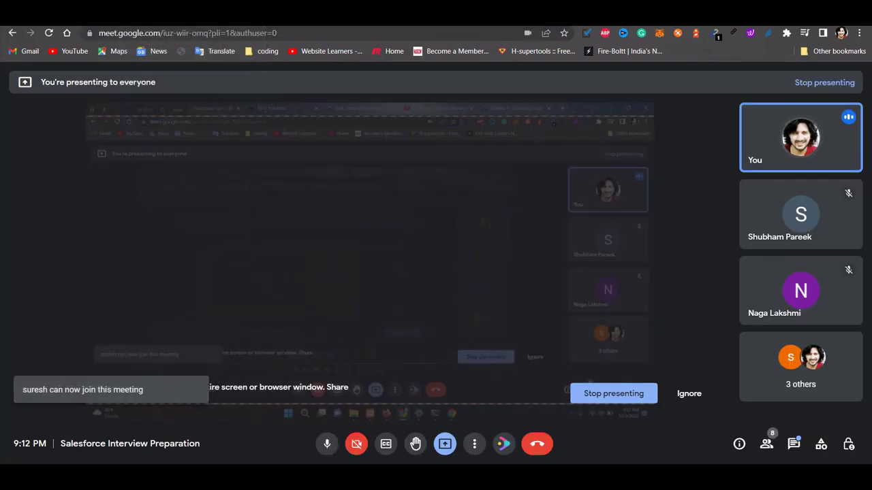
left_click(793, 443)
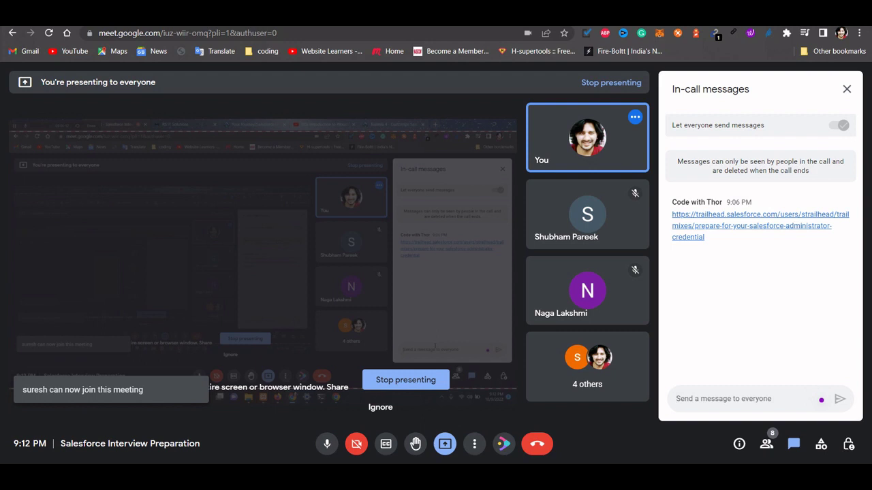
key("ctrl+v")
key("Return")
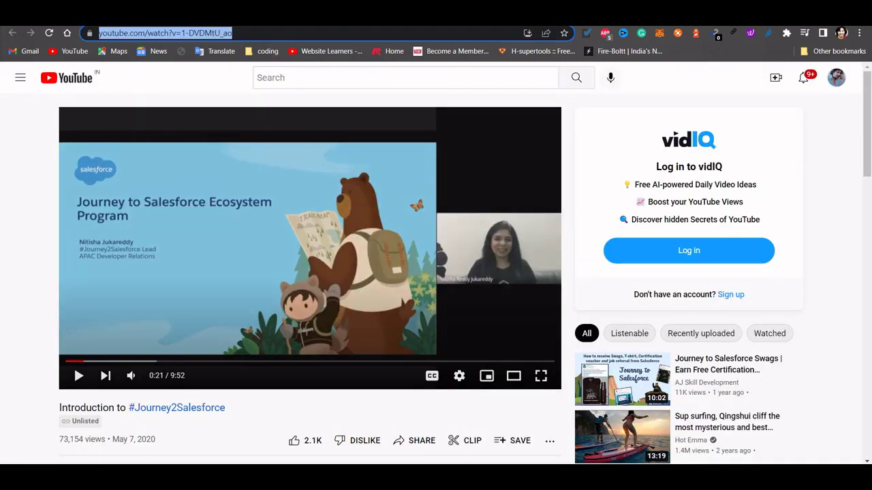
- Go from the YouTube video to Google and search for "journey 2 salesforce trailmix"
key("ctrl+w")
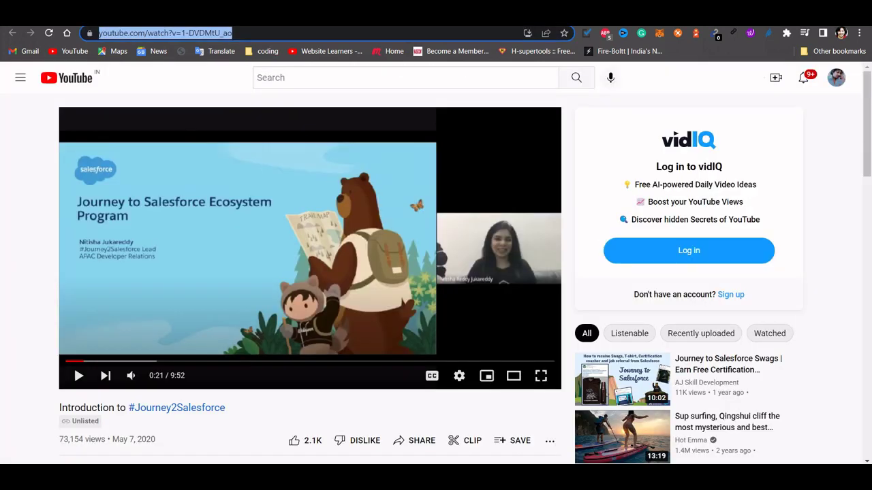
type("g")
key("Return")
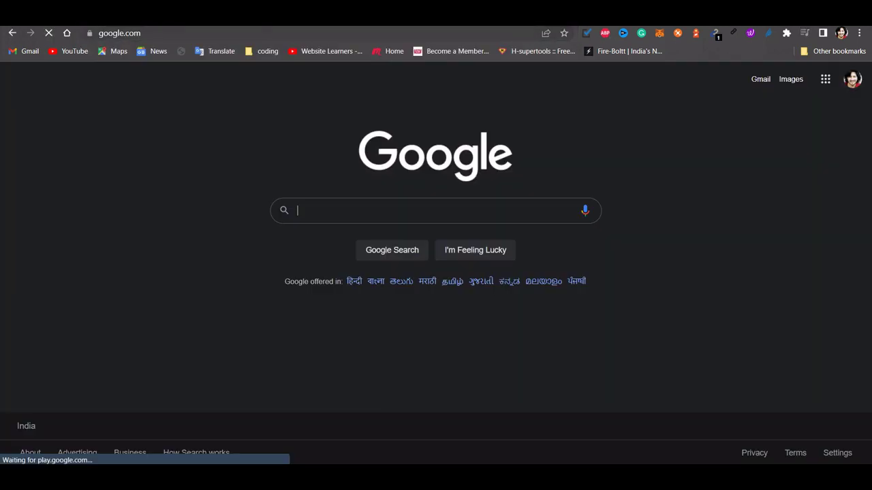
left_click(378, 210)
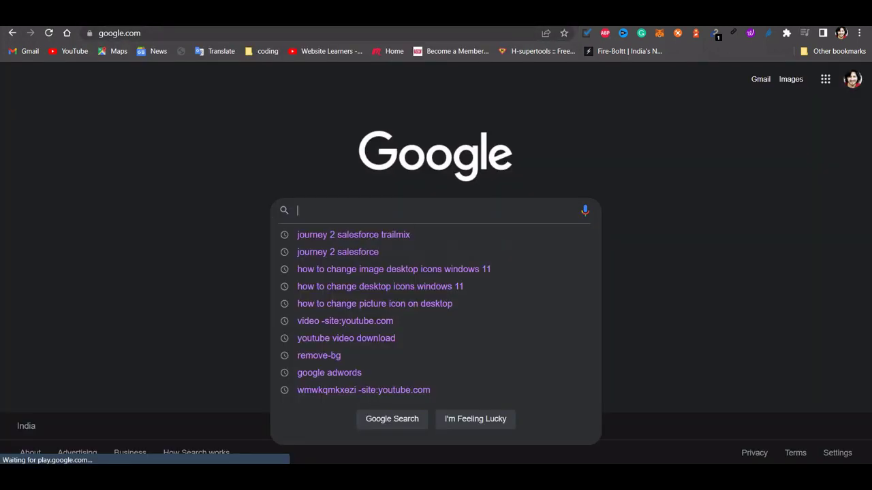
key("Down")
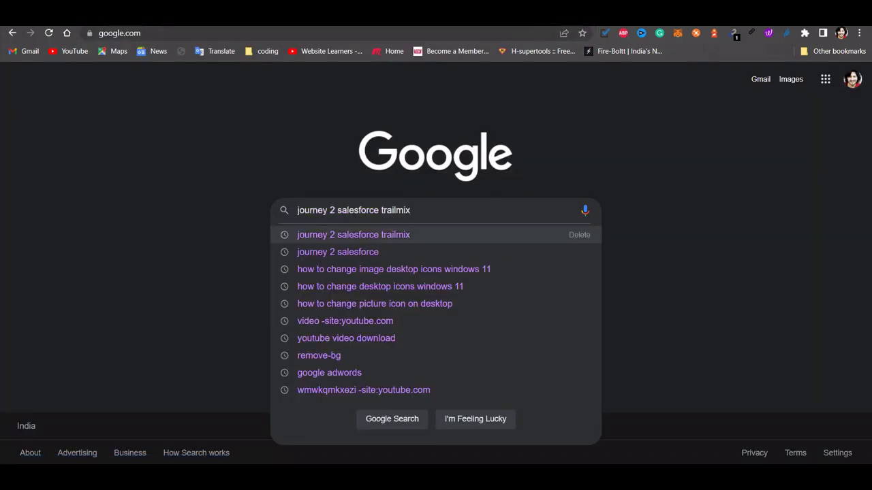
key("Return")
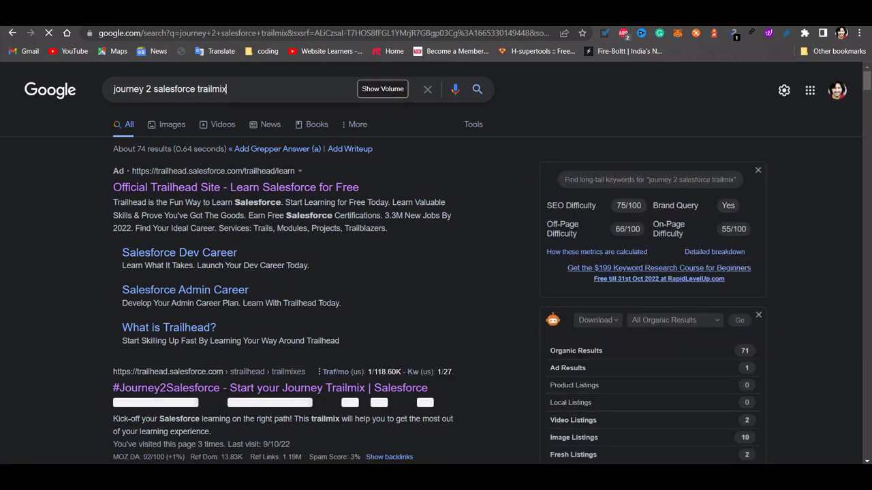
- Shorten the search to "journey 2 salesforce" and open the "Journey to Salesforce Program in India - Trailhead" result
key("BackSpace")
key("BackSpace")
key("BackSpace")
key("BackSpace")
key("BackSpace")
key("BackSpace")
key("BackSpace")
key("BackSpace")
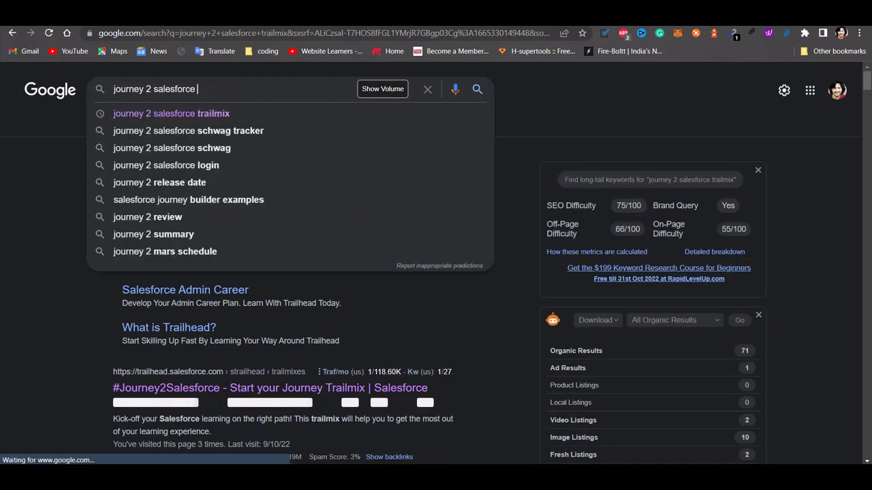
key("Return")
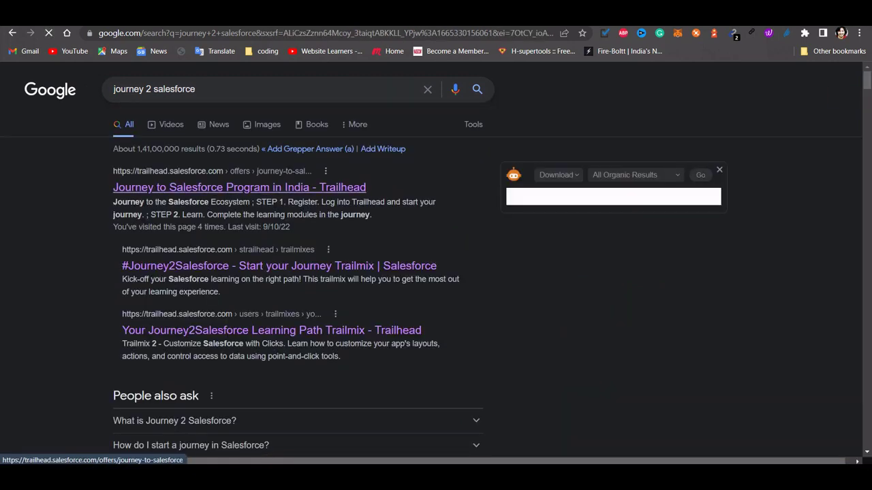
left_click(239, 188)
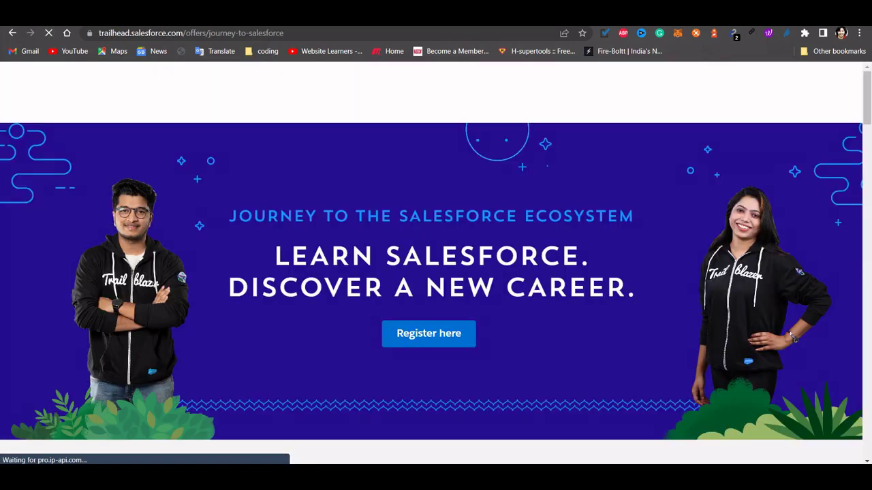
key("ctrl+l")
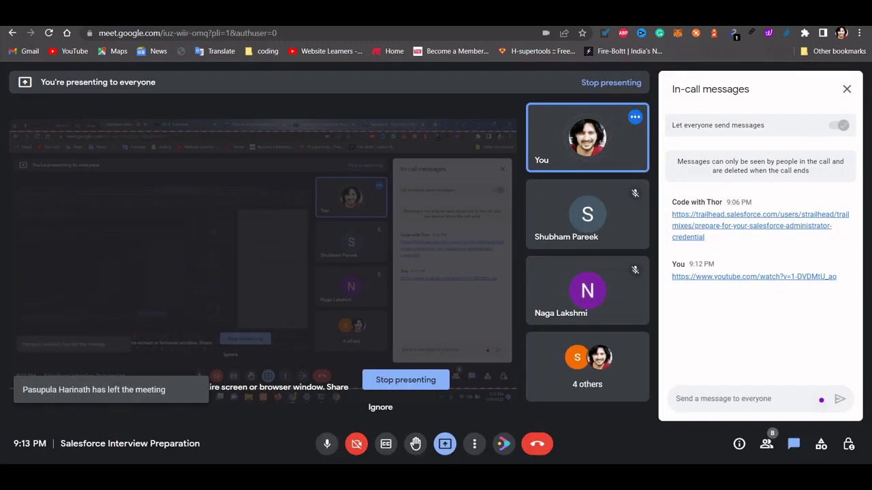
type("https://trailhead.salesforce.com/offers/journey-to-salesforce")
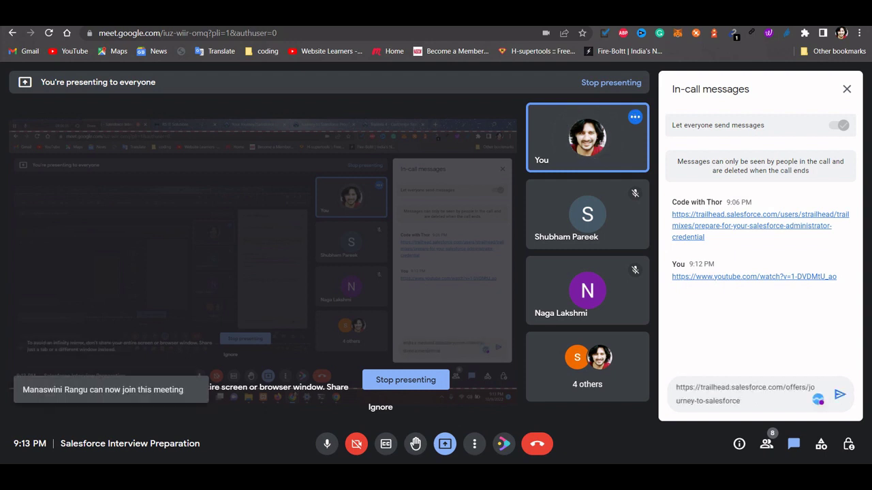
key("Return")
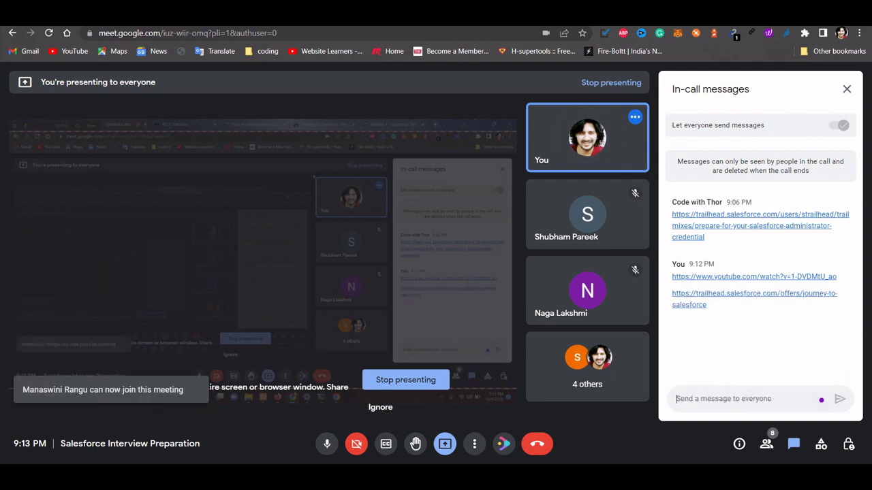
- Return to the learning path trailmix and examine the entries from the communication channels to "Part B: Start your Learning"
key("ctrl+Tab")
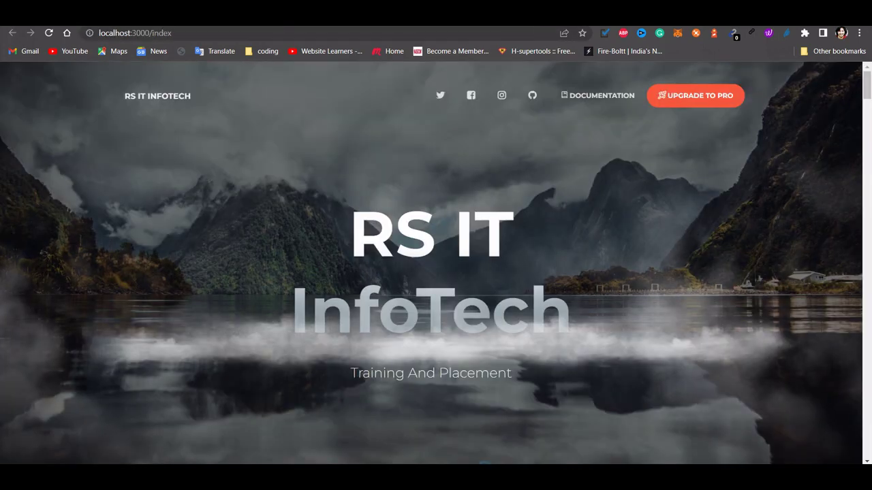
key("ctrl+Tab")
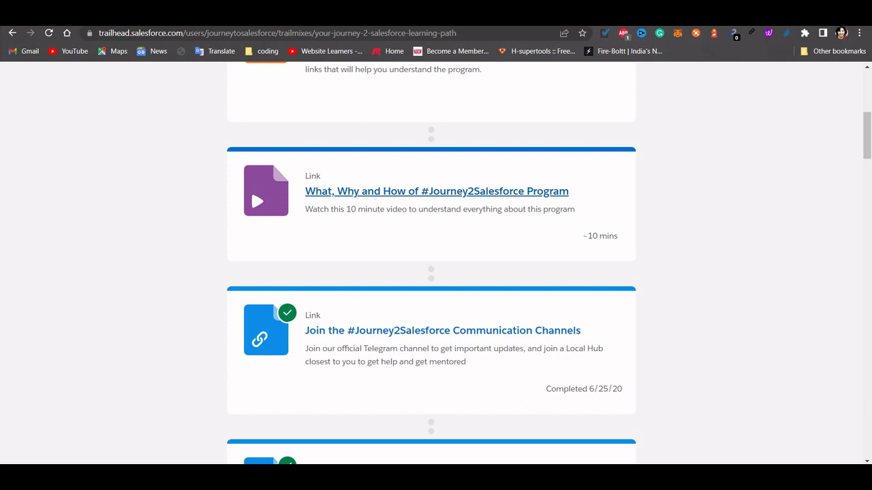
scroll(432, 263, "down", 2)
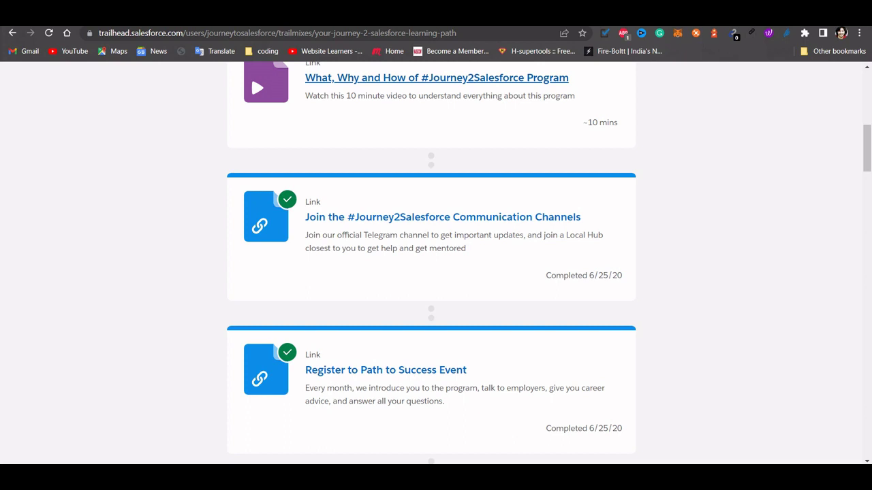
scroll(432, 266, "down", 5)
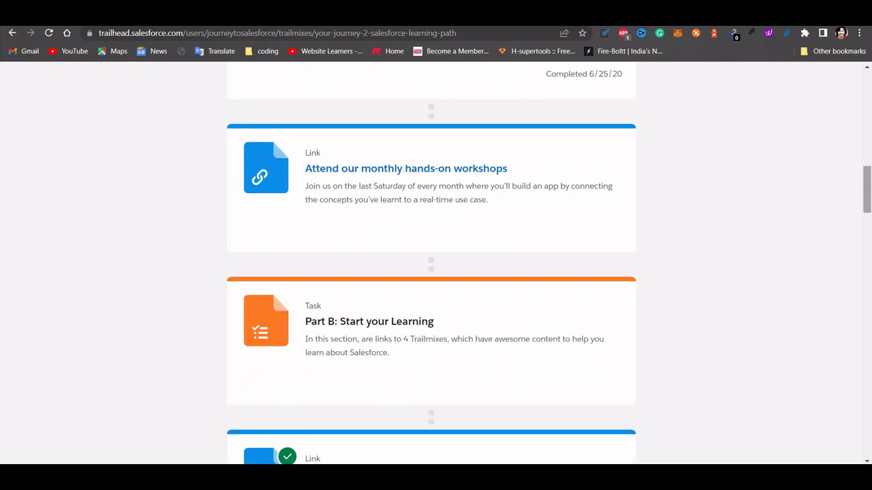
left_click(867, 66)
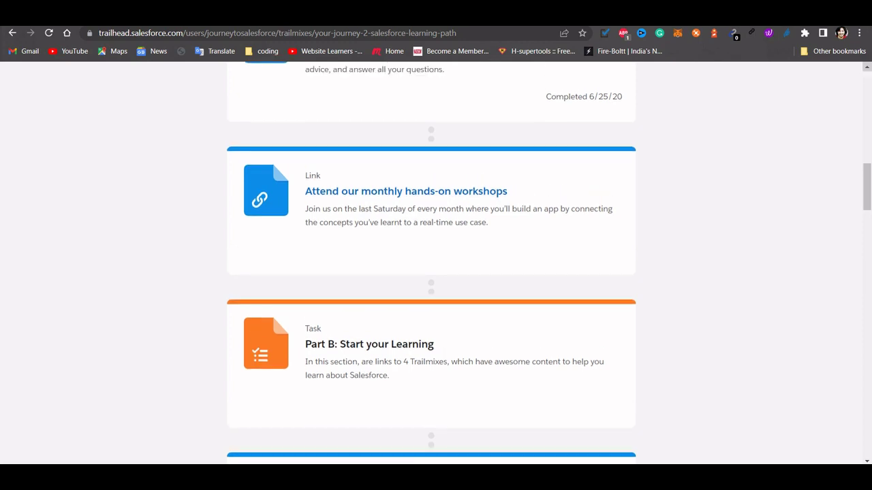
scroll(250, 98, "up", 5)
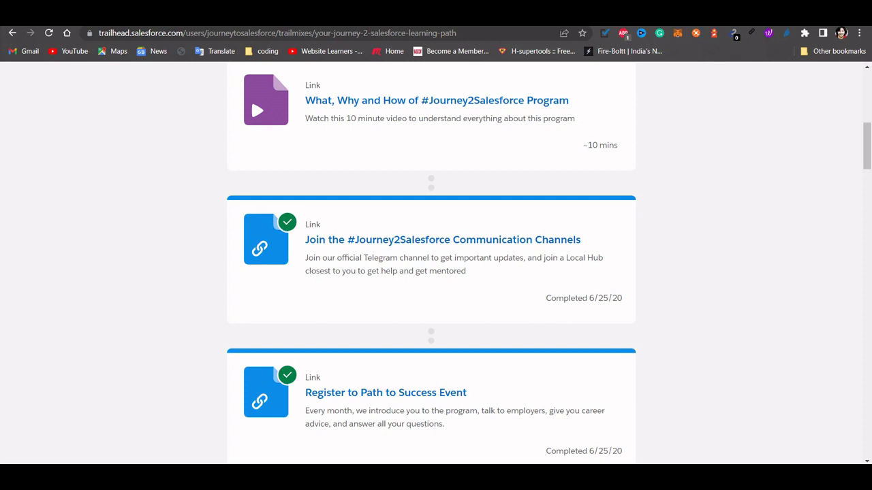
scroll(250, 98, "down", 2)
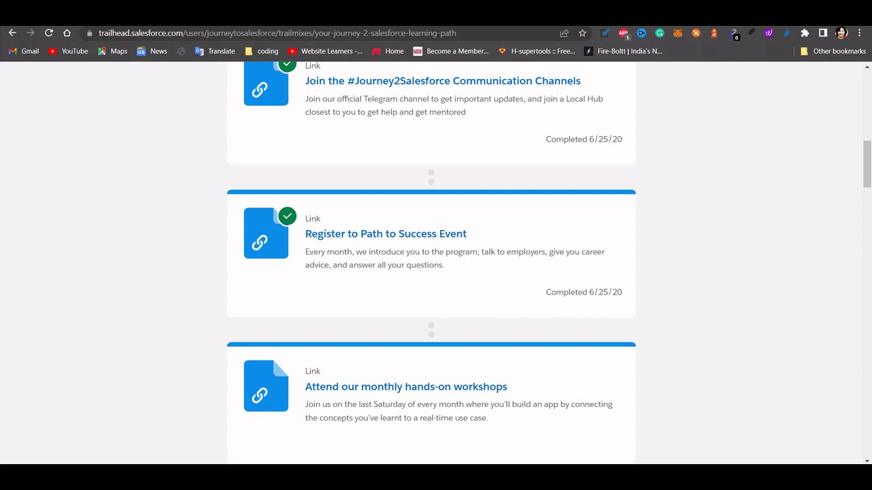
scroll(431, 263, "down", 5)
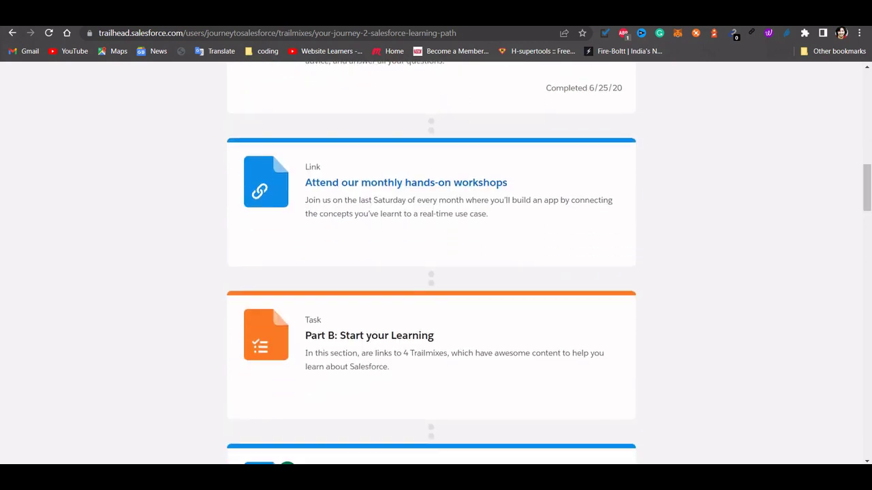
- Review the learning path's entries from Part A through the Part B trailmixes and open "Trailmix 1: Fundamentals of Salesforce"
scroll(431, 263, "down", 3)
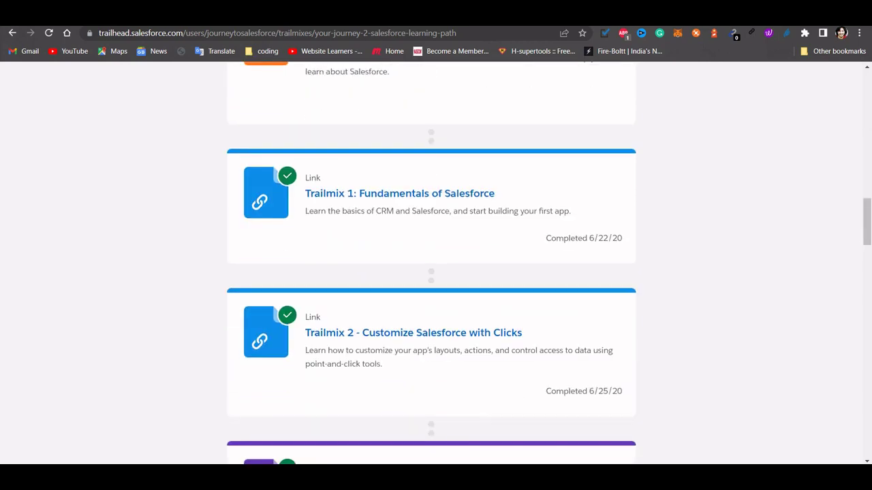
scroll(431, 263, "up", 8)
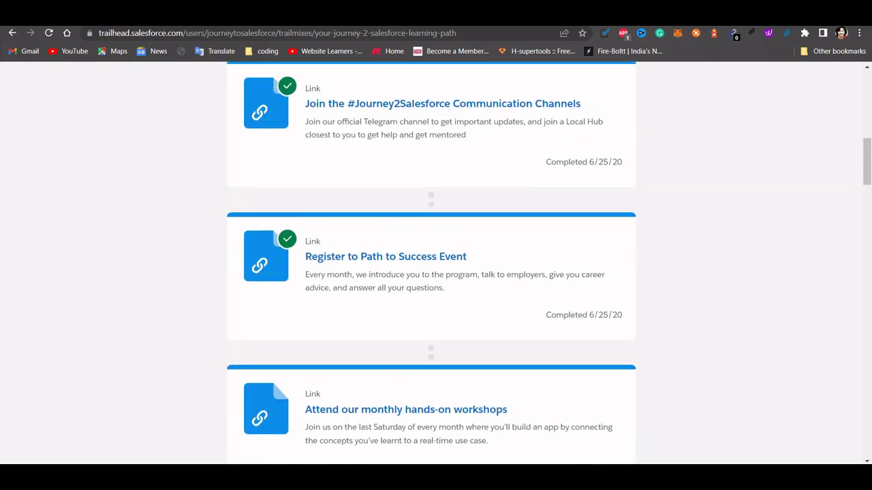
scroll(431, 263, "up", 8)
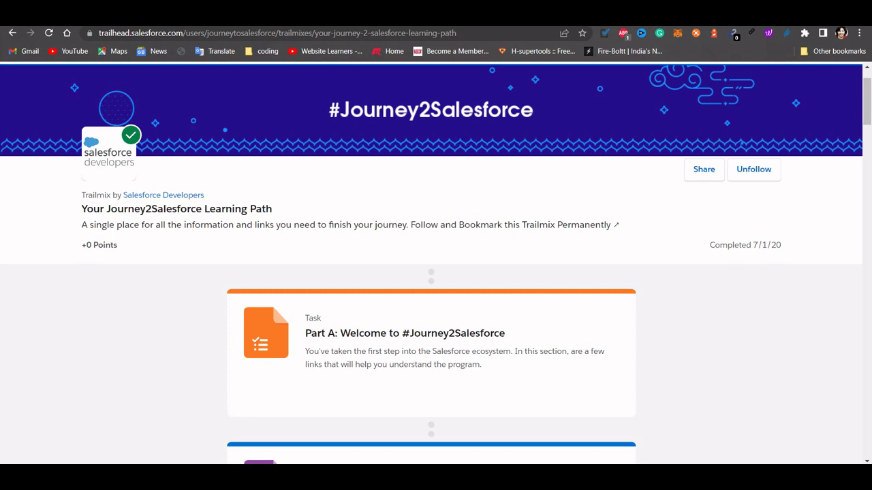
scroll(436, 307, "down", 5)
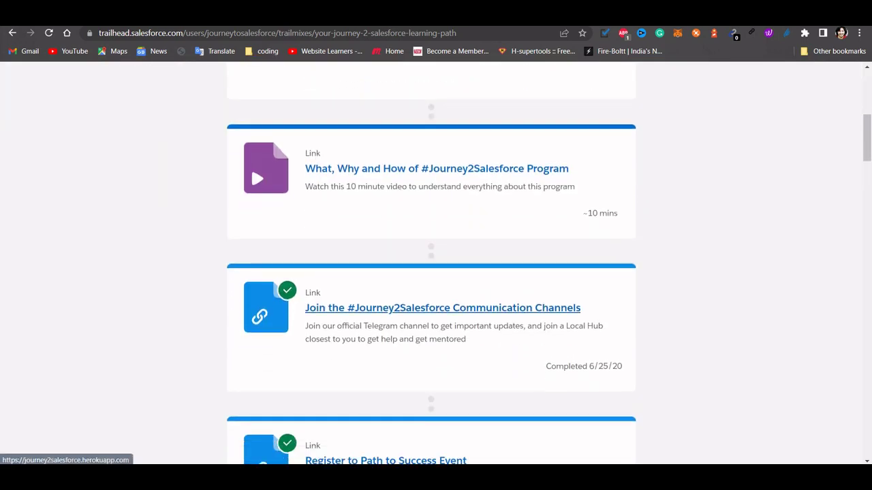
scroll(436, 308, "down", 4)
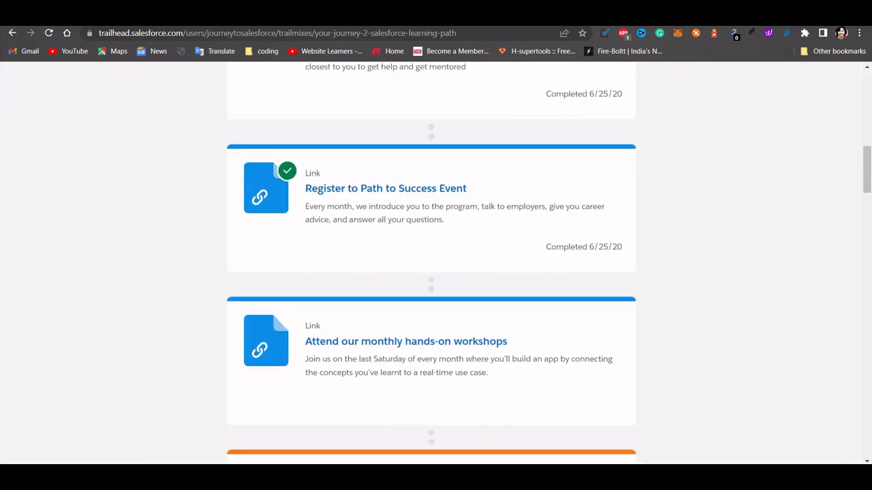
scroll(436, 308, "down", 6)
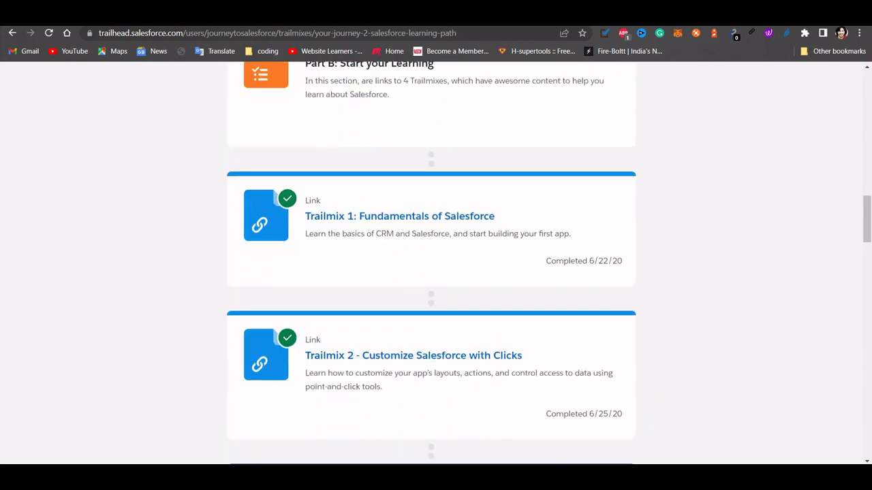
scroll(436, 308, "down", 1)
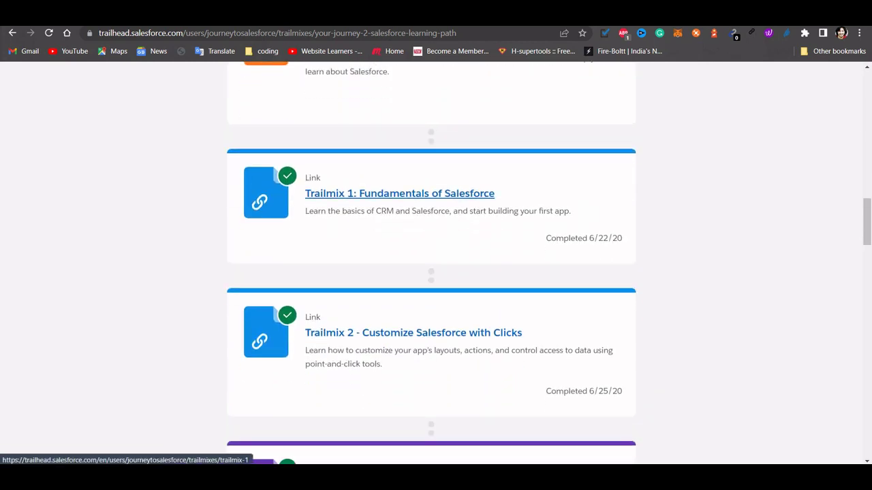
left_click(400, 193)
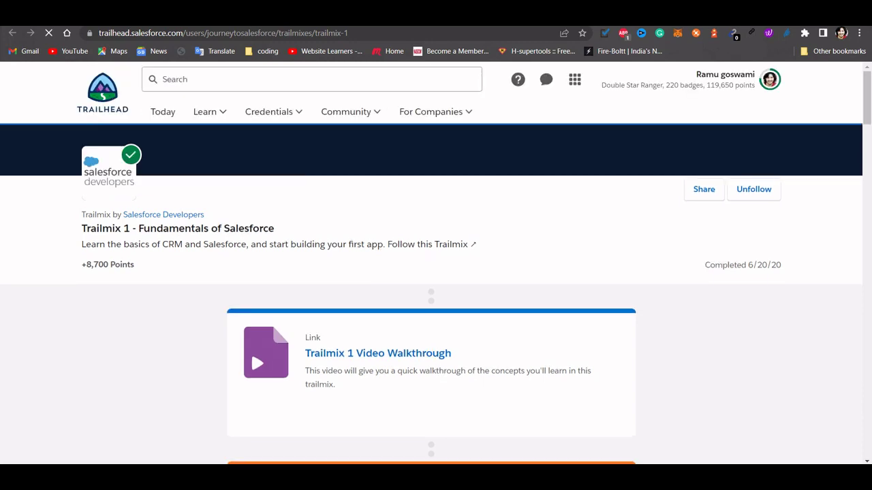
- Examine the sections and modules of Trailmix 1, from the video walkthrough to "Section 3: Data Modeling"
scroll(250, 351, "down", 5)
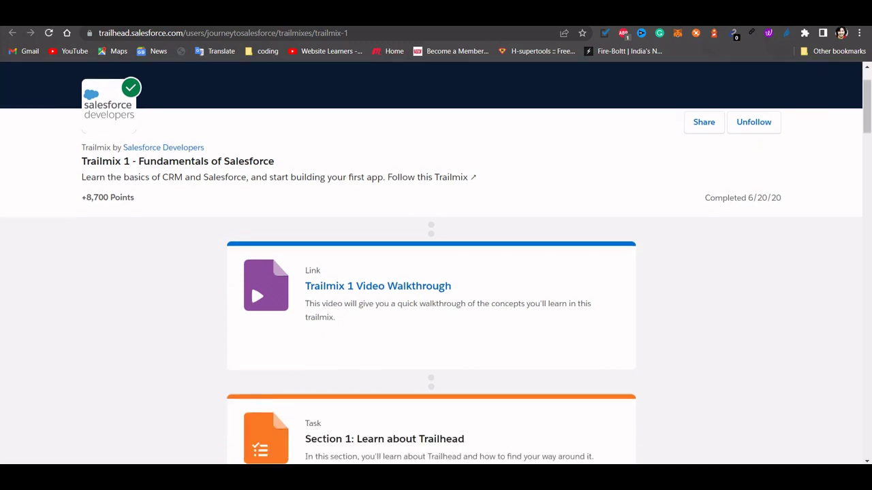
scroll(436, 263, "down", 2)
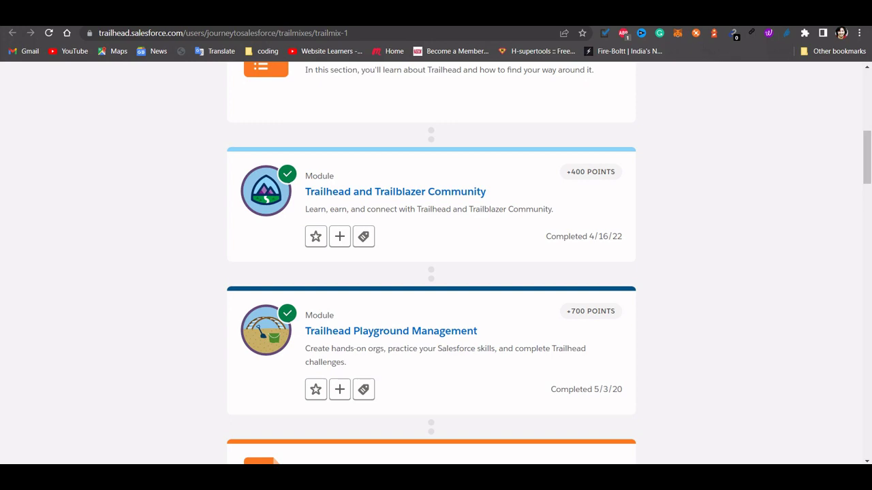
scroll(431, 263, "up", 2)
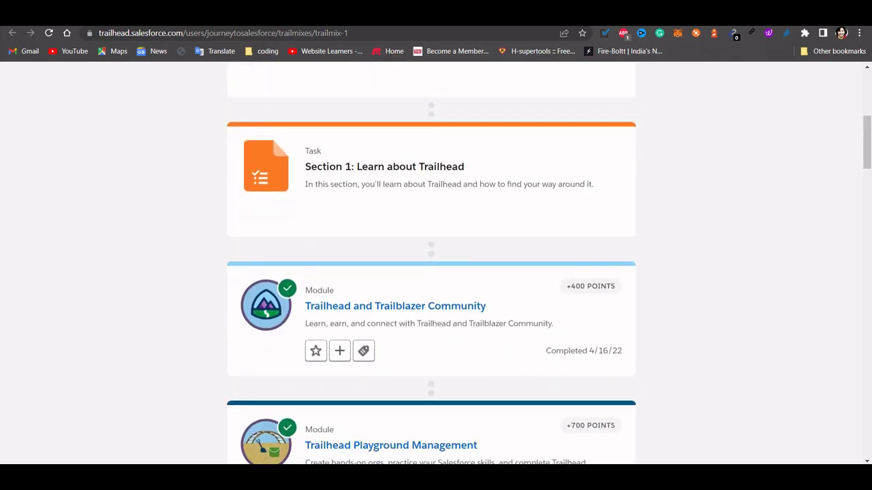
scroll(431, 263, "down", 13)
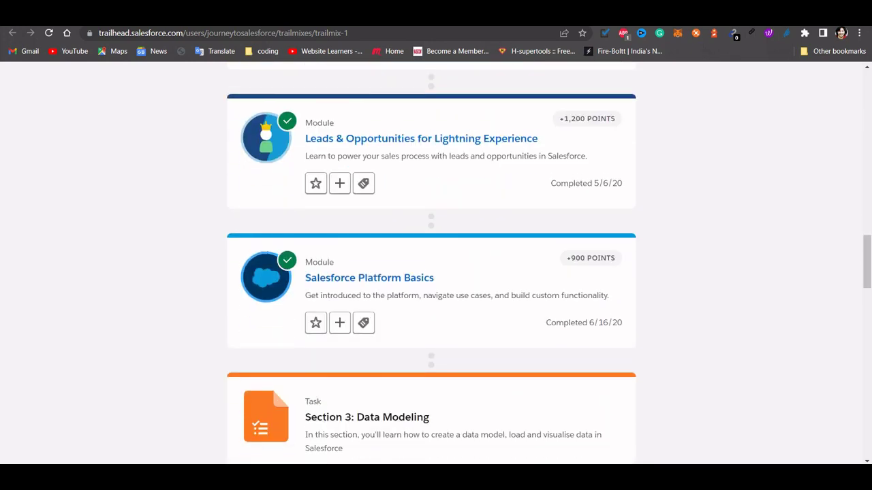
scroll(431, 263, "down", 5)
scroll(431, 263, "up", 2)
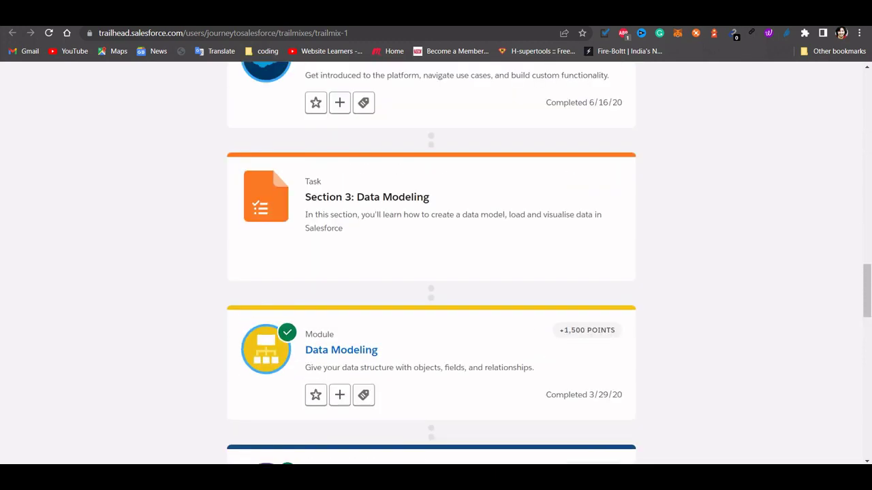
scroll(431, 263, "up", 12)
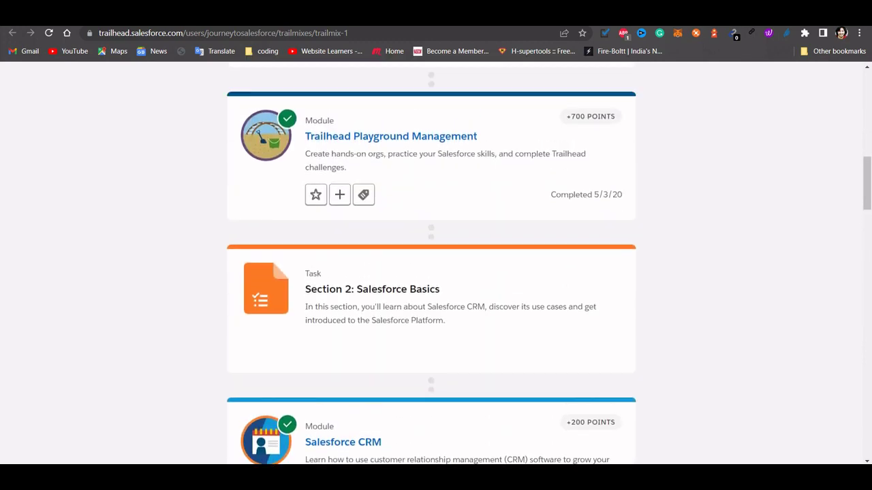
scroll(431, 263, "up", 4)
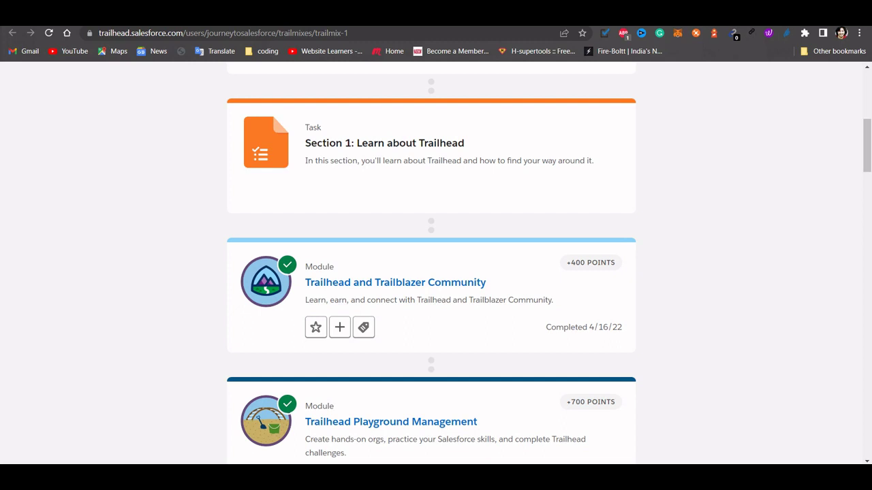
- Open the "Trailhead and Trailblazer Community" module and look through its unit "Get Started with Trailhead and Trailblazer Community" down to the quiz
left_click(395, 282)
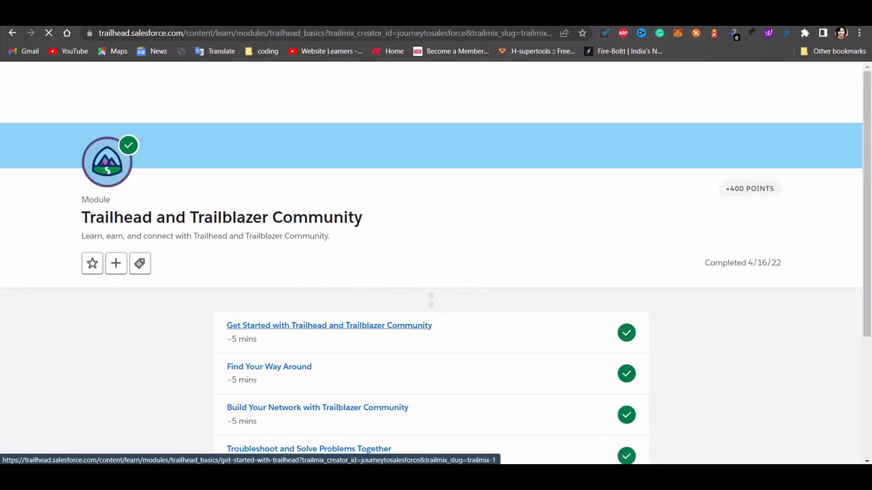
left_click(329, 326)
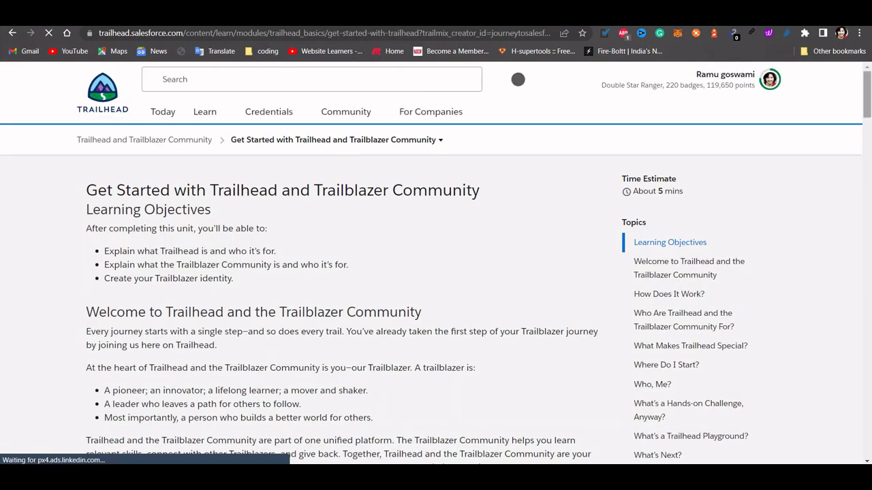
scroll(340, 272, "down", 20)
scroll(341, 272, "down", 8)
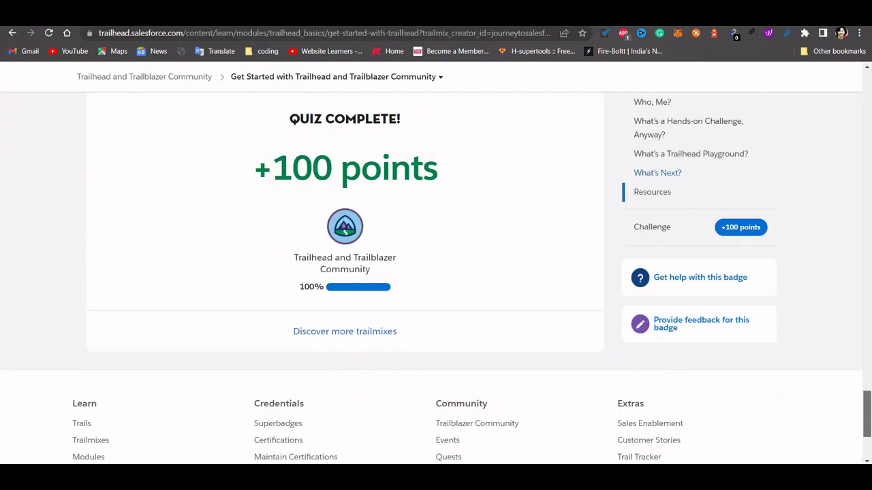
scroll(340, 273, "up", 20)
scroll(340, 272, "up", 10)
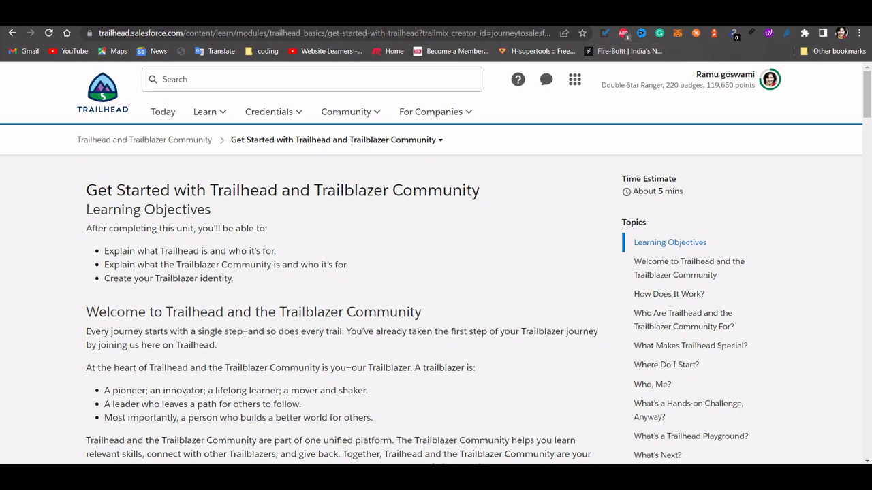
- Return to the Journey2Salesforce learning path and log out of the Trailhead account
key("alt+Left")
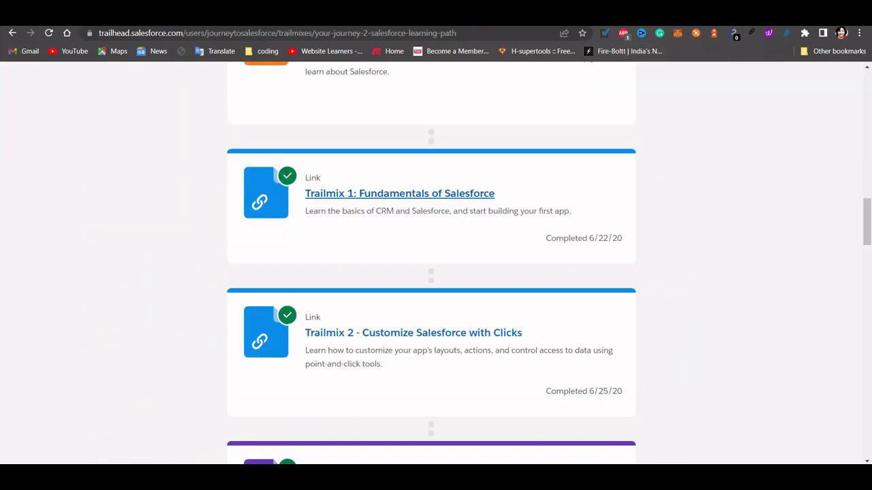
scroll(435, 273, "up", 10)
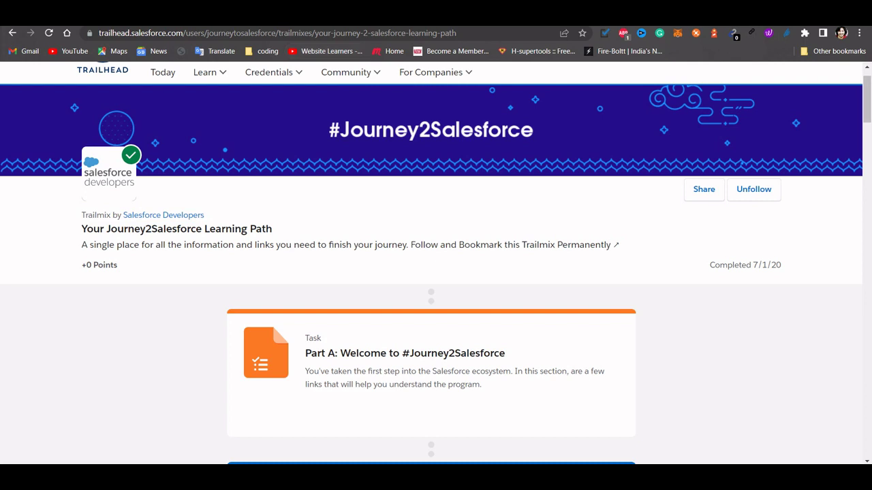
scroll(436, 273, "up", 1)
left_click(722, 79)
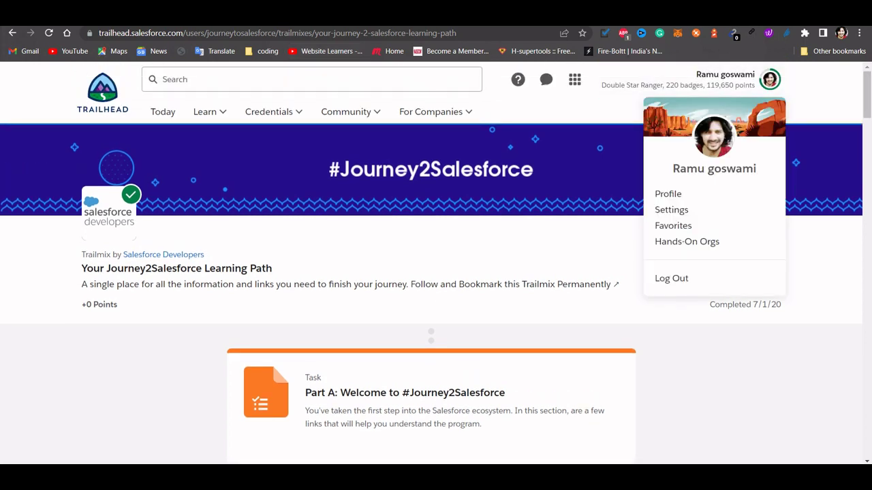
left_click(671, 278)
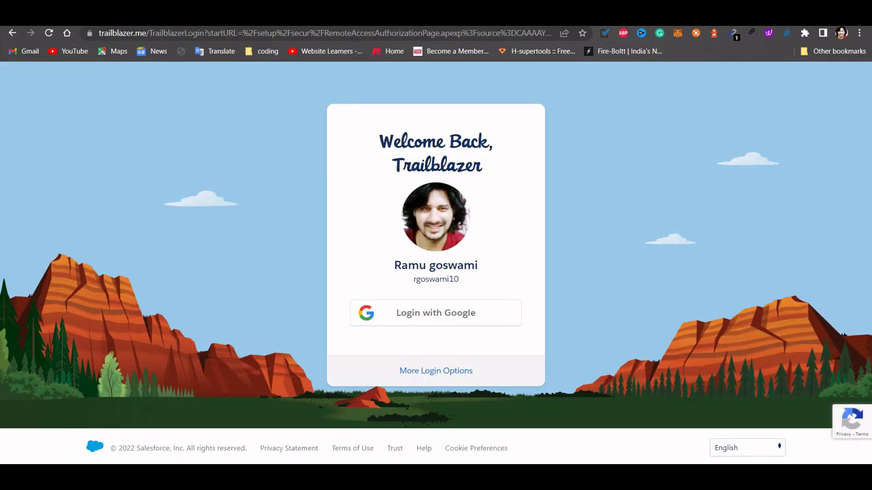
- Go to Google, search for "journey 2 salesforce" and open the "Journey to Salesforce Program in India - Trailhead" result
key("ctrl+l")
type("g")
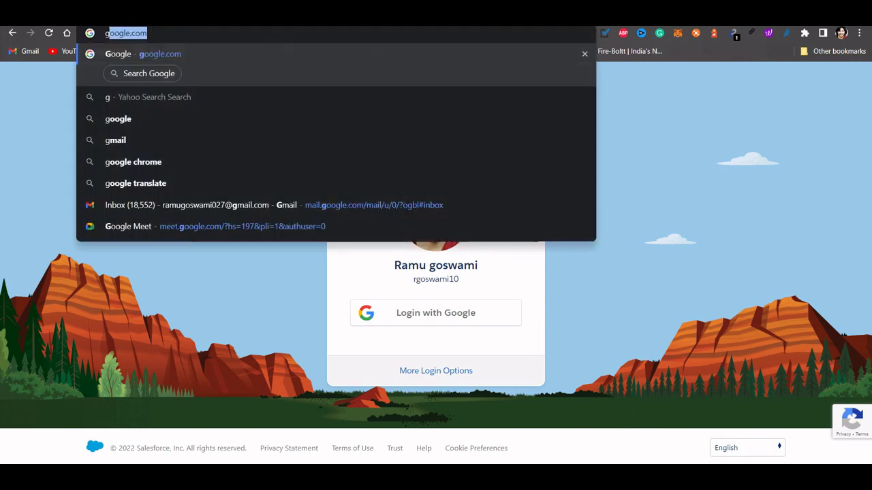
key("Return")
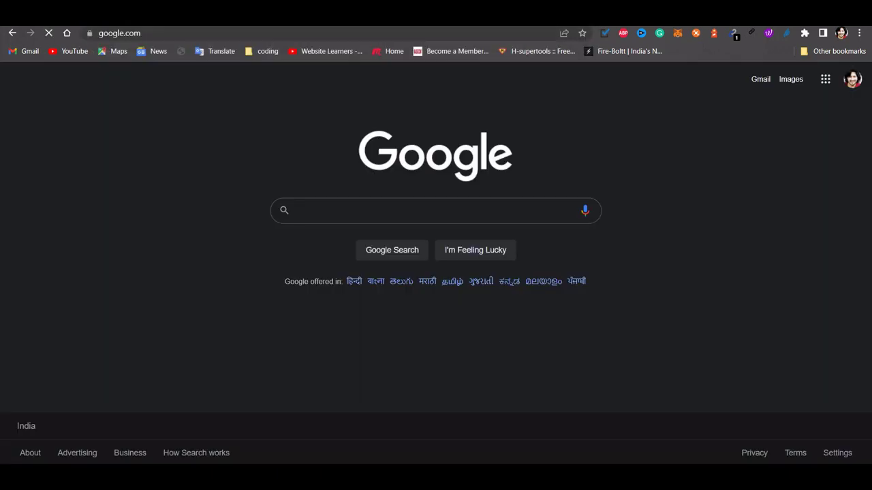
type("j")
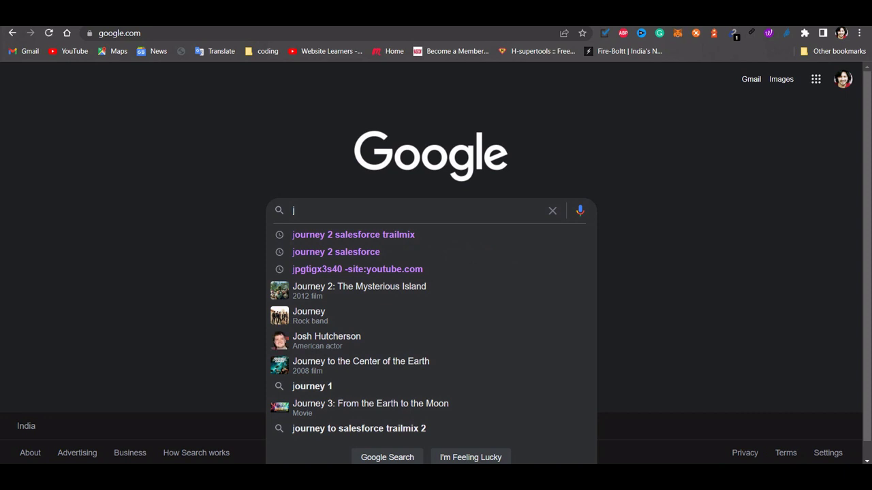
left_click(336, 252)
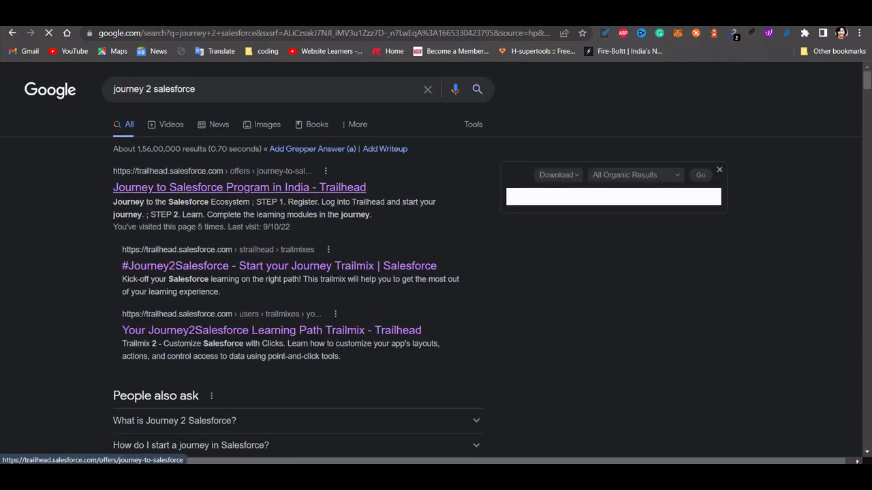
left_click(239, 187)
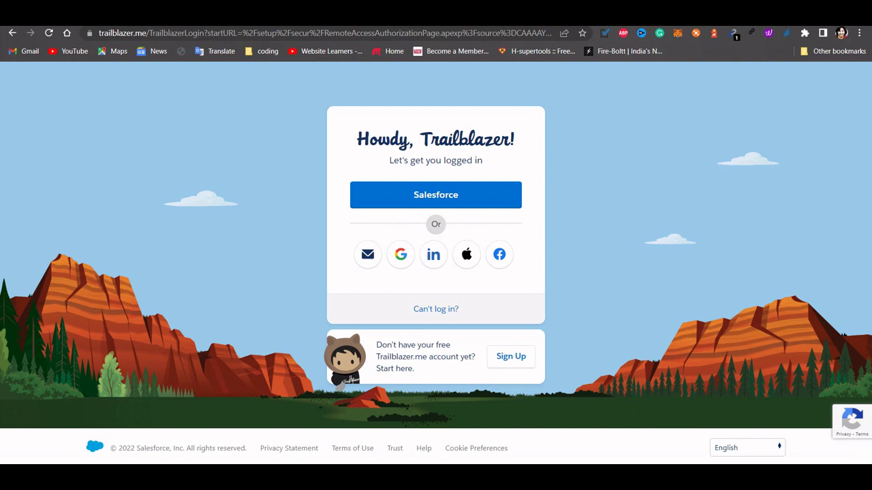
- Sign up for a Trailblazer account with the fourth listed Google account, accepting the prefilled name and profile URL
left_click(511, 356)
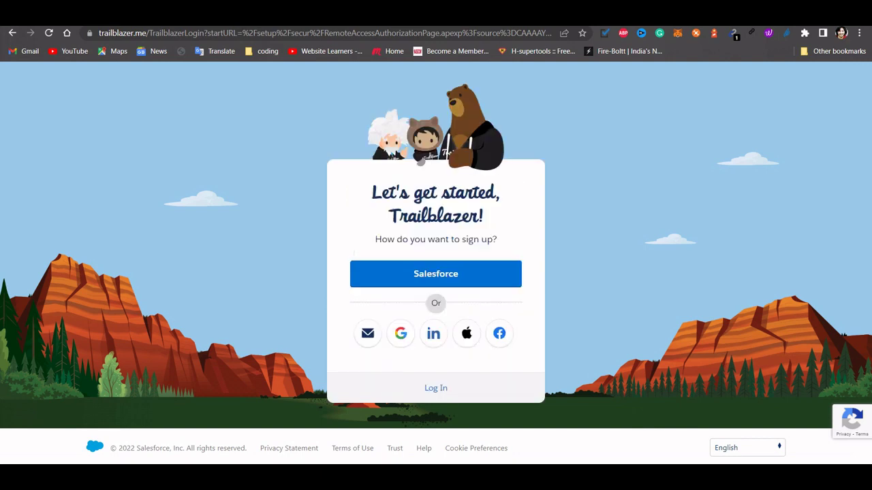
left_click(400, 333)
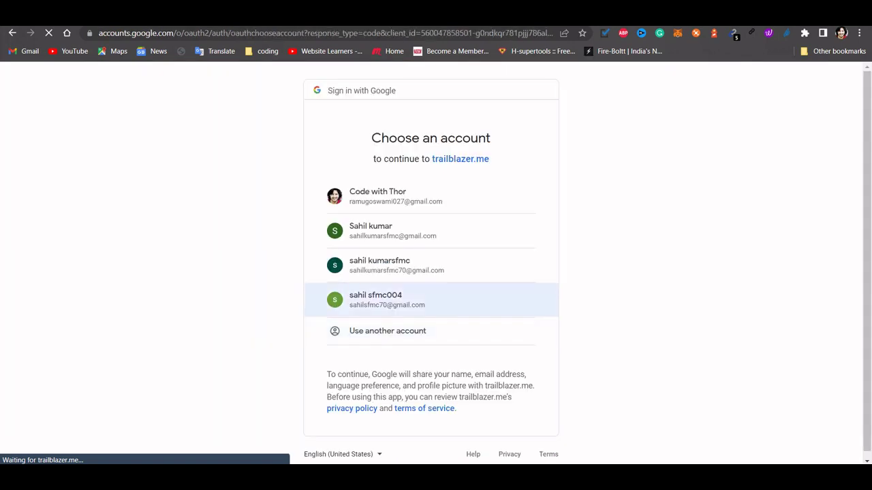
left_click(382, 300)
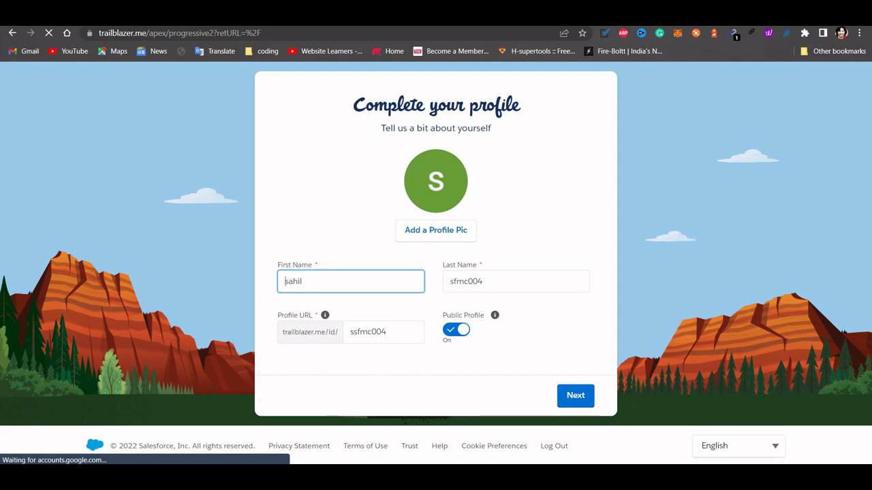
left_click(575, 395)
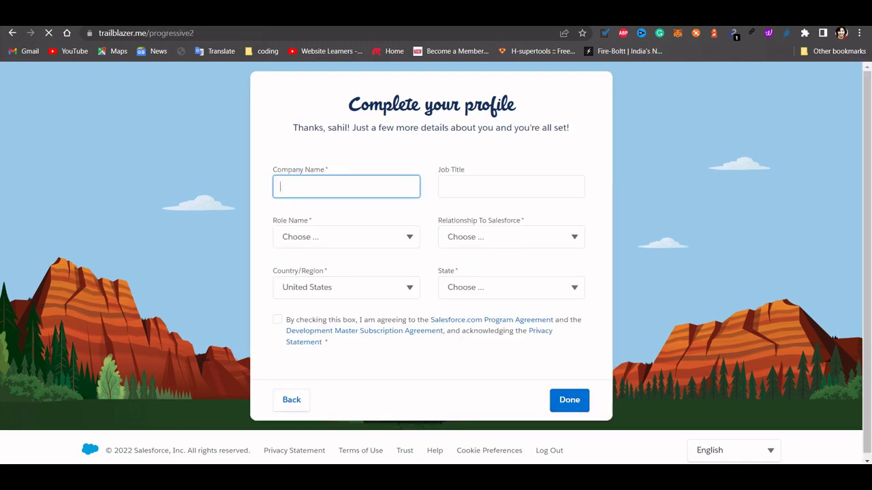
- Enter RS IT InfoTech as the company name and developer as the job title, and set the role name to Developer
type("RS IT InfoTech")
left_click(445, 185)
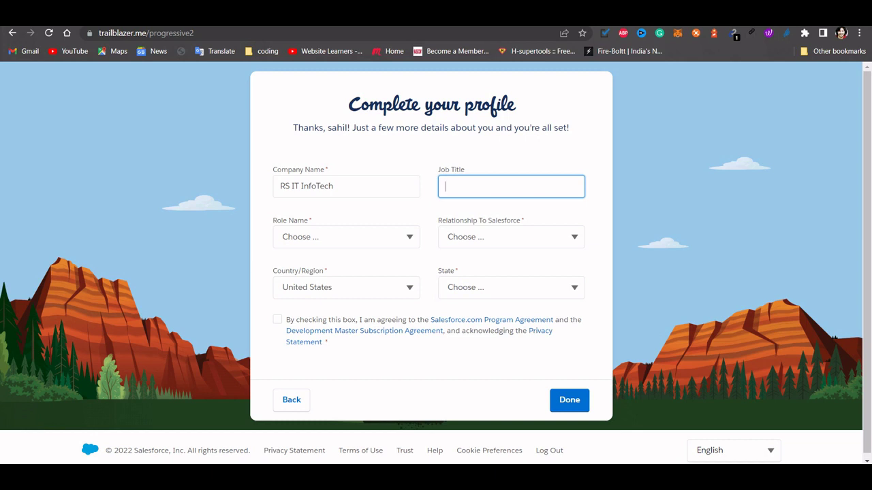
type("developer")
key("Down")
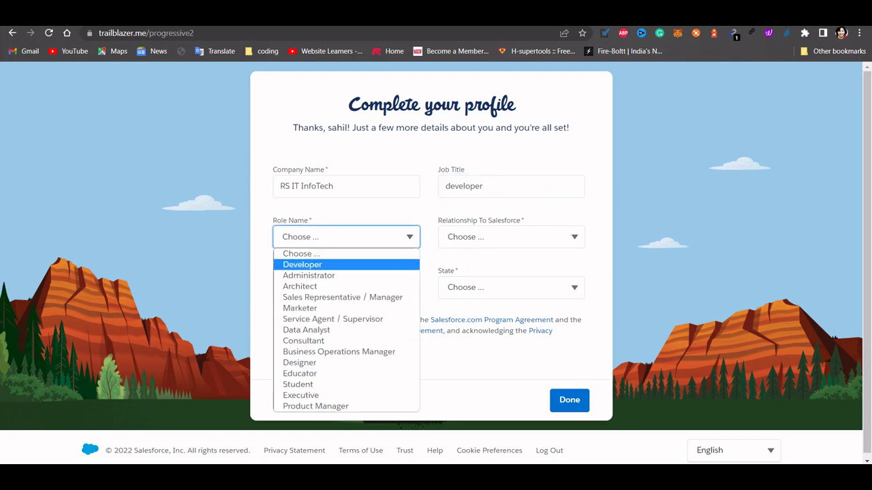
key("Return")
- Set the relationship to Salesforce to Salesforce Employee in the profile form
key("Tab")
key("space")
key("Down")
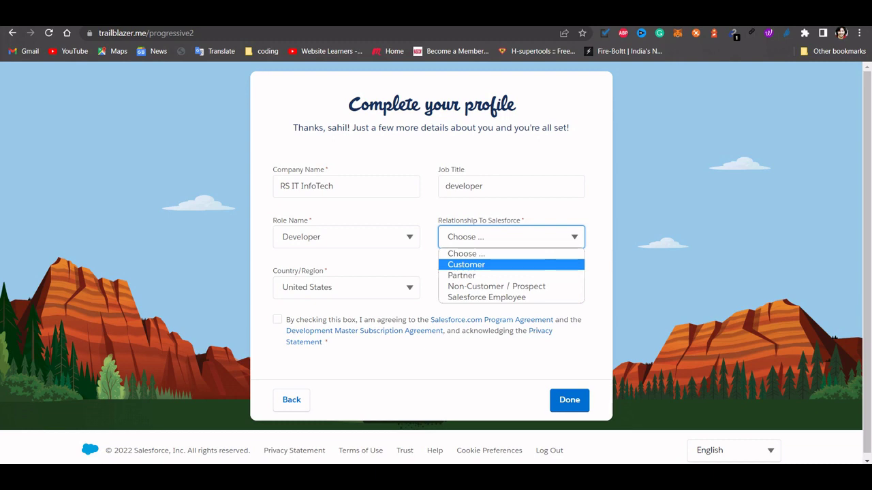
key("Down")
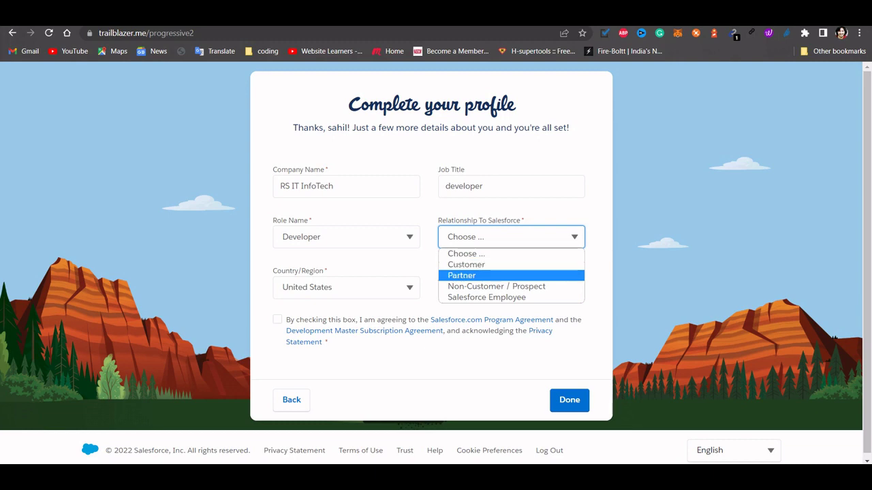
key("Down")
key("Down")
key("Return")
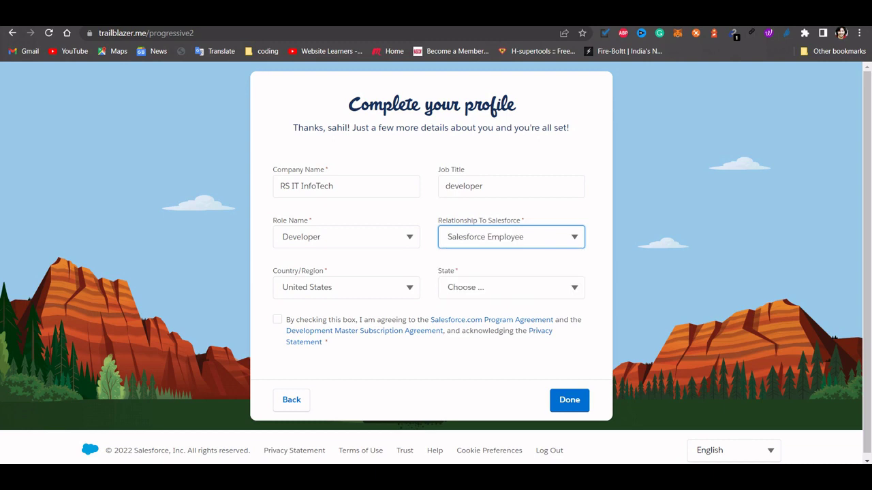
- Change the country/region in the profile form to India
key("Tab")
key("space")
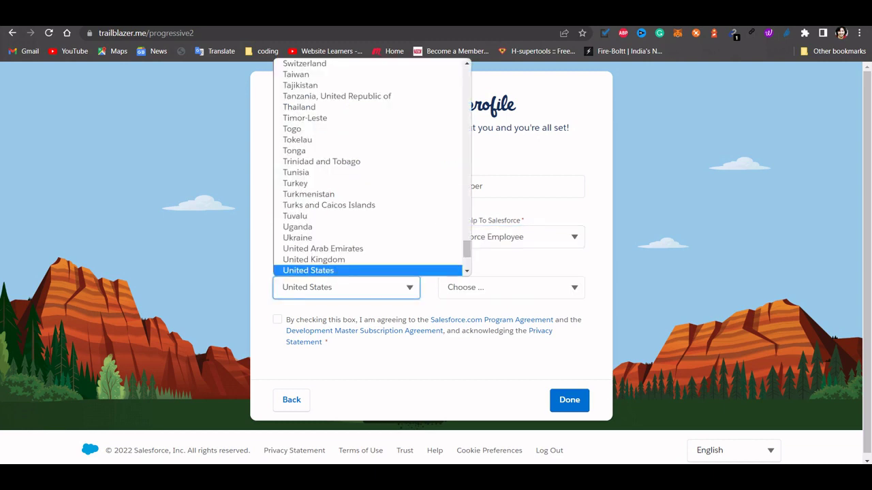
key("i")
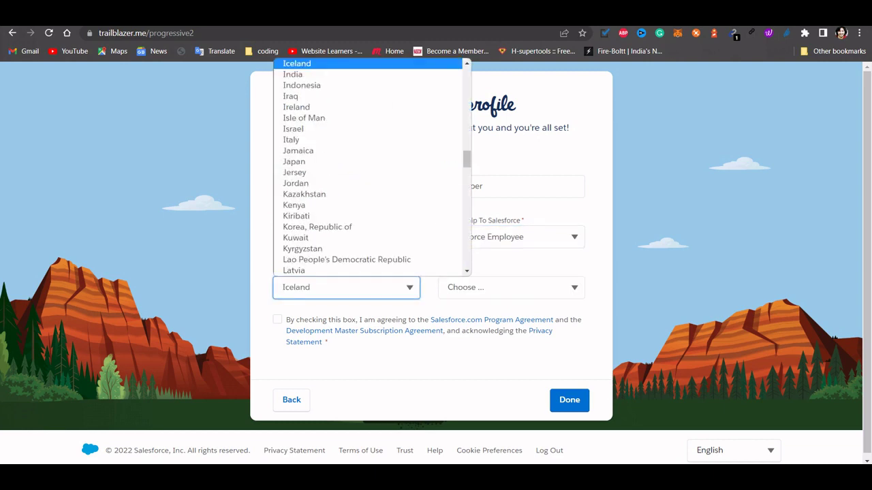
key("Down")
key("Return")
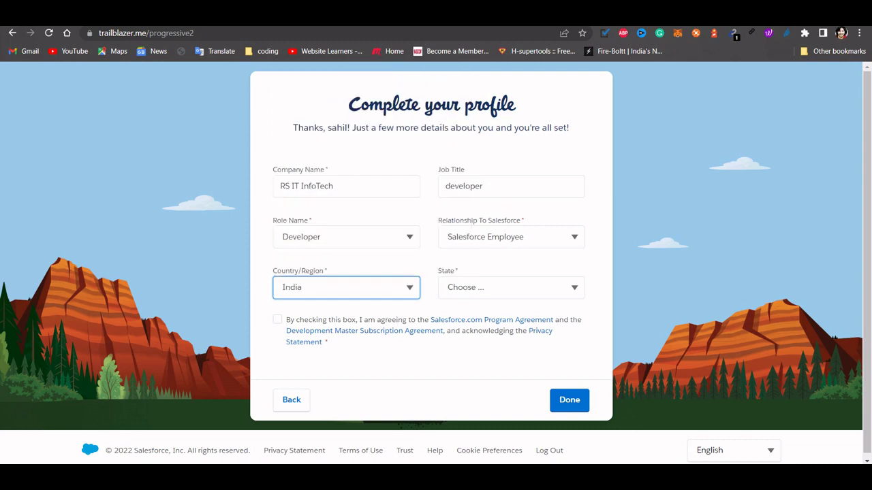
- Set the state to Telangana, then accept the Salesforce agreements and submit the completed profile
key("Tab")
key("alt+Down")
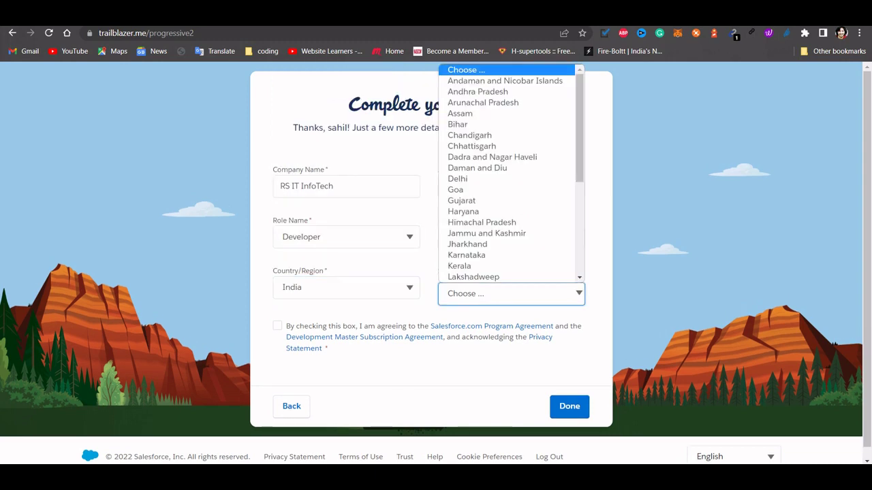
key("t")
scroll(511, 244, "down", 1)
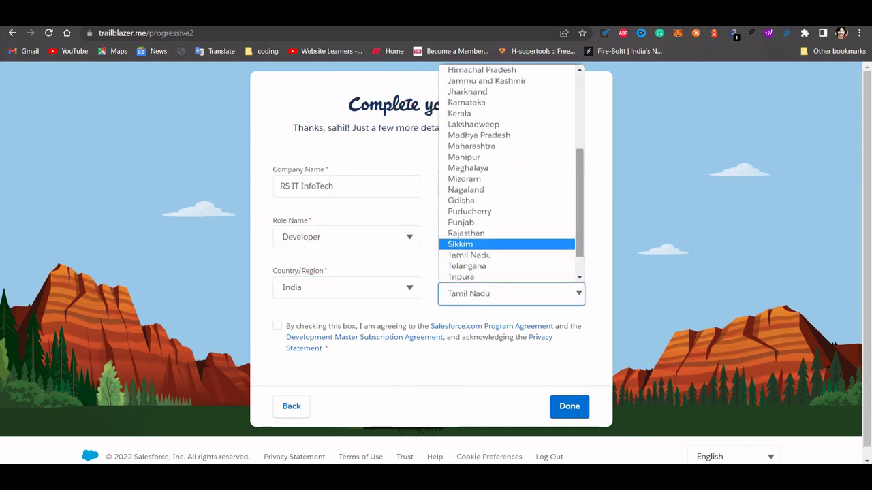
scroll(511, 234, "down", 1)
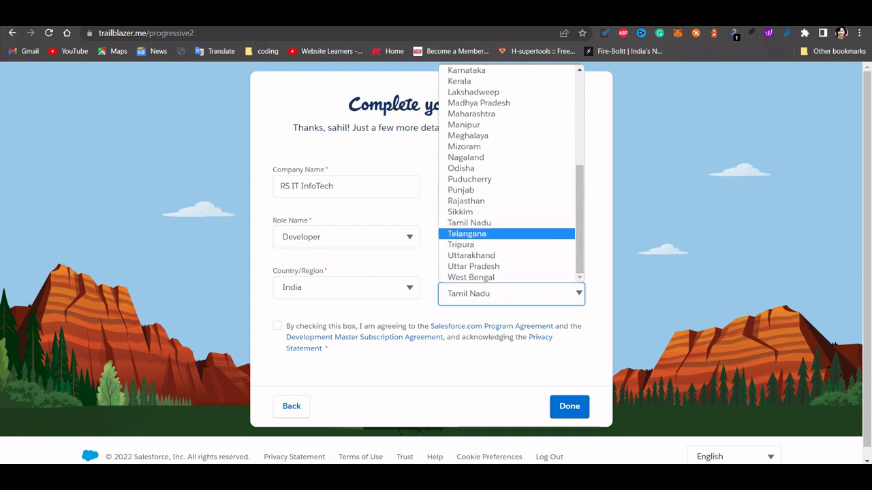
key("Return")
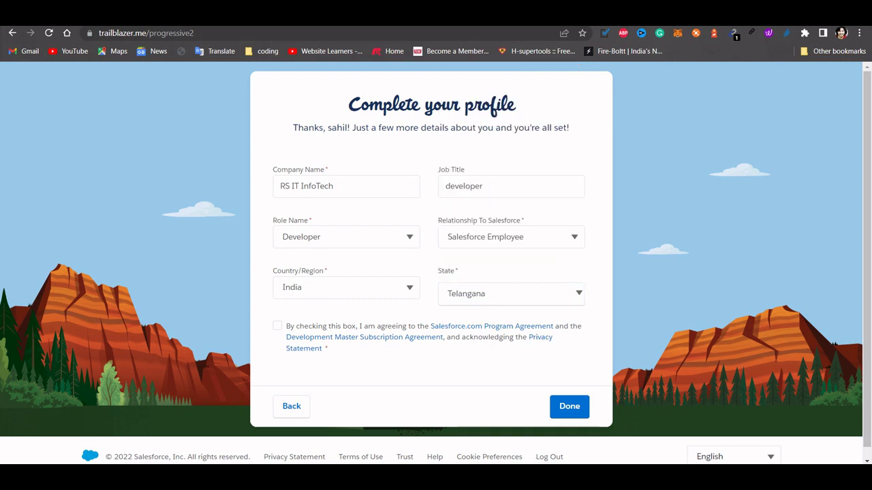
left_click(277, 326)
left_click(569, 406)
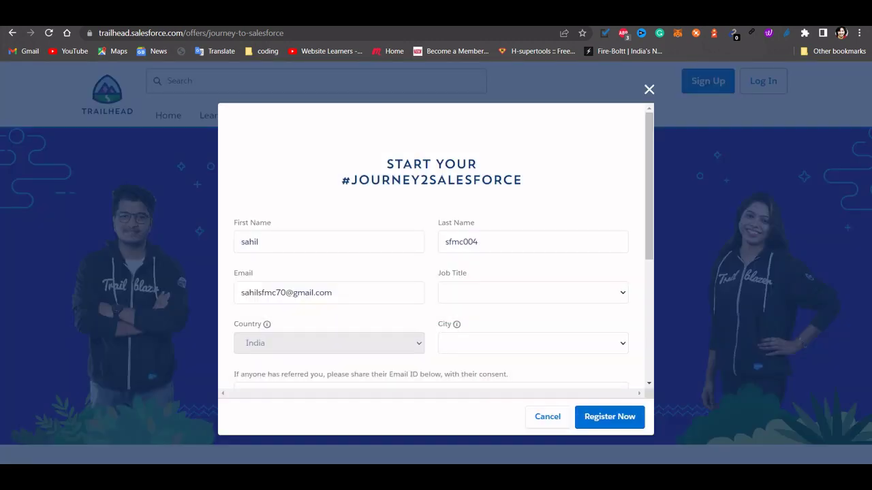
- Set the job title to Developer and the city to Hyderabad in the #Journey2Salesforce registration form
left_click(533, 292)
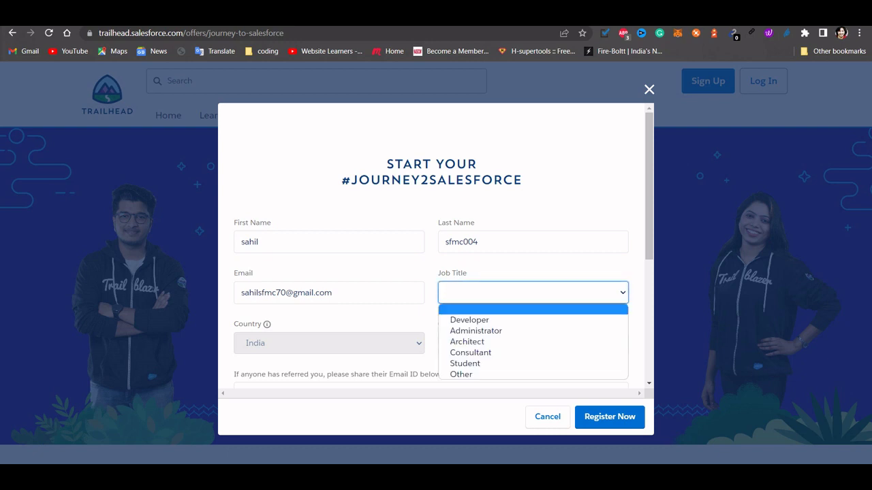
key("Down")
key("Return")
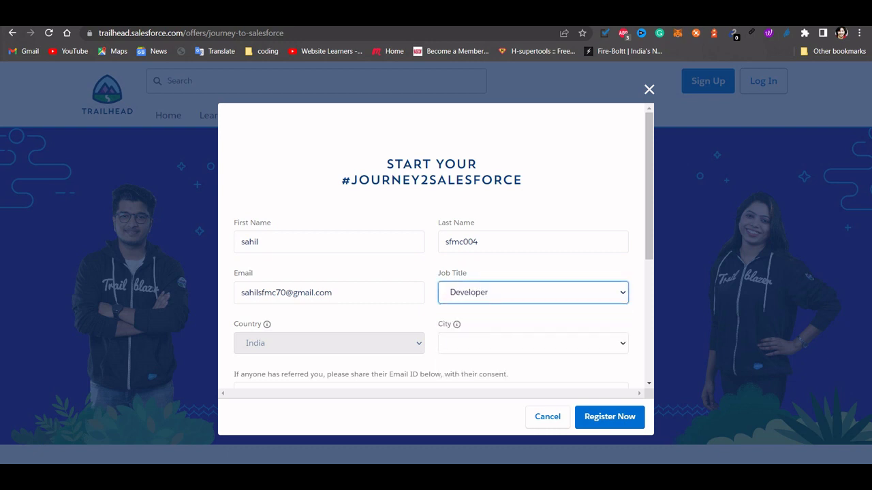
left_click(533, 344)
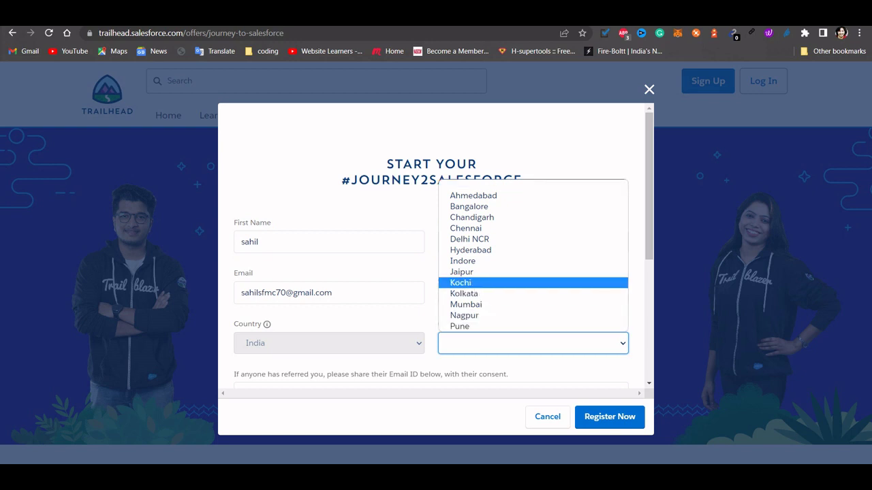
key("Up")
key("Up")
key("Up")
key("Return")
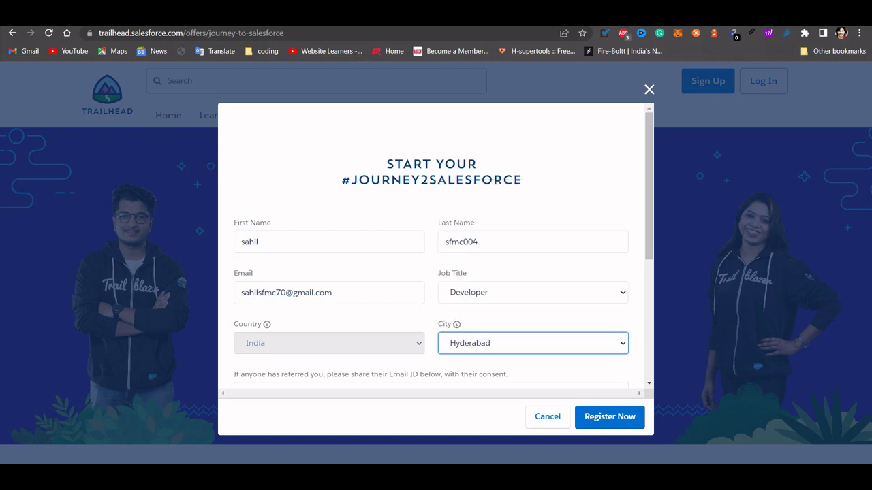
- Accept both program declarations, complete the reCAPTCHA check and submit the #Journey2Salesforce registration
scroll(431, 245, "down", 3)
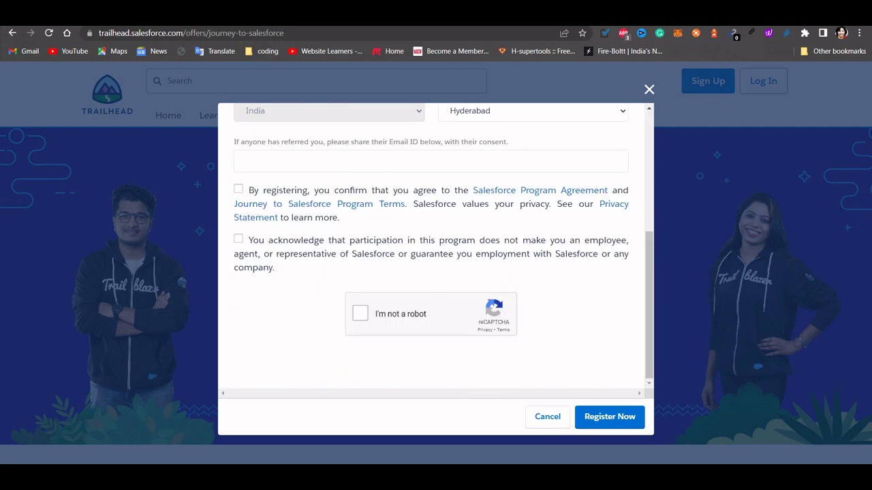
left_click(238, 188)
left_click(361, 314)
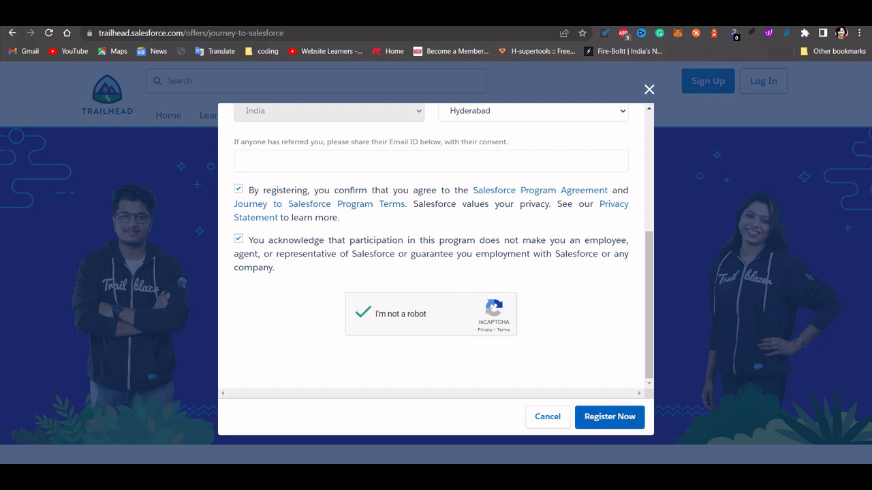
left_click(609, 417)
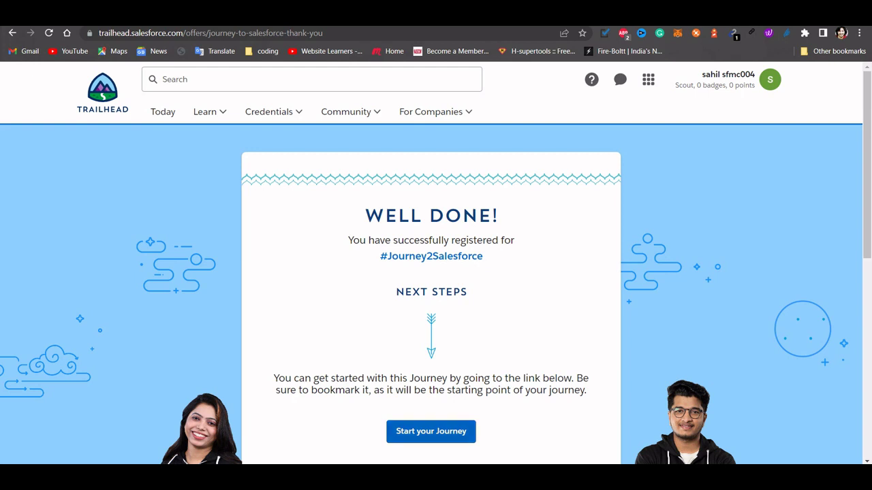
- Start the journey and review the learning path's Part A welcome links, Part B trailmixes and developer schwag task
left_click(431, 431)
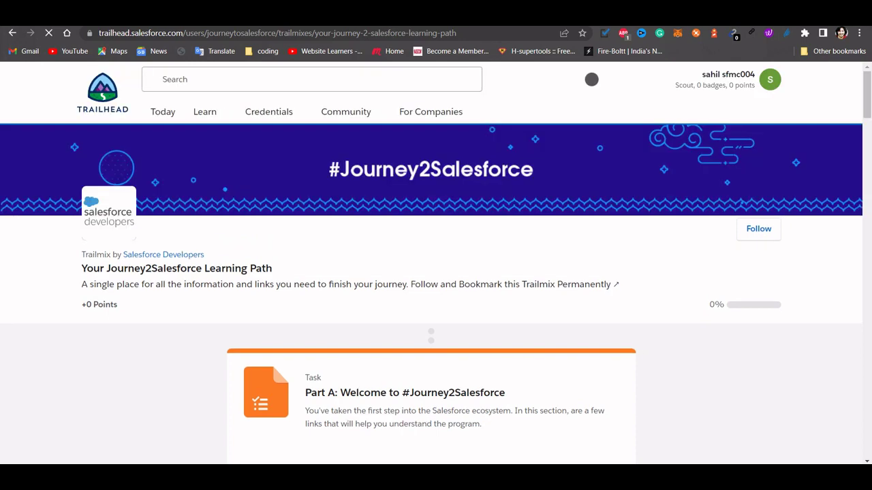
scroll(430, 272, "down", 3)
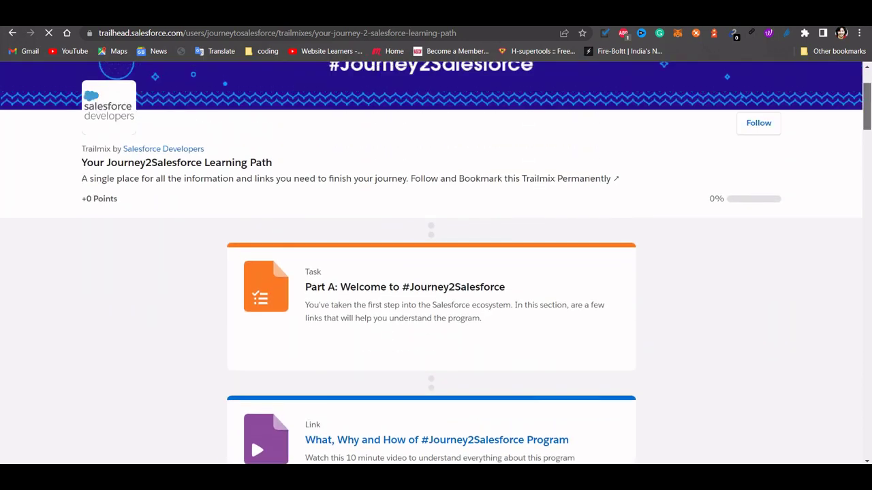
scroll(436, 262, "down", 4)
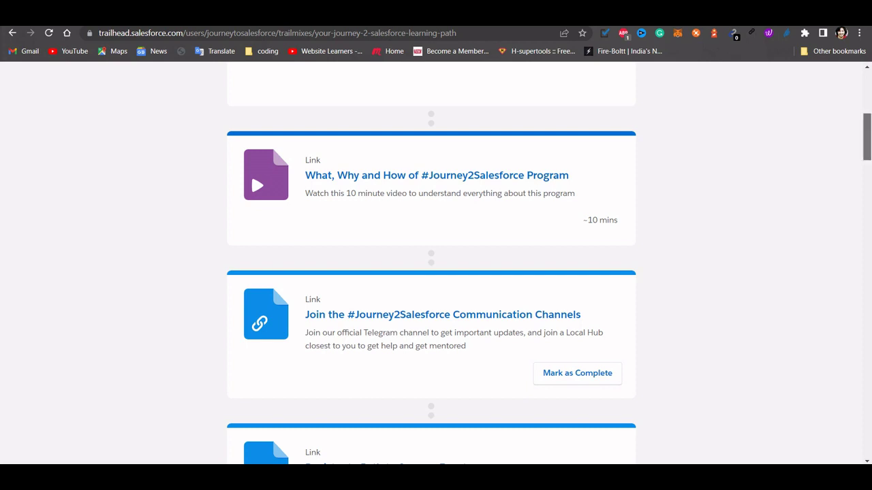
scroll(430, 273, "down", 4)
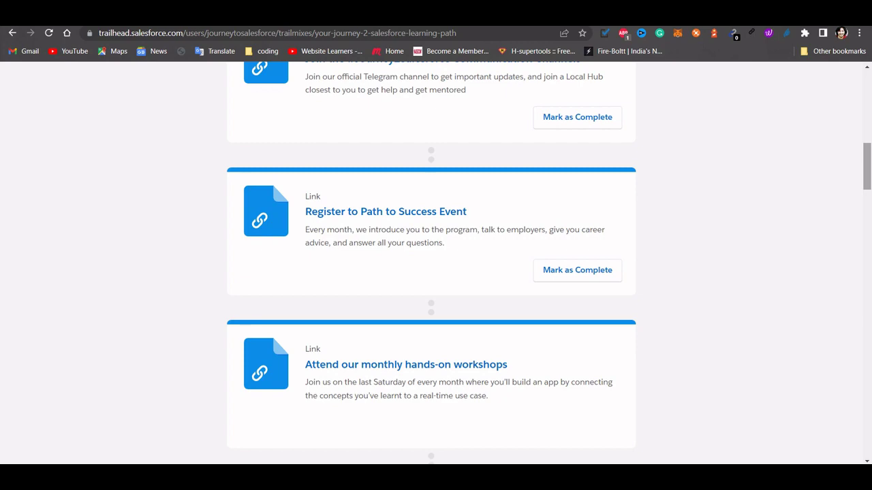
scroll(430, 272, "down", 6)
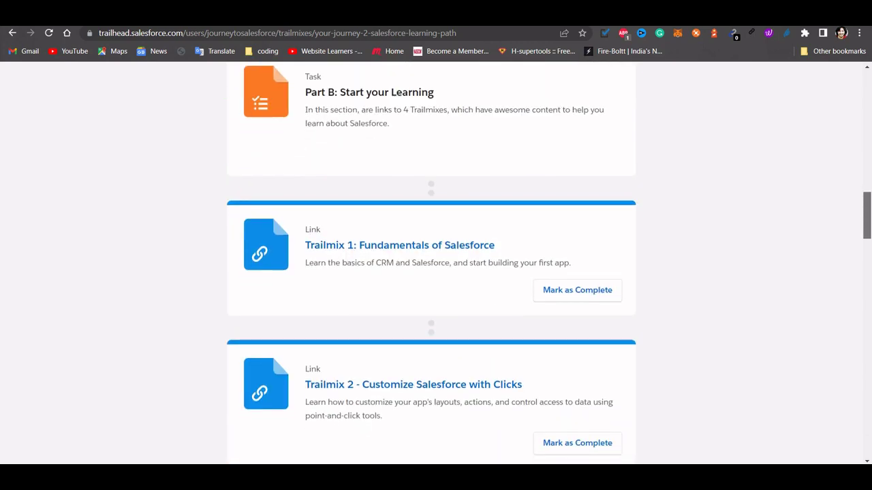
scroll(431, 265, "down", 4)
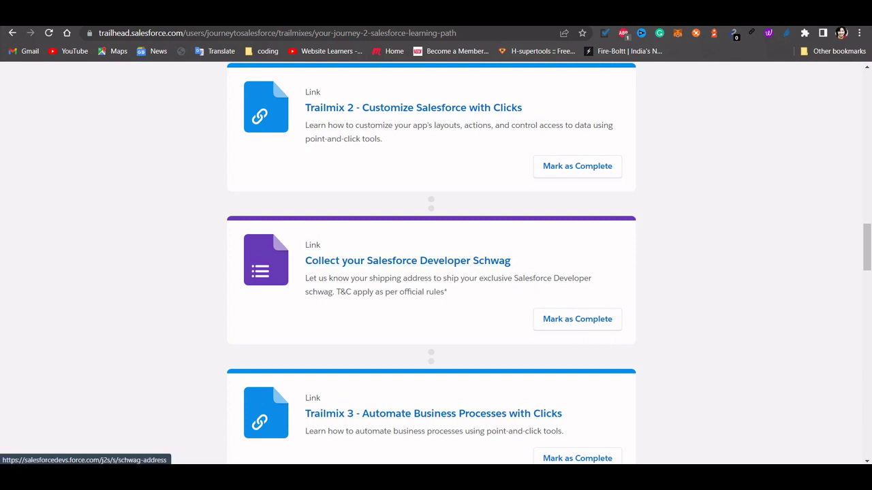
scroll(431, 266, "up", 5)
scroll(431, 265, "up", 5)
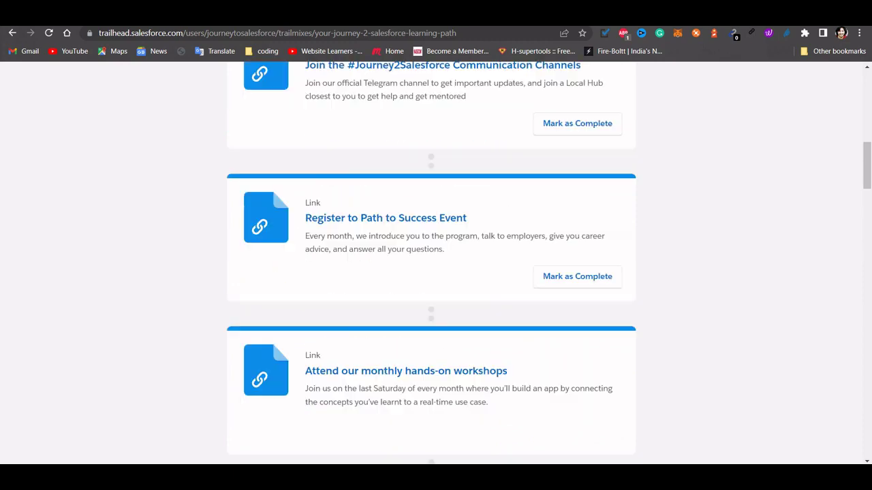
scroll(251, 278, "up", 5)
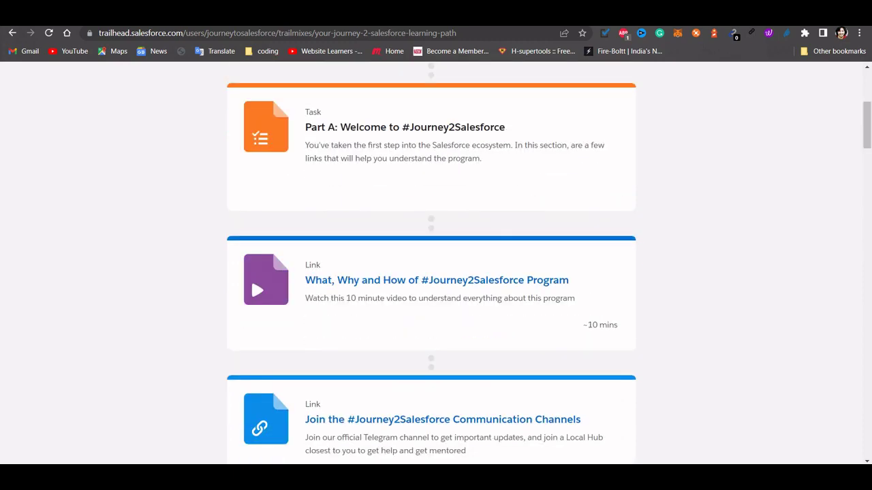
scroll(250, 278, "up", 4)
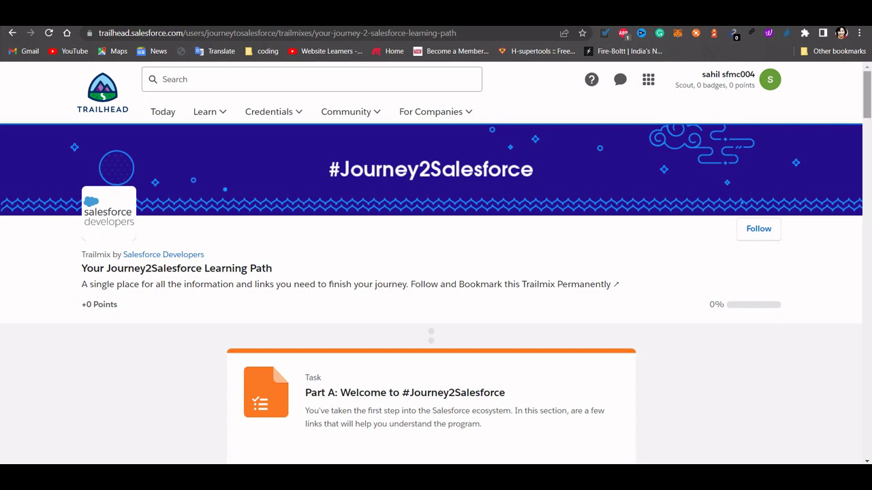
scroll(251, 264, "down", 4)
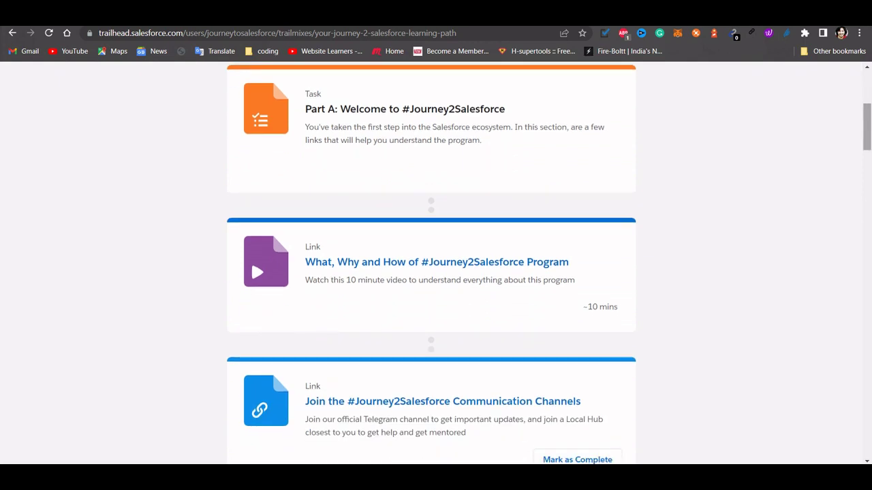
scroll(431, 262, "down", 4)
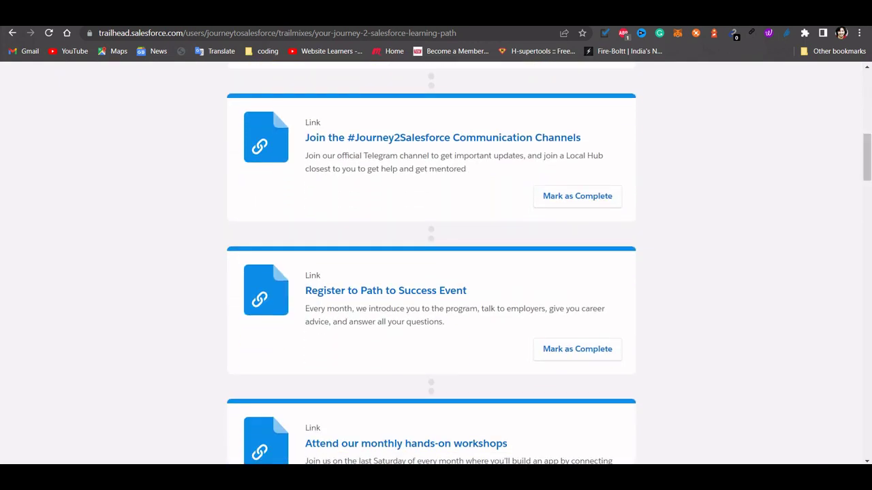
scroll(431, 263, "down", 5)
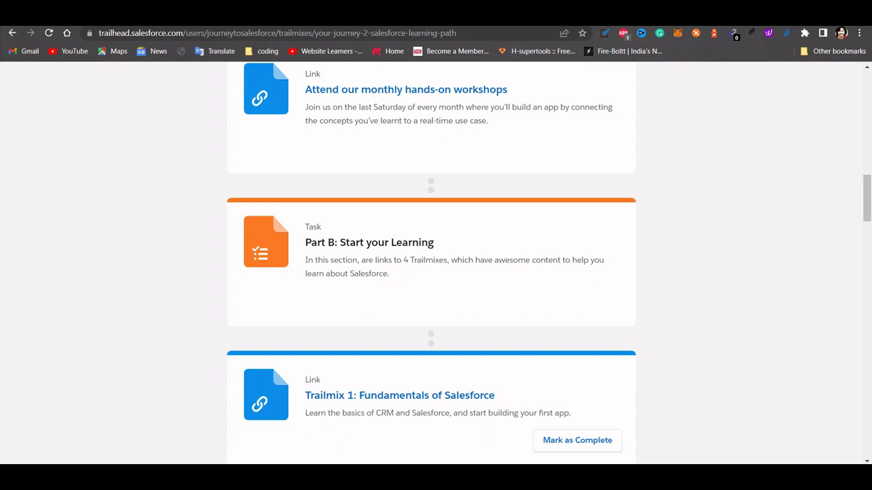
- Open the #Journey2Salesforce communication channels page from the learning path and advance to the local hub Telegram groups to review them
scroll(431, 263, "up", 5)
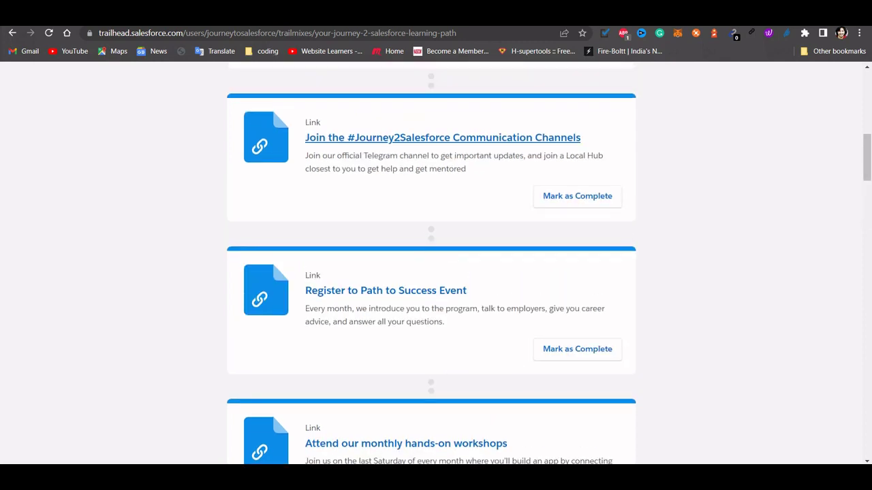
left_click(443, 138)
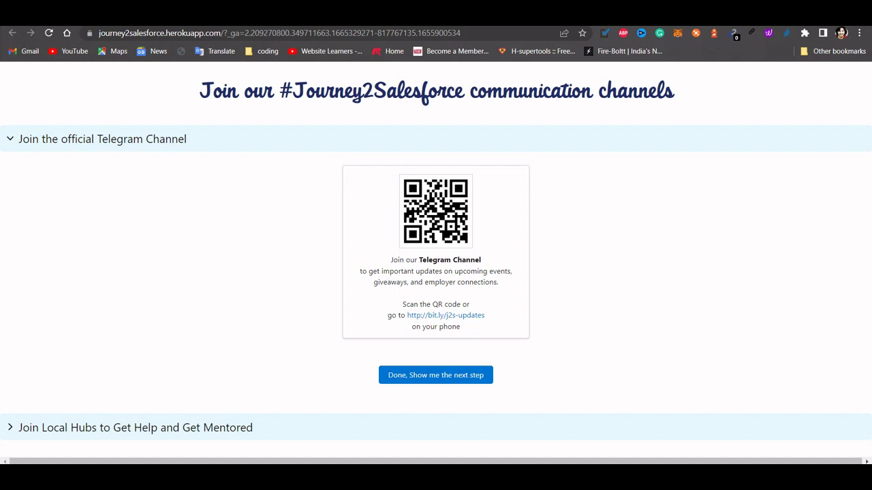
left_click(435, 375)
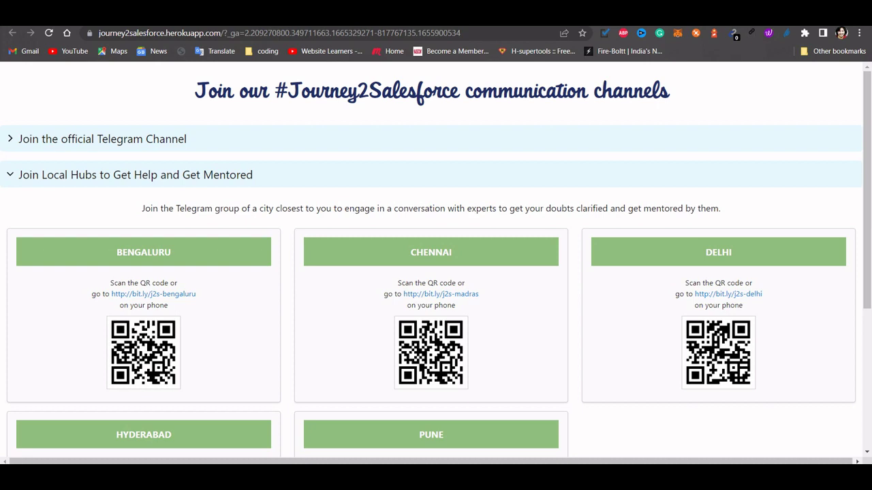
scroll(436, 259, "down", 3)
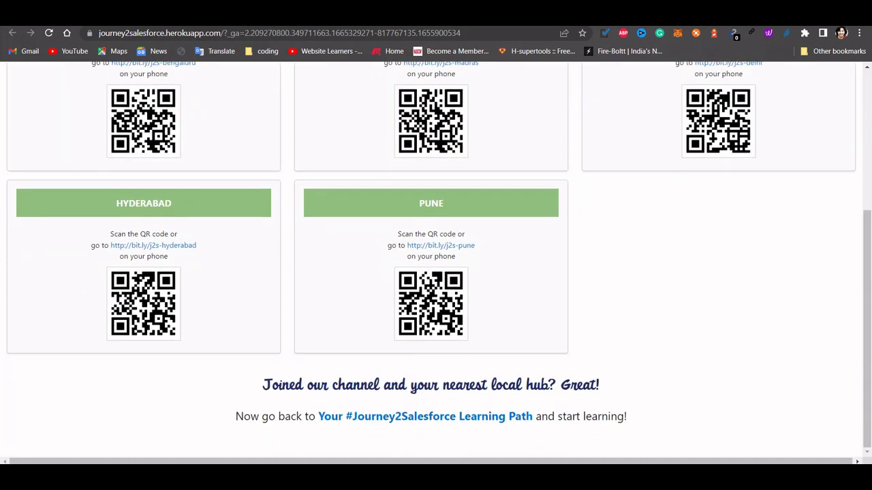
scroll(435, 258, "up", 3)
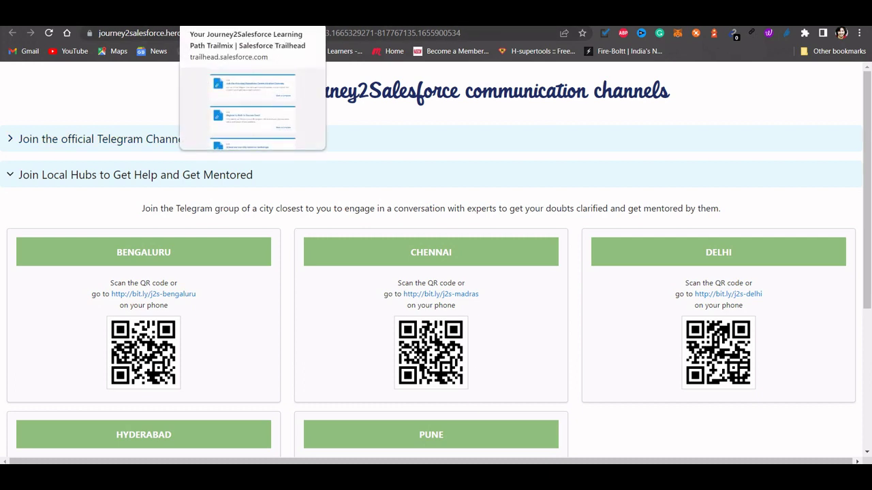
- Return to the Your Journey2Salesforce Learning Path trailmix and examine its sections from Part A through the optional Part D
left_click(252, 14)
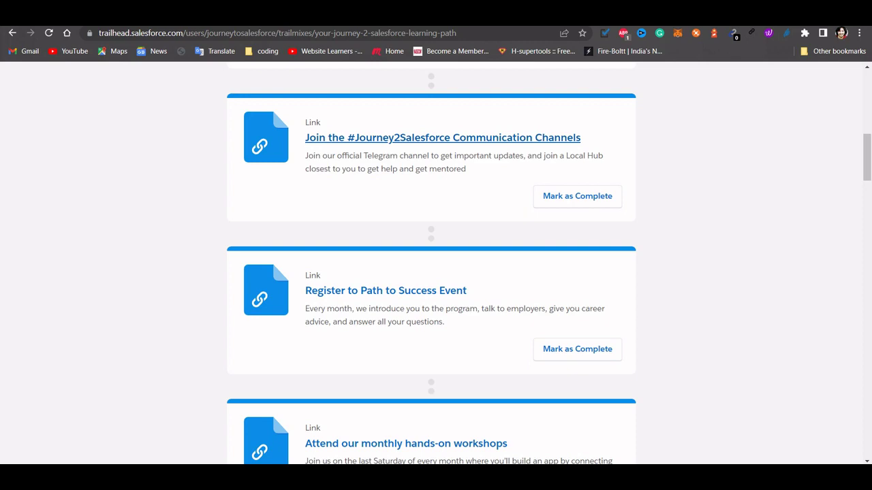
scroll(431, 262, "down", 15)
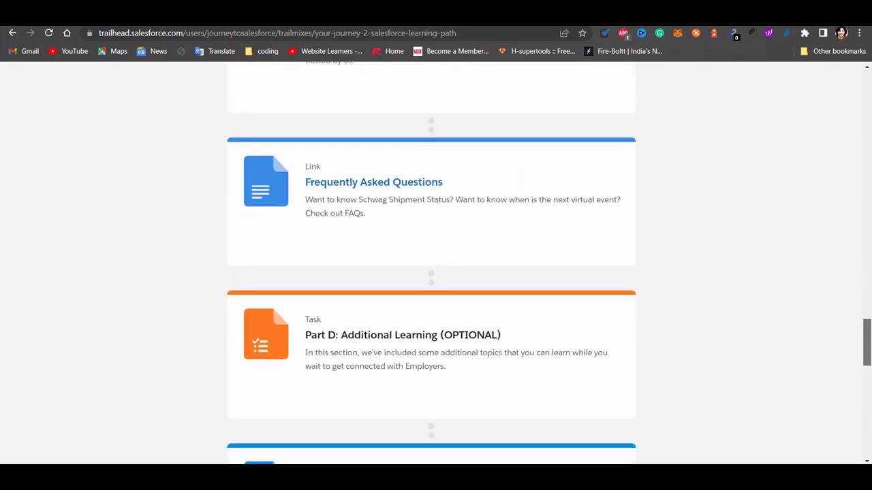
scroll(431, 262, "down", 10)
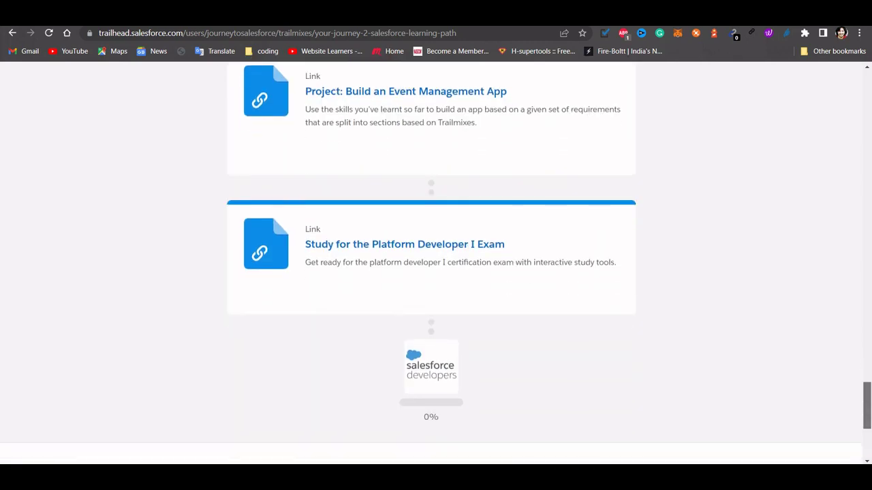
scroll(431, 262, "up", 20)
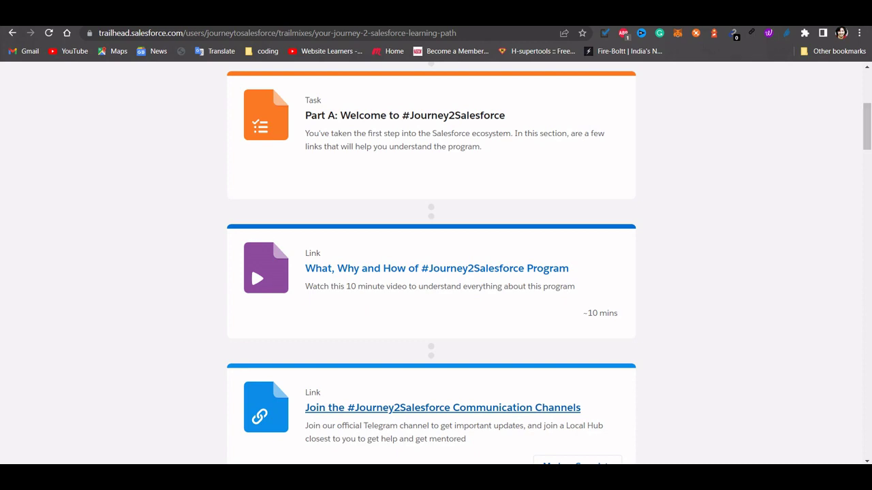
scroll(431, 266, "down", 10)
scroll(431, 265, "down", 5)
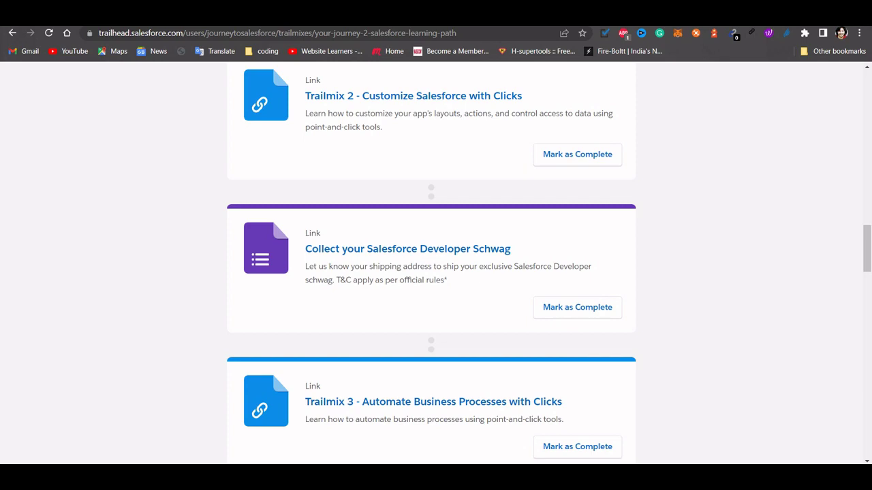
scroll(431, 262, "down", 5)
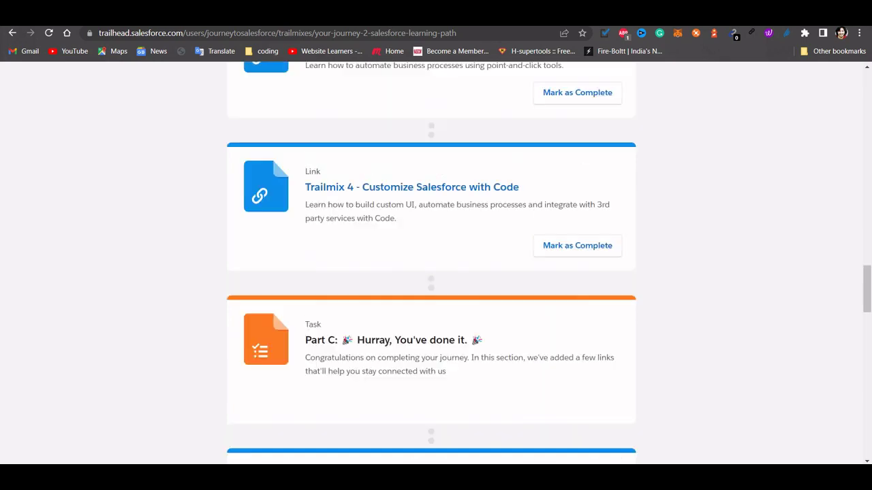
scroll(431, 262, "down", 5)
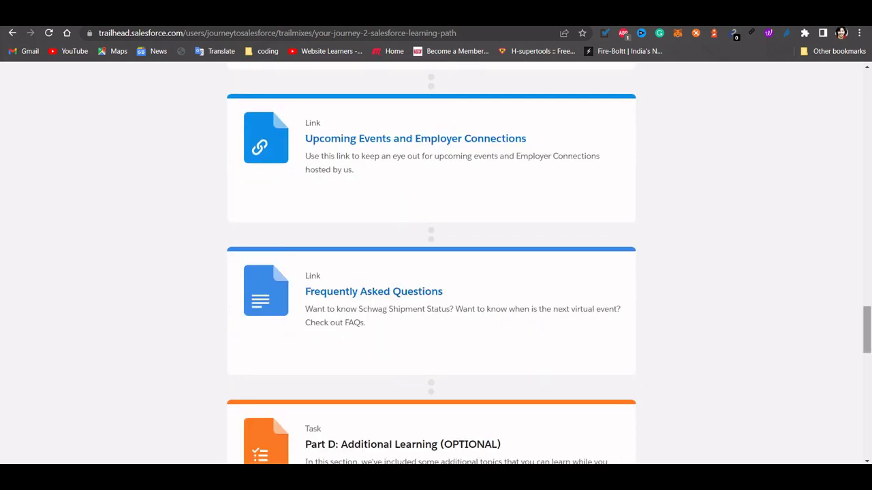
scroll(431, 262, "up", 13)
scroll(443, 407, "up", 8)
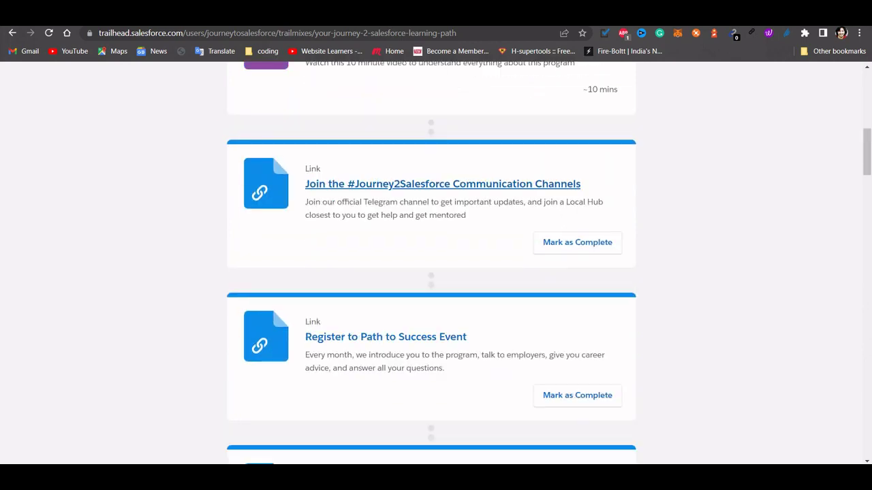
scroll(443, 407, "up", 4)
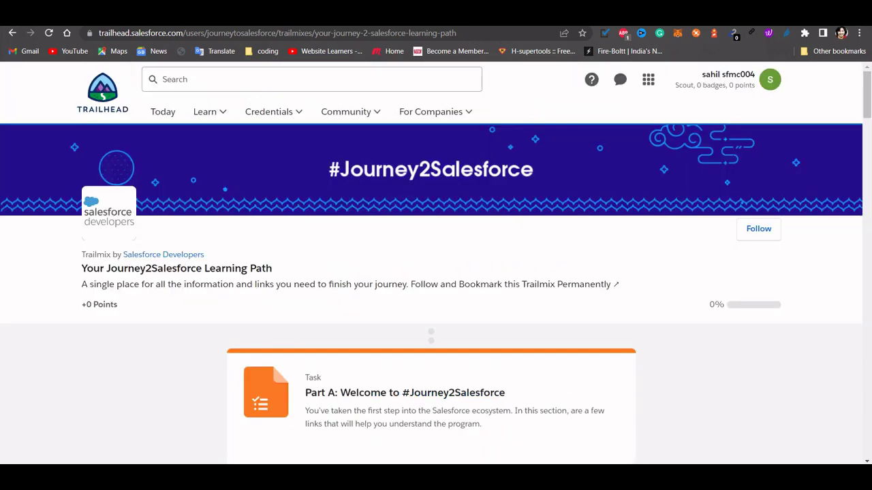
- Open Trailmix 1: Fundamentals of Salesforce from Part B and look through its introduction and Section 1 modules
scroll(442, 330, "down", 5)
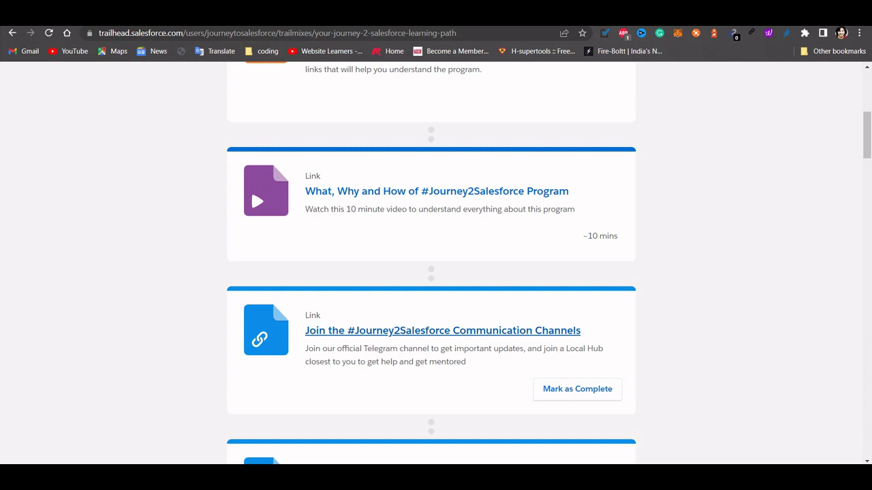
scroll(431, 273, "down", 5)
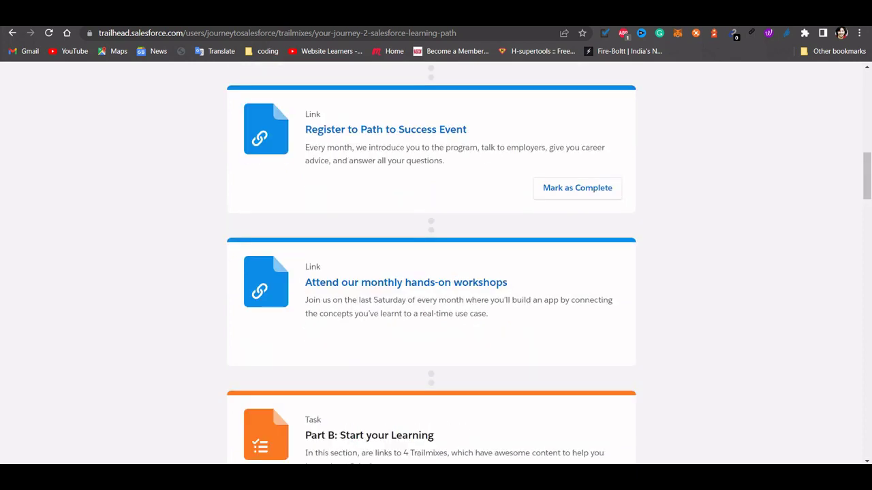
scroll(432, 272, "down", 5)
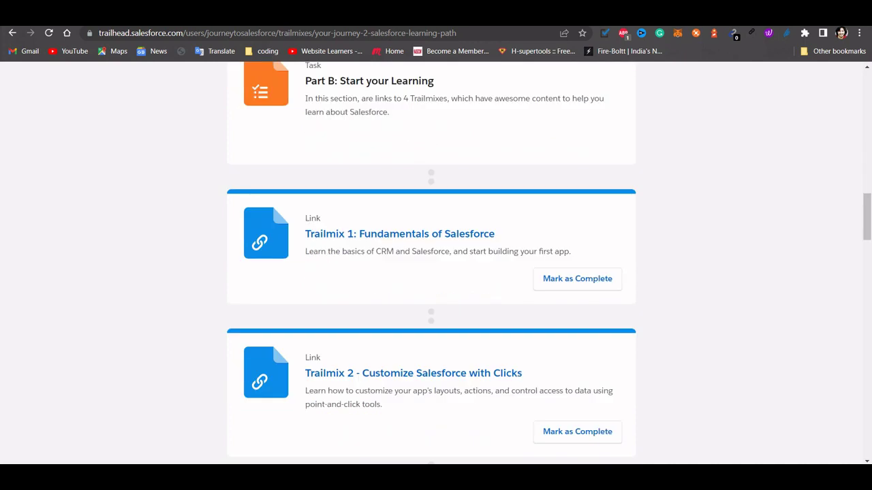
left_click(399, 233)
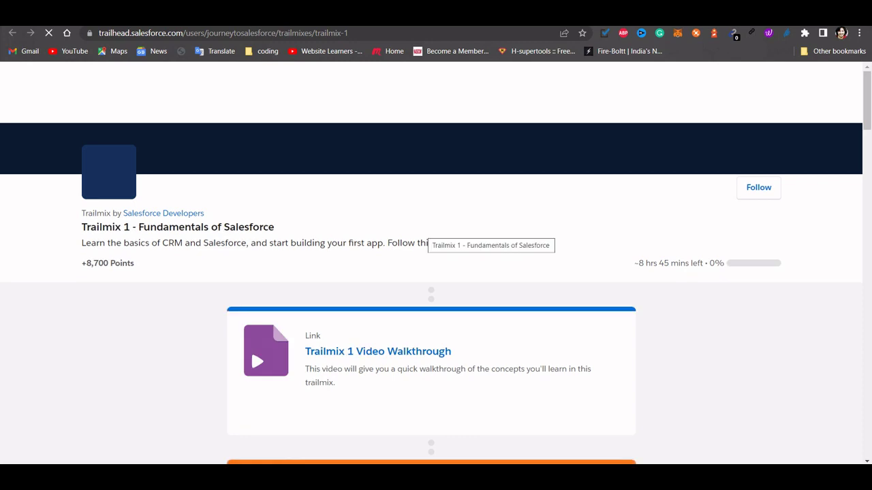
scroll(436, 262, "down", 1)
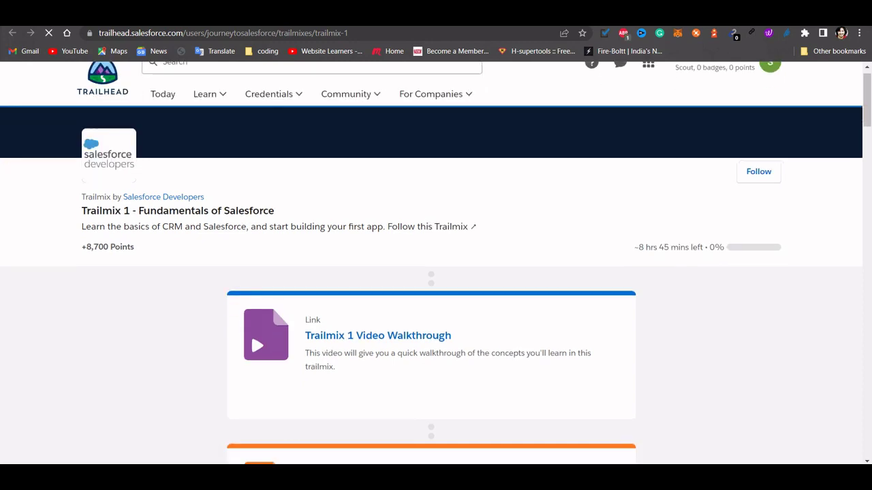
scroll(435, 272, "down", 2)
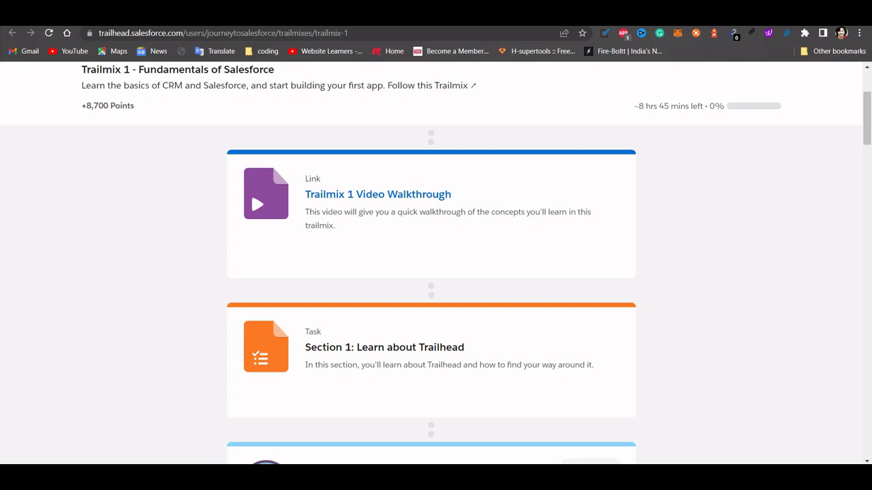
scroll(436, 262, "down", 5)
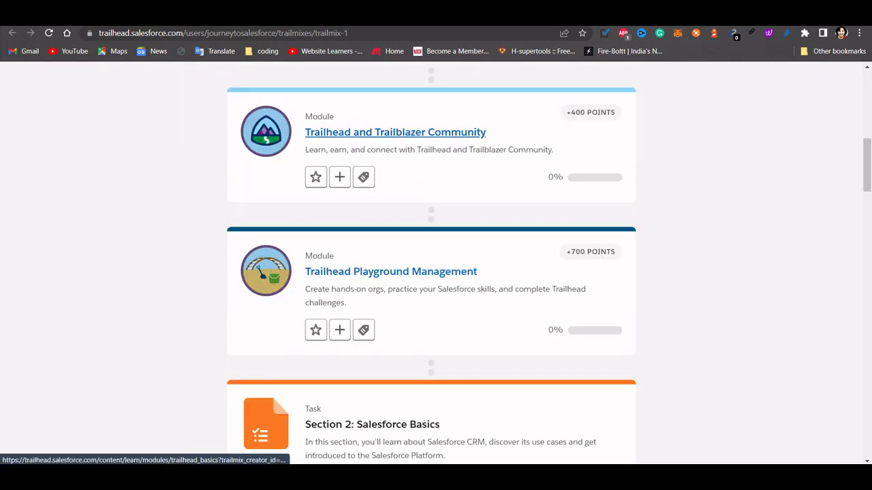
- Open the Get Started with Trailhead and Trailblazer Community unit of the Trailhead and Trailblazer Community module and skim it to the quiz
left_click(395, 133)
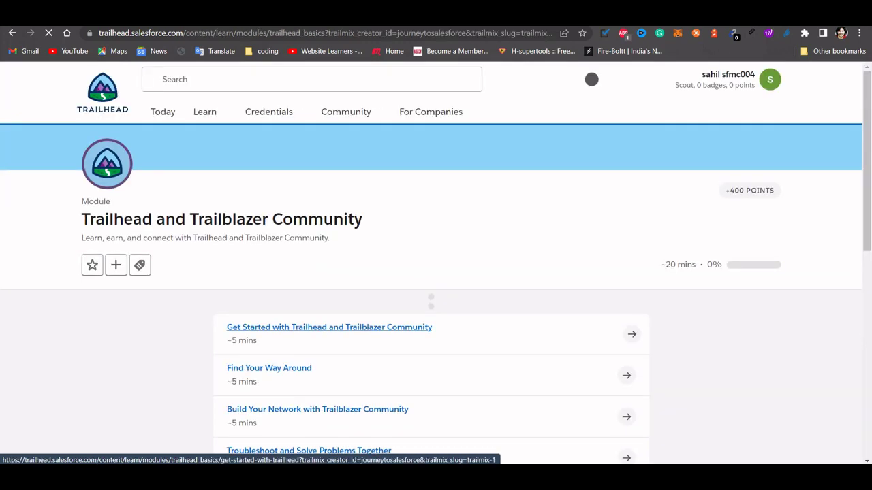
left_click(329, 327)
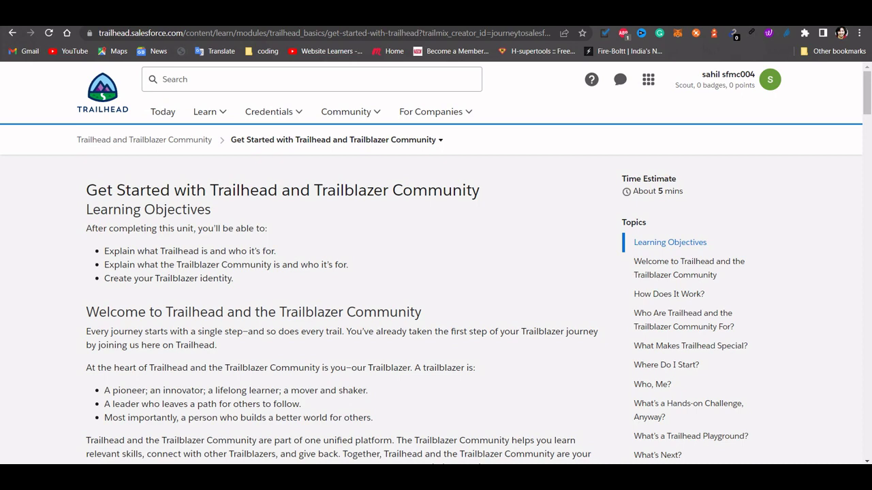
scroll(436, 263, "down", 4)
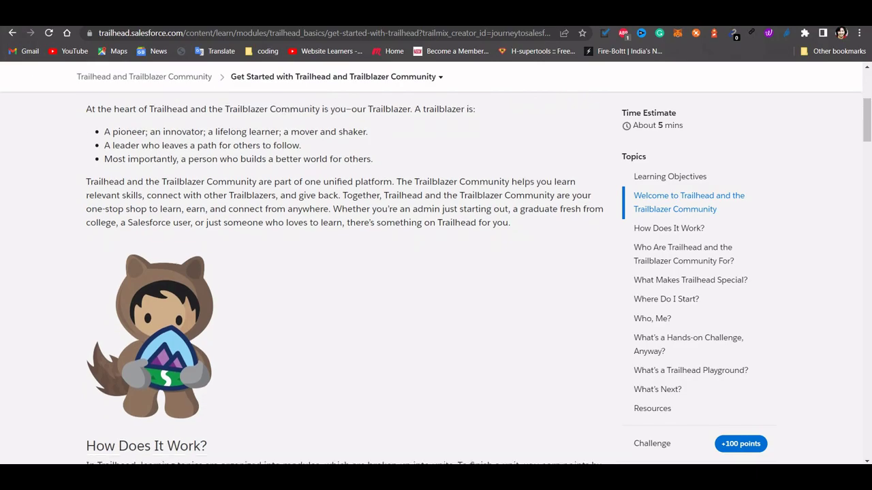
scroll(436, 262, "down", 15)
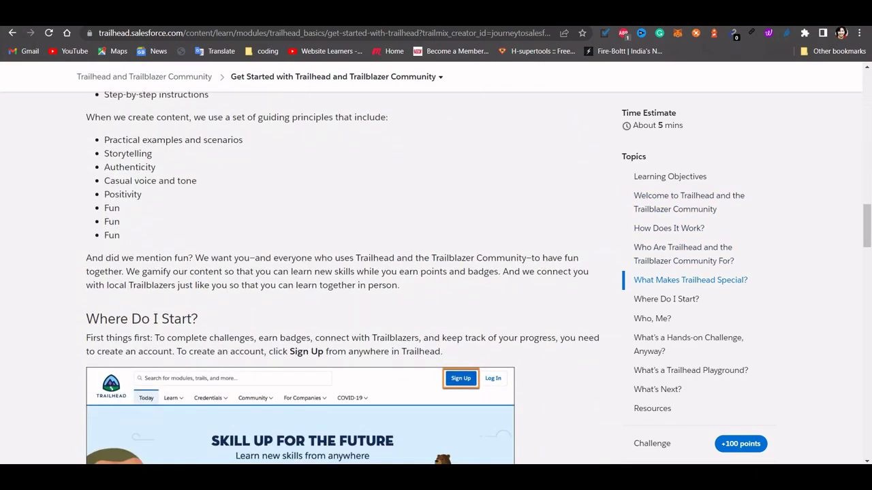
scroll(343, 277, "down", 7)
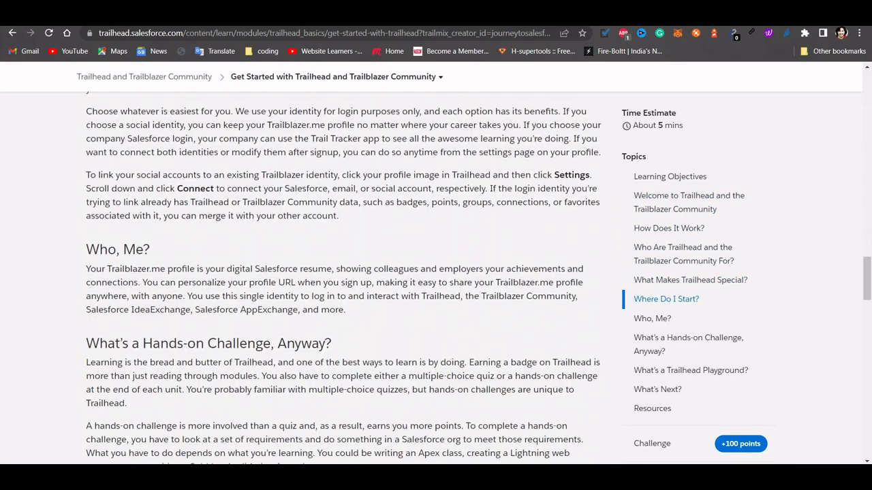
scroll(342, 278, "down", 7)
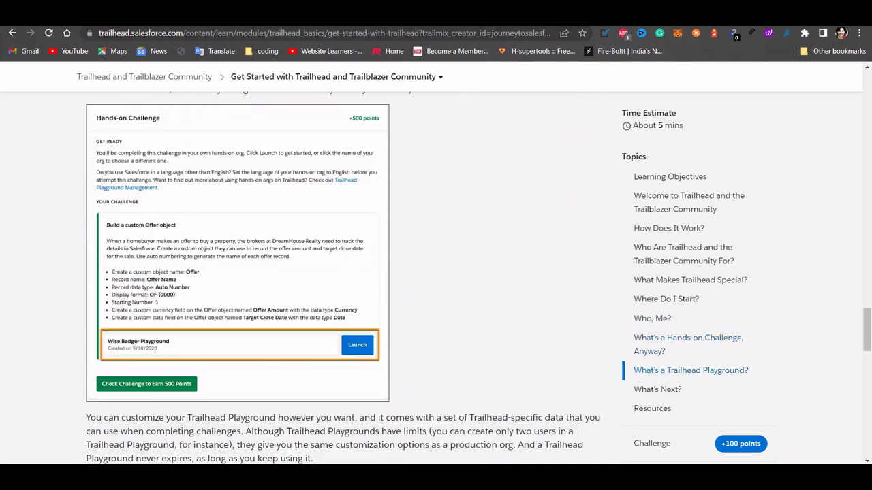
scroll(342, 278, "down", 6)
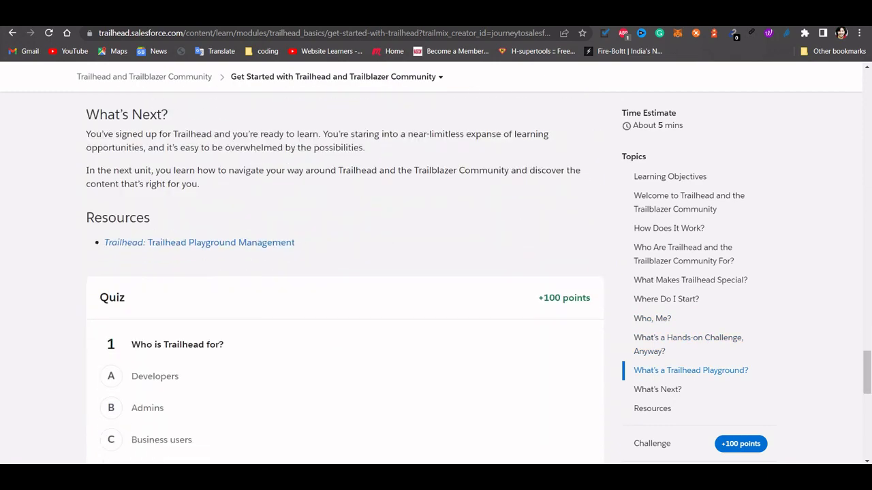
- Answer "Everyone" for who Trailhead is for and "A and B" for the community benefits question, and submit the quiz
scroll(344, 278, "down", 2)
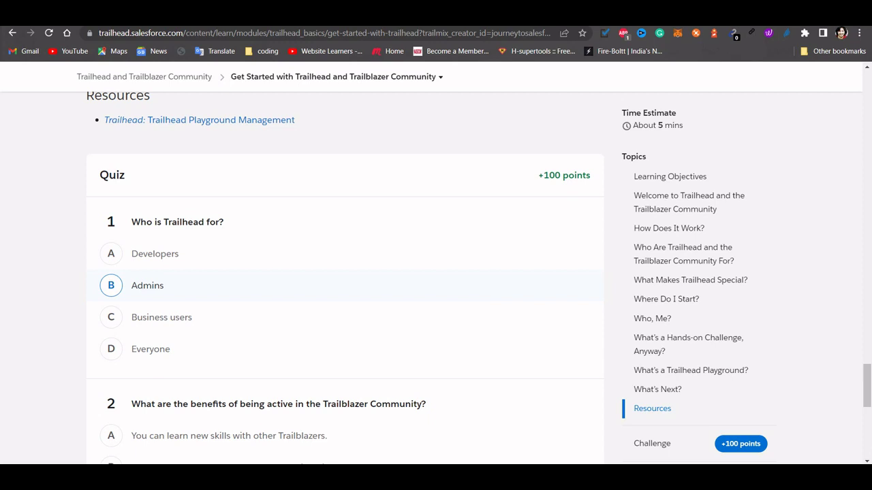
left_click(169, 346)
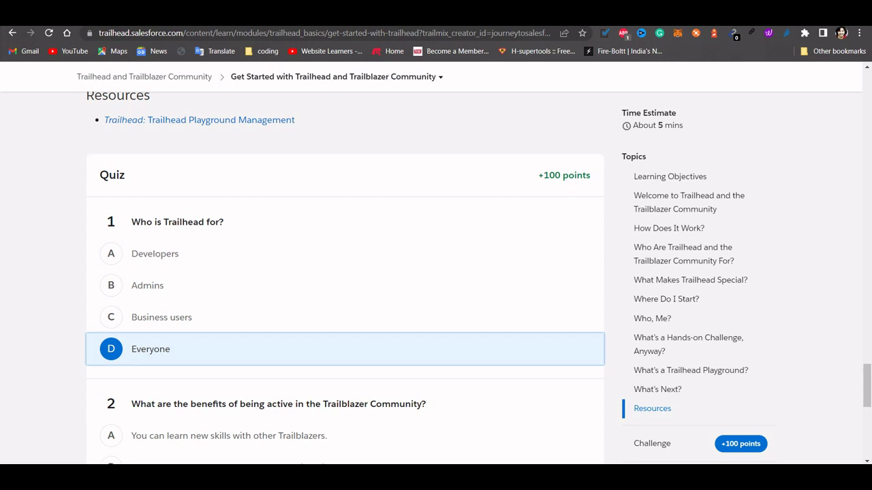
scroll(345, 272, "down", 3)
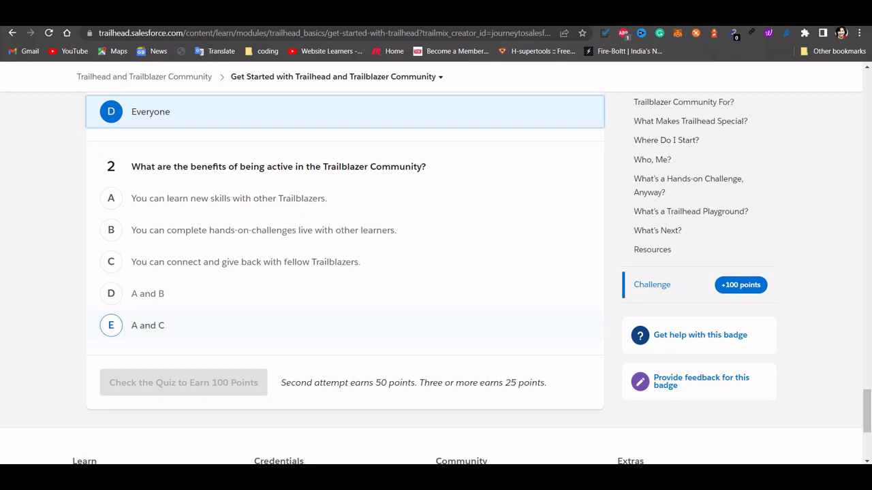
left_click(111, 294)
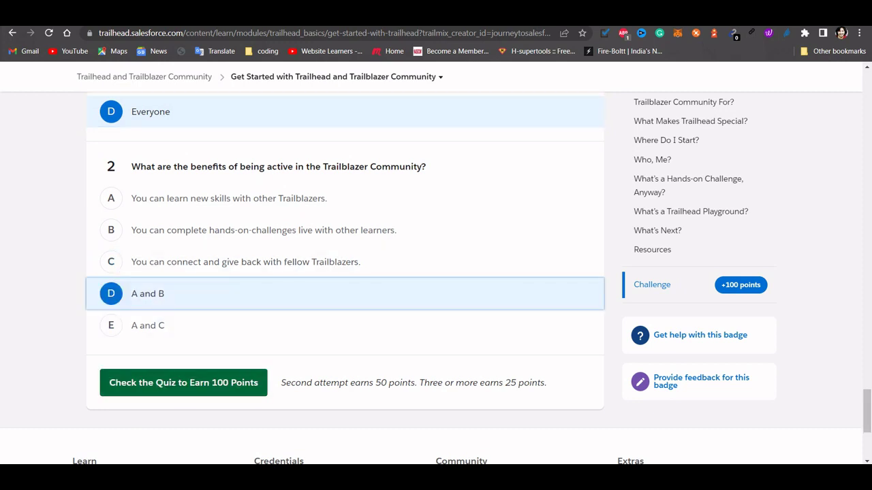
left_click(183, 382)
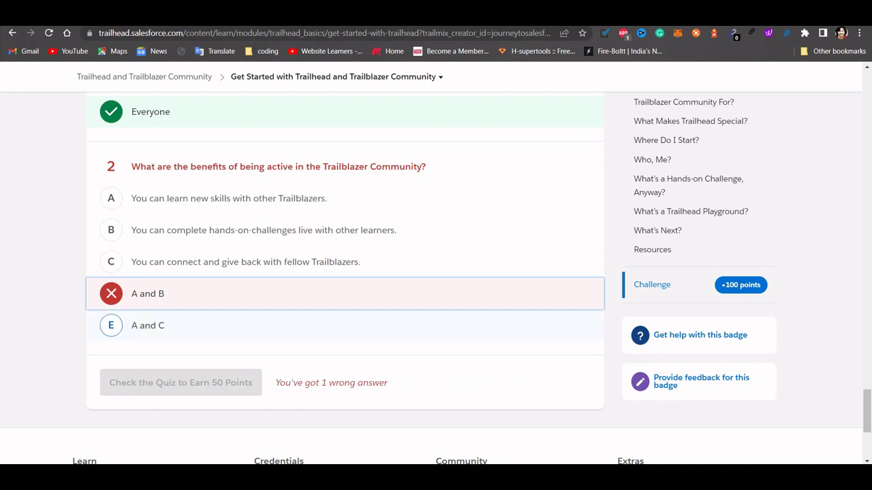
- Change the community benefits answer to "A and C", resubmit the quiz and dismiss the completion dialog
left_click(111, 325)
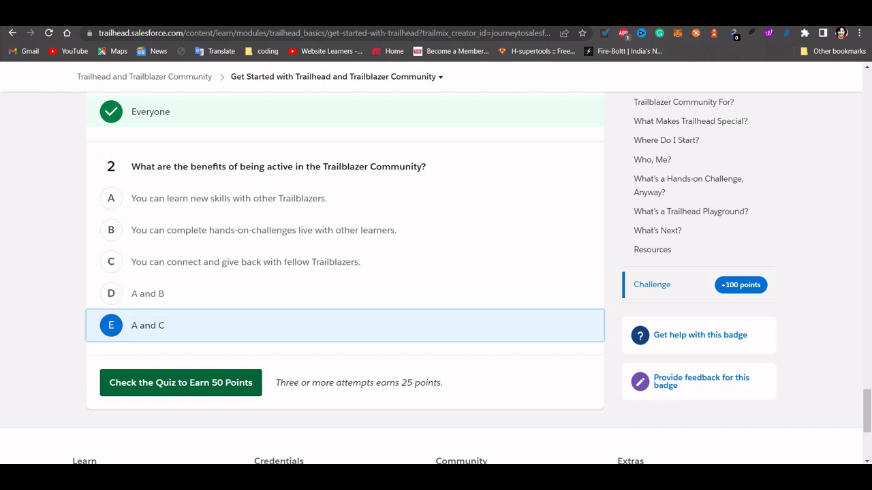
left_click(180, 383)
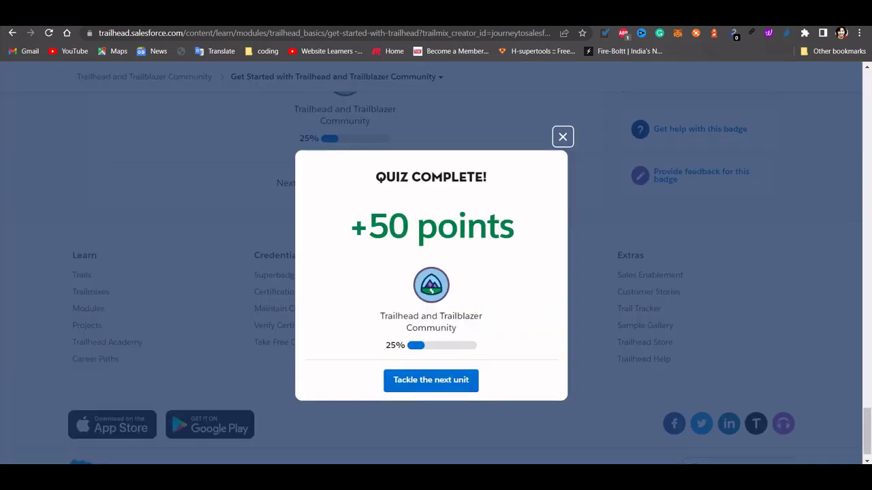
left_click(562, 136)
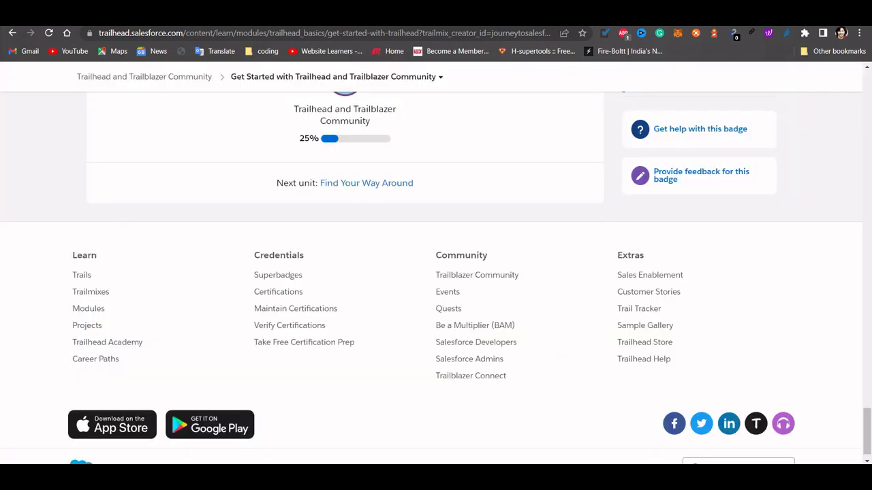
- Open the next unit, Find Your Way Around, and skim its topics and both quiz questions without answering
left_click(366, 183)
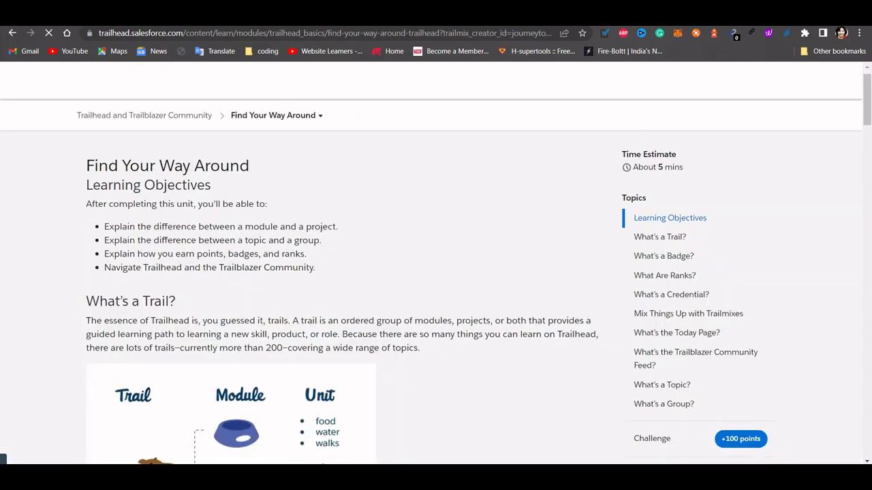
scroll(436, 262, "down", 4)
scroll(436, 272, "down", 10)
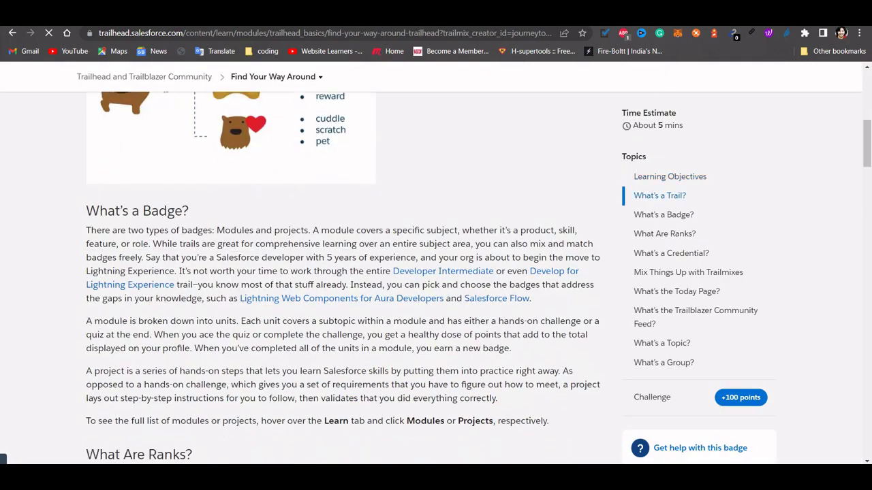
scroll(436, 272, "down", 10)
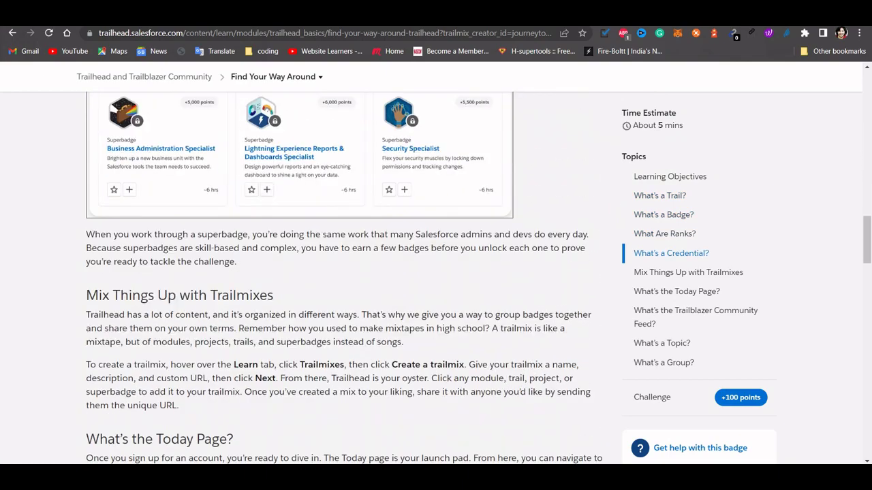
scroll(436, 272, "down", 4)
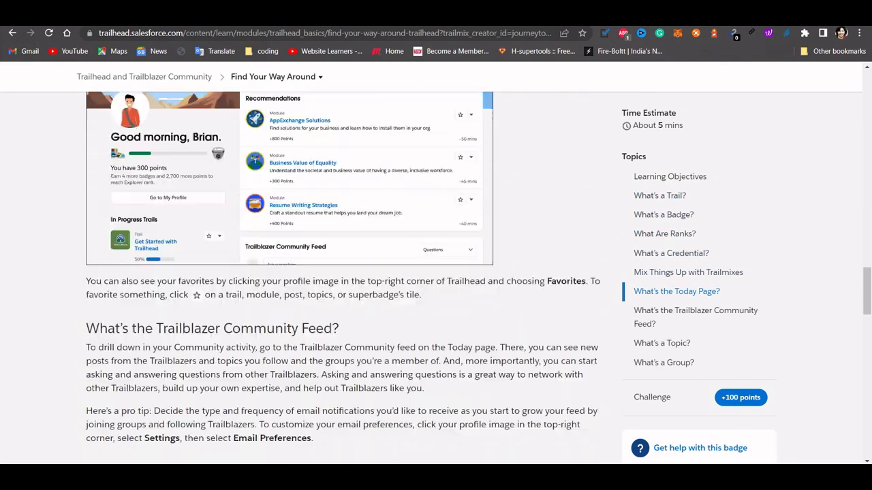
scroll(340, 273, "down", 10)
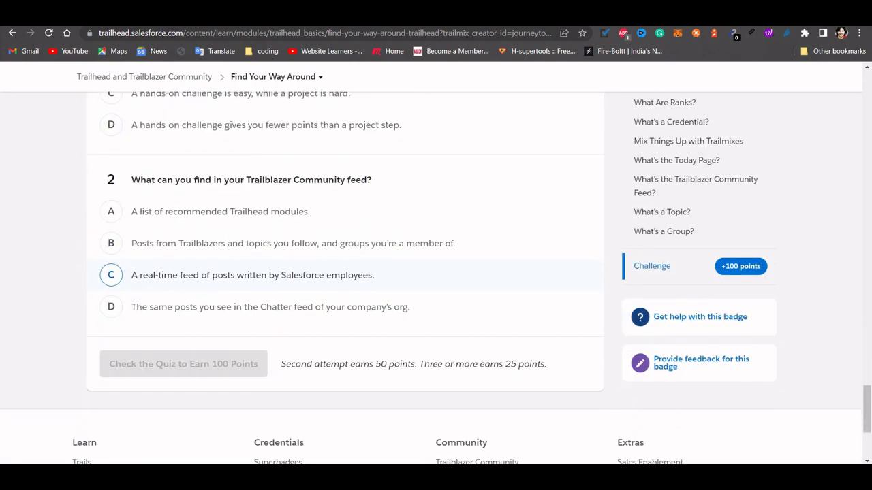
scroll(436, 278, "up", 2)
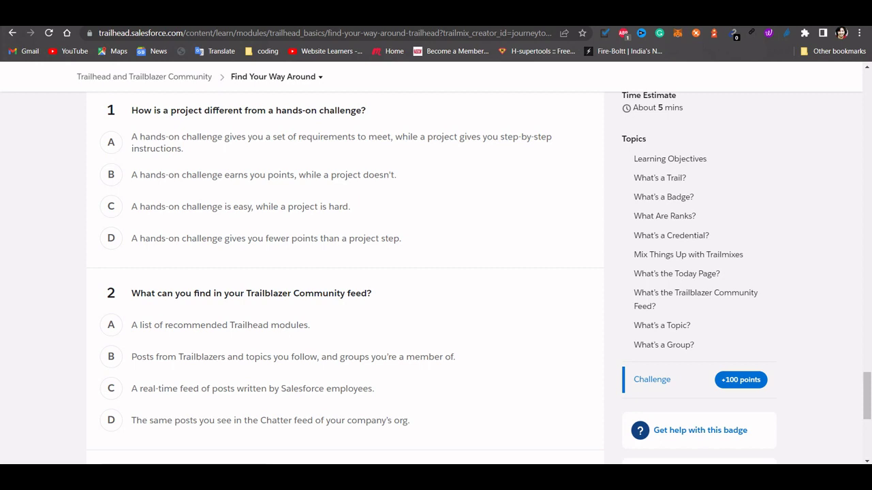
scroll(436, 277, "up", 4)
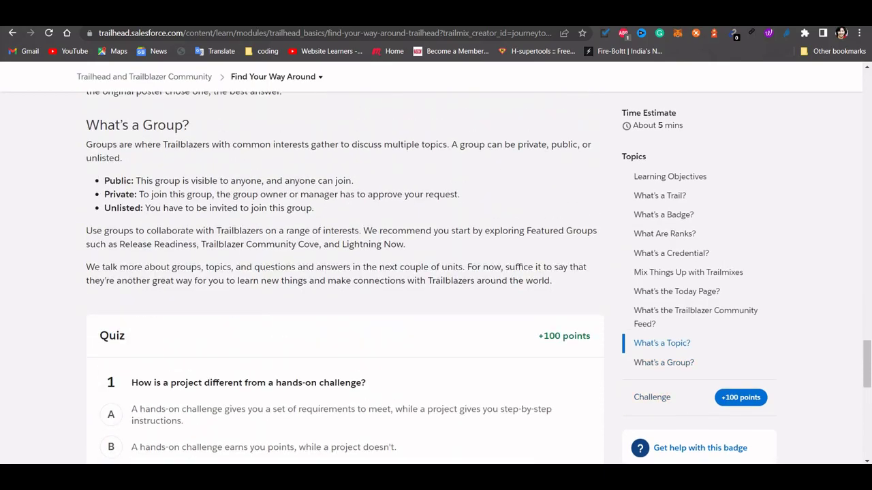
scroll(344, 278, "up", 15)
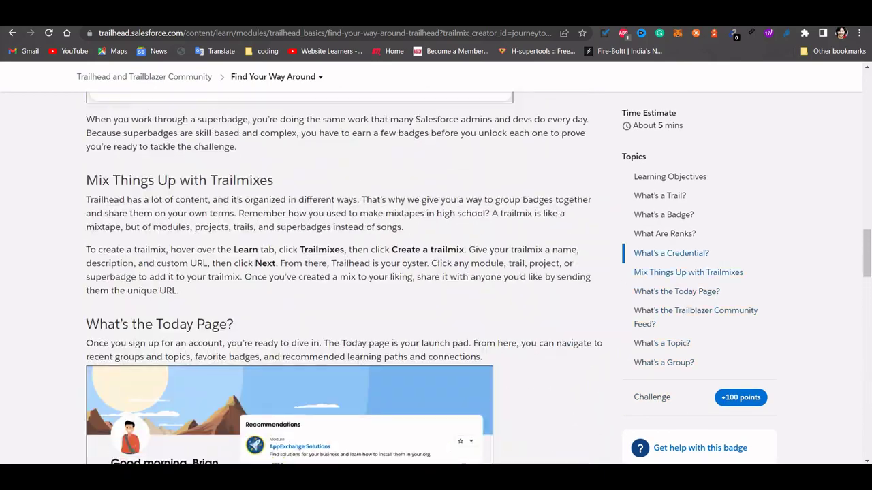
scroll(345, 278, "up", 20)
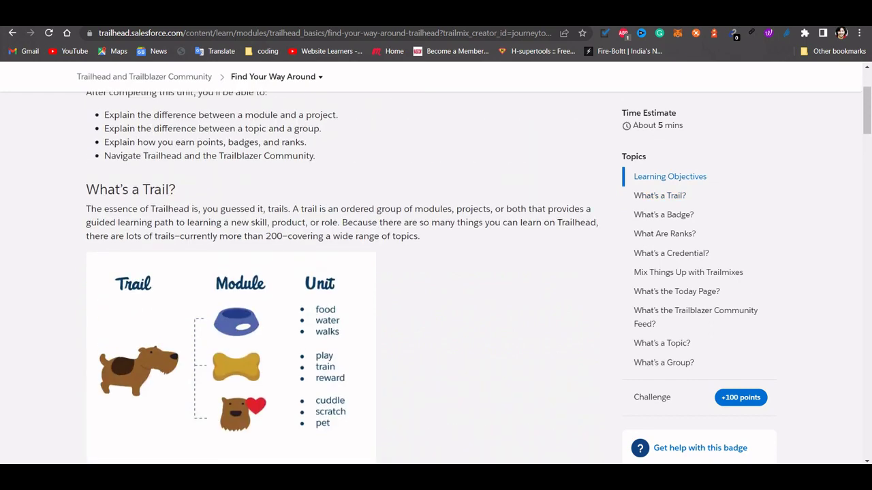
- View the unit list of the Trailhead and Trailblazer Community module and return to the Journey2Salesforce learning path
left_click(144, 76)
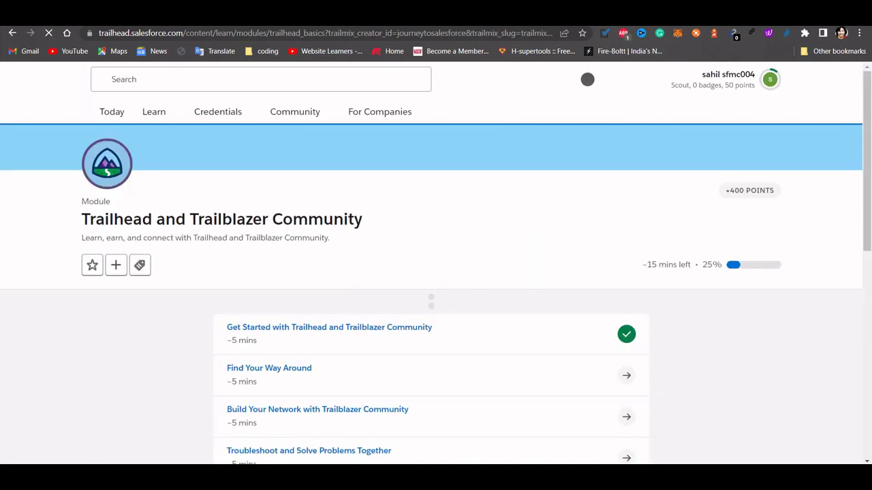
scroll(436, 264, "down", 6)
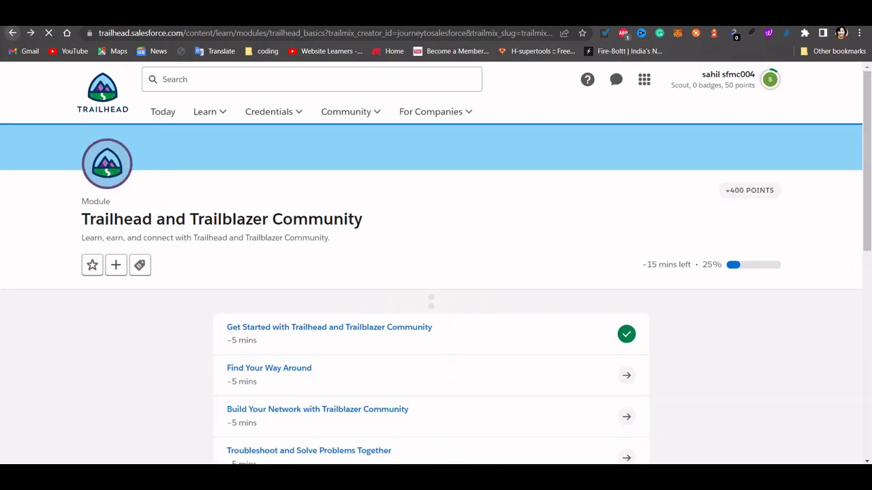
left_click(12, 32)
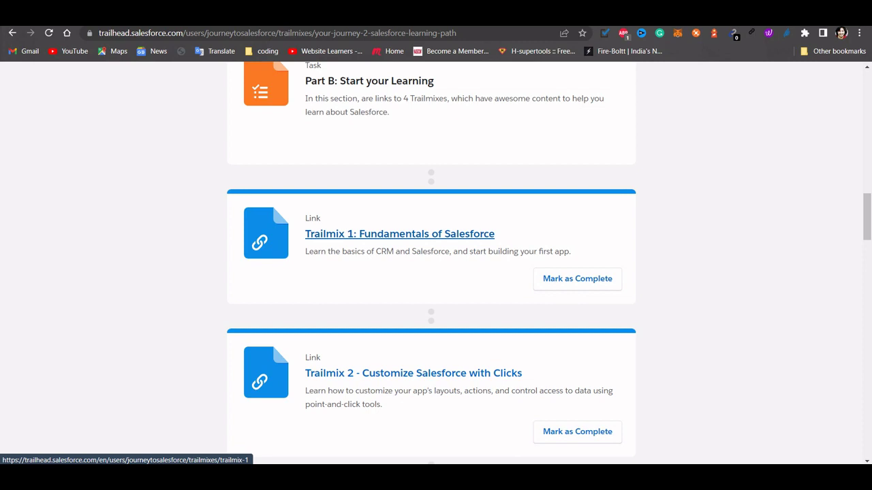
- Open Trailmix 1: Fundamentals of Salesforce in a new tab and go to its Trailhead Playground Management module
right_click(399, 236)
left_click(436, 249)
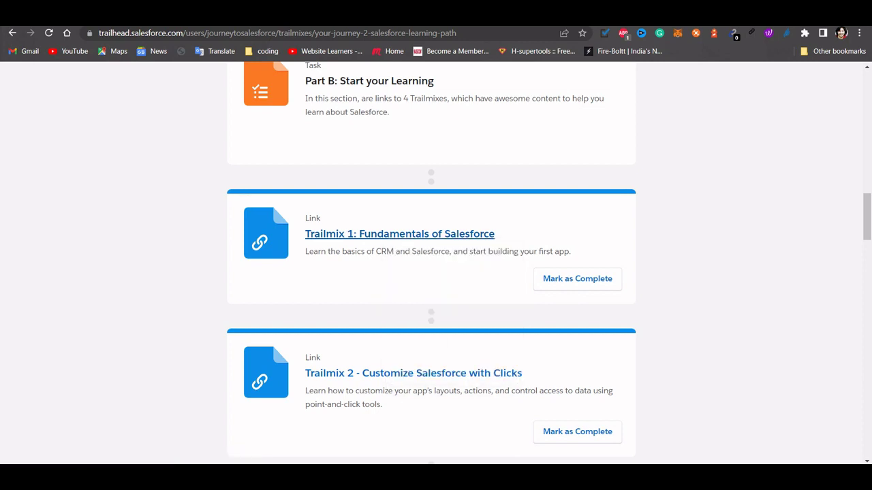
left_click(399, 233)
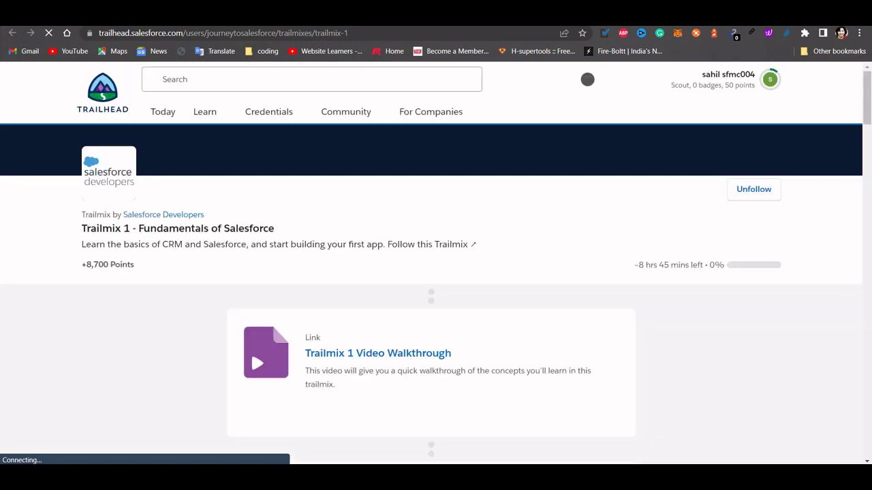
scroll(436, 262, "down", 10)
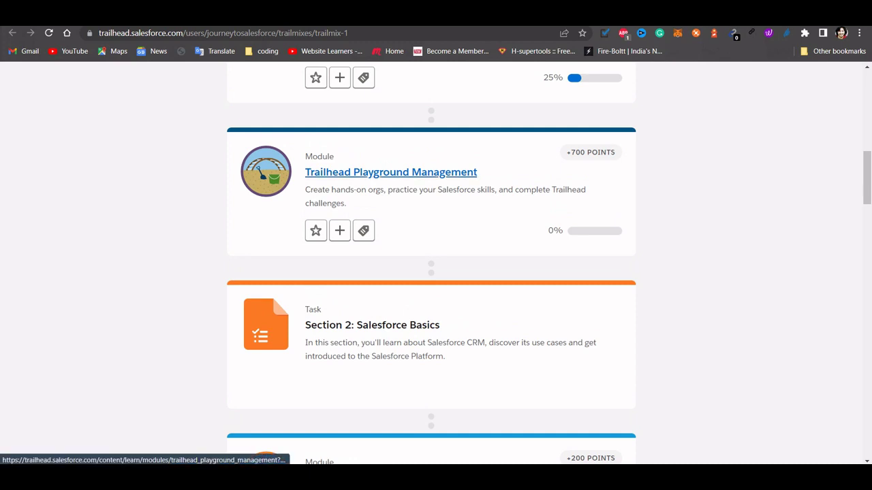
left_click(391, 172)
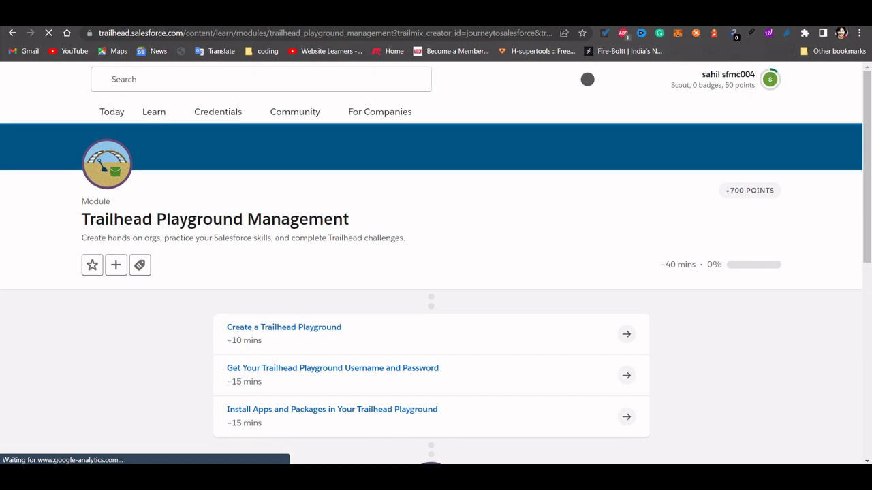
scroll(381, 211, "down", 3)
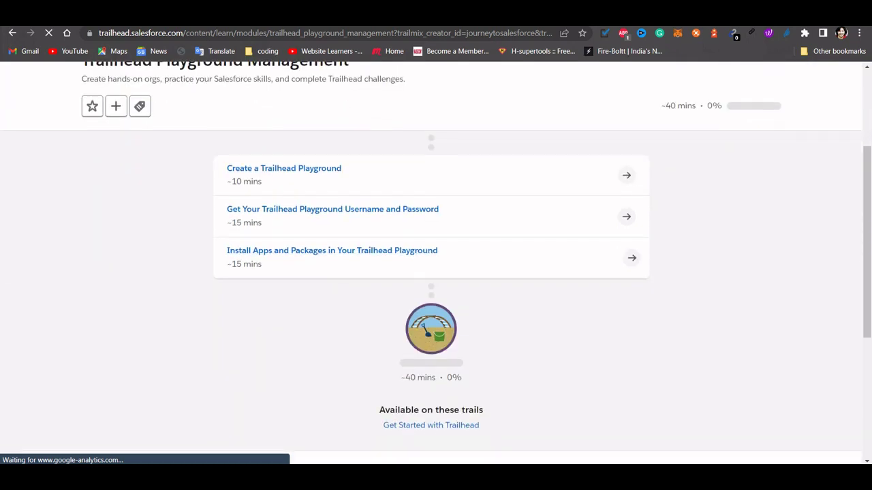
- Briefly open the playground username and password unit, return to the module, and skim the Create a Trailhead Playground unit through its quiz
left_click(332, 209)
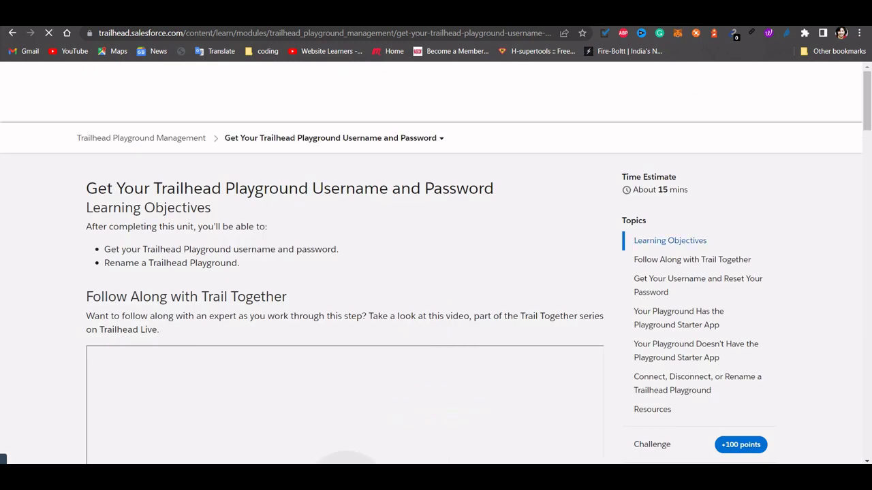
left_click(12, 33)
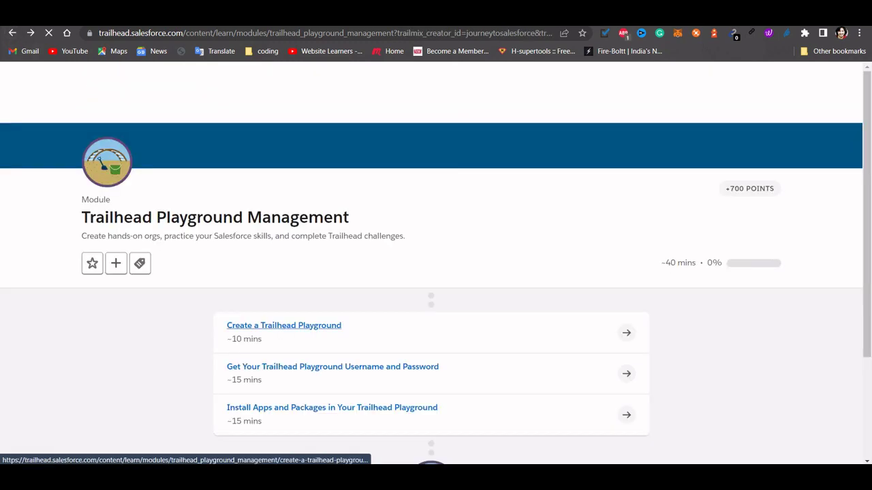
scroll(283, 326, "down", 2)
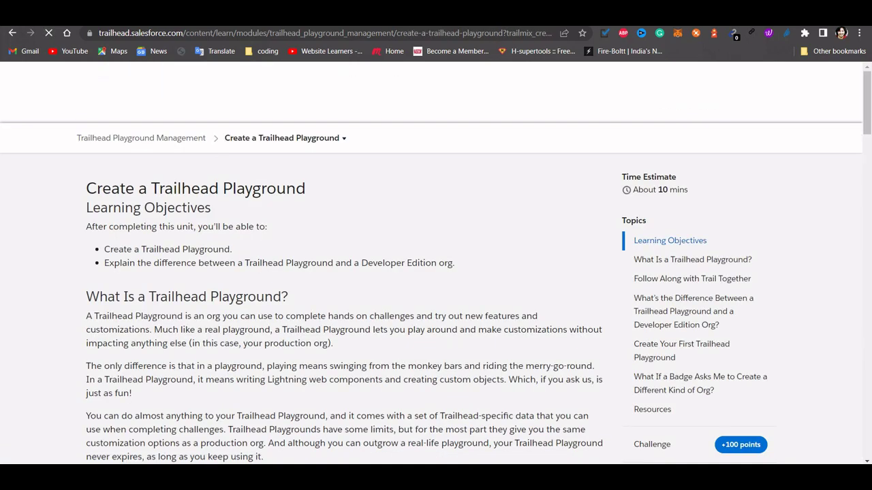
scroll(587, 79, "down", 15)
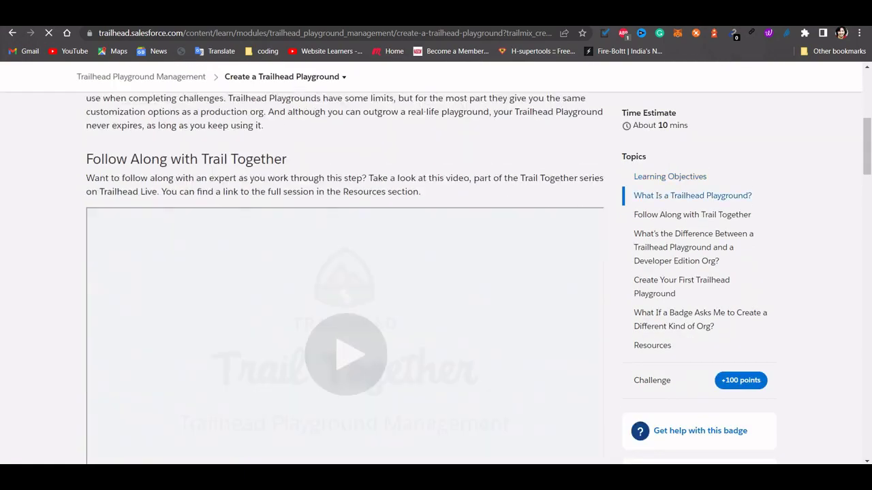
scroll(344, 278, "down", 20)
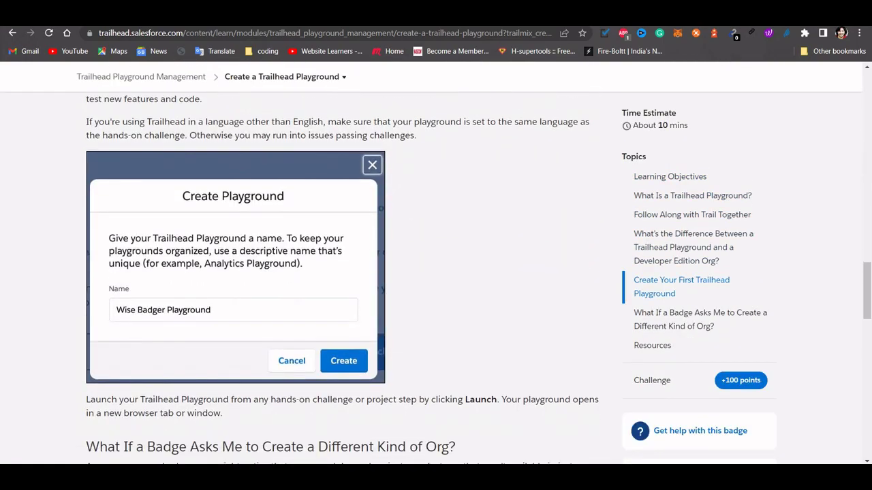
scroll(344, 278, "down", 6)
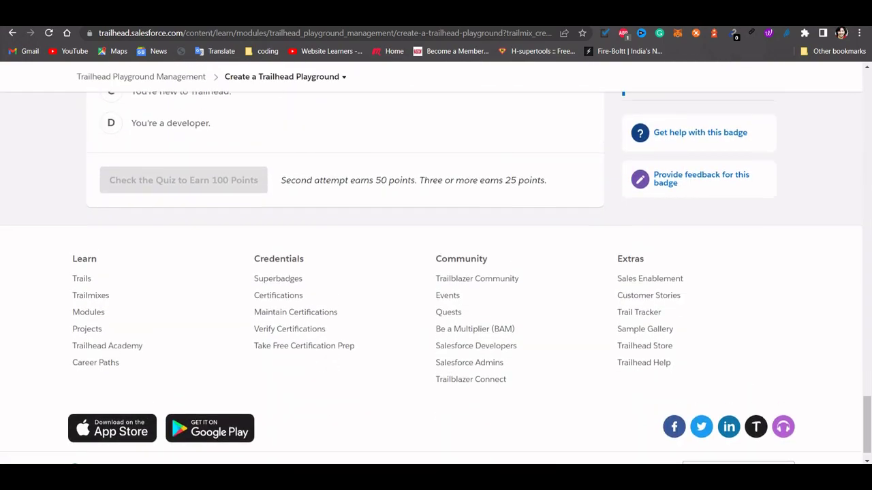
scroll(343, 278, "up", 5)
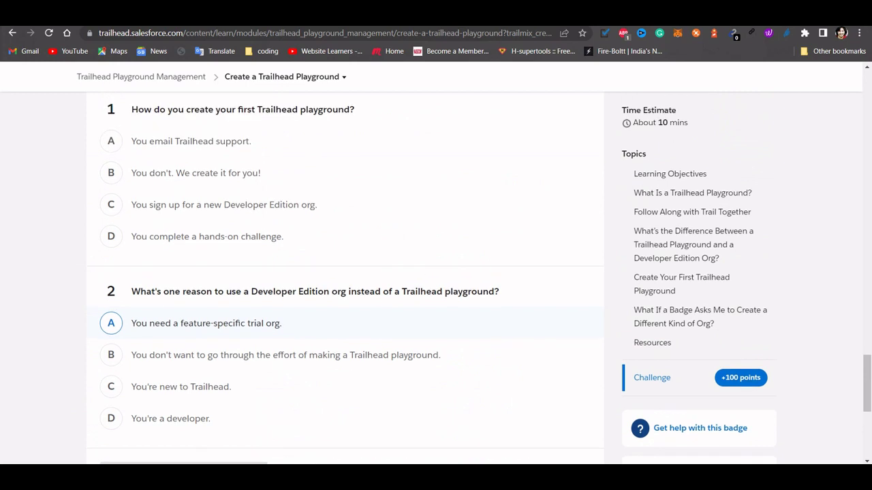
scroll(344, 278, "down", 1)
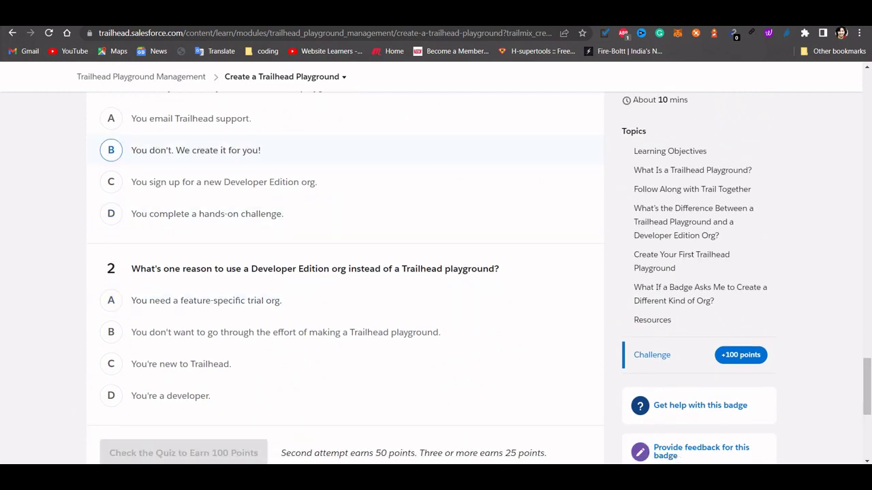
- Switch to the Install Apps and Packages in Your Trailhead Playground unit and go to its hands-on challenge
left_click(281, 76)
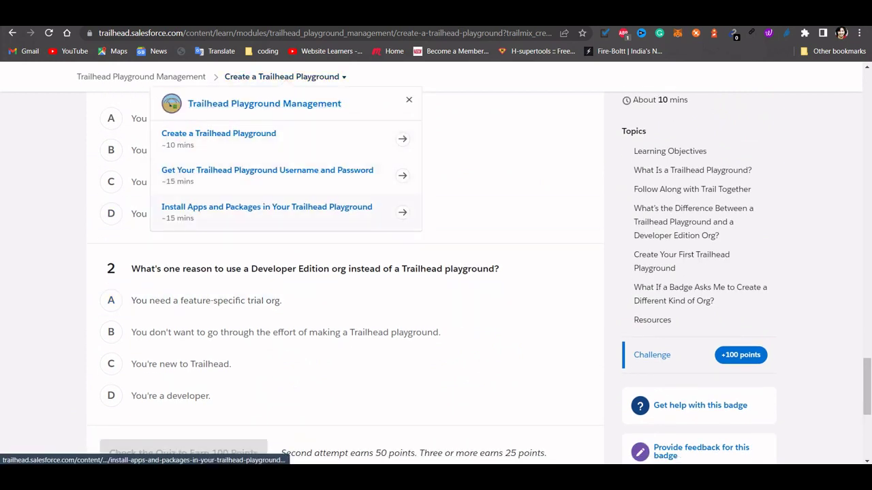
left_click(266, 209)
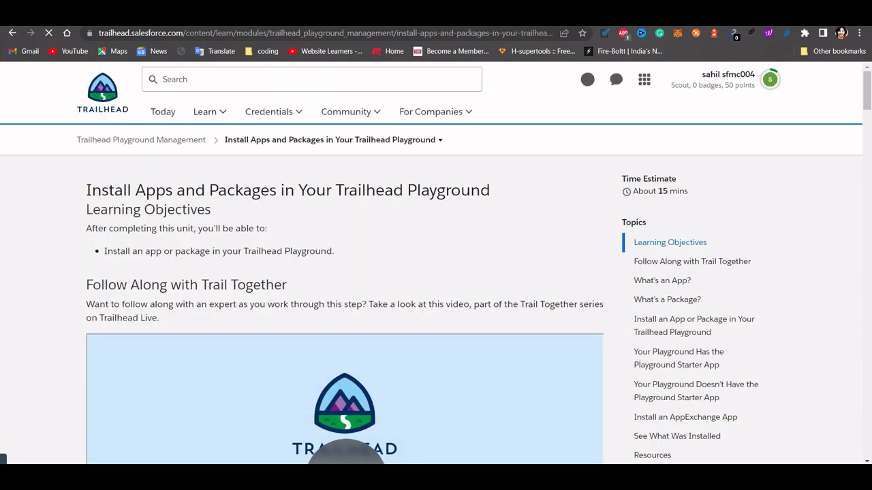
scroll(344, 272, "down", 20)
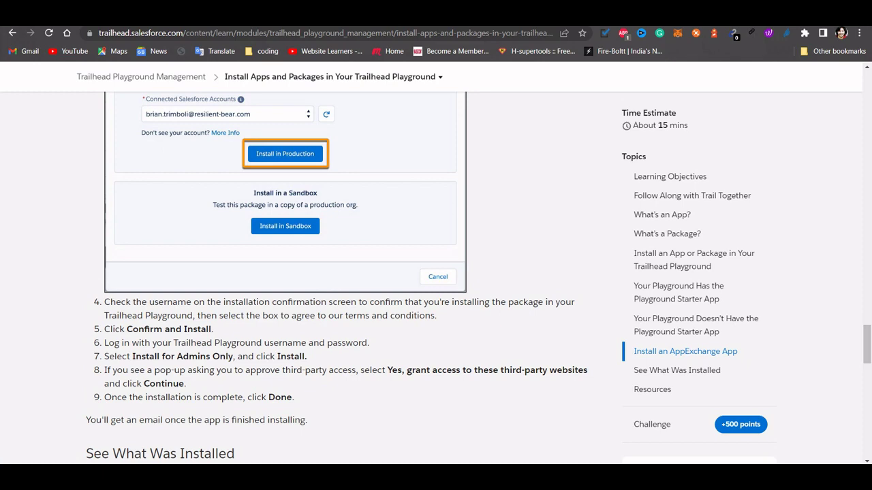
scroll(344, 272, "down", 5)
scroll(344, 272, "down", 5)
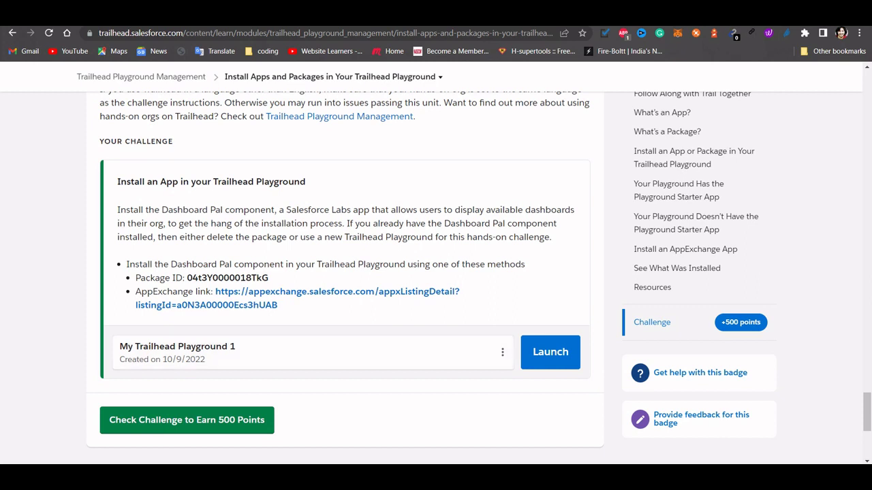
- Look at the hands-on org choices and the Create Playground form for the challenge, and cancel without creating one
left_click(309, 347)
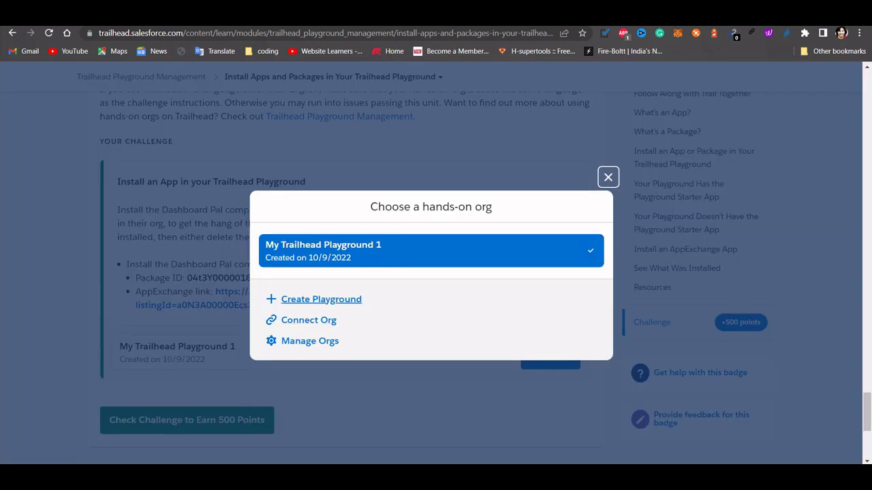
left_click(321, 299)
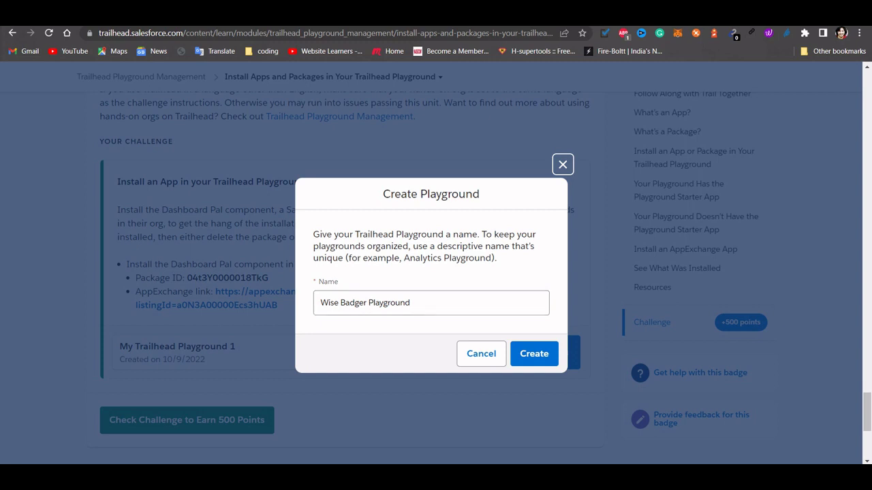
left_click(481, 354)
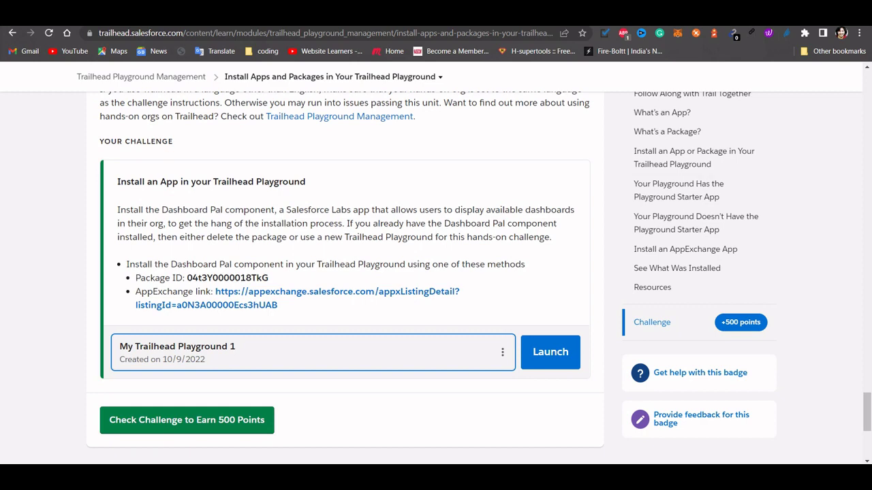
- Review the unit's instructions for checking installed components and installing an AppExchange app
scroll(345, 273, "up", 5)
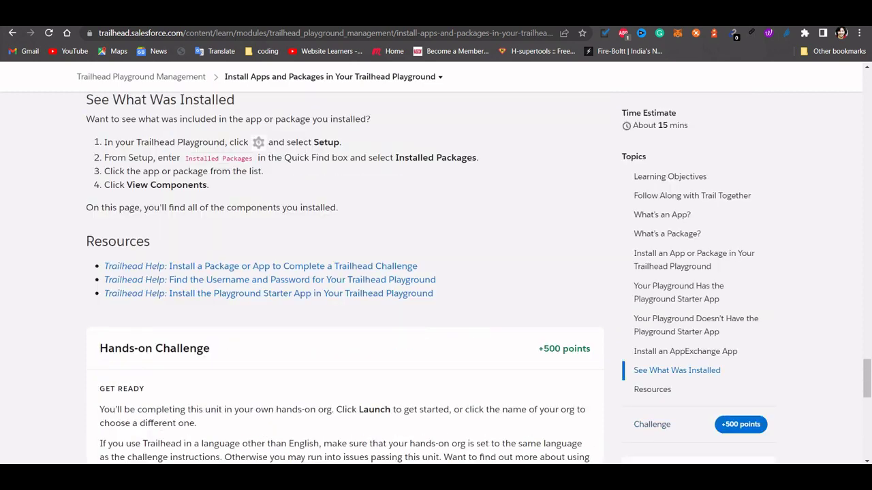
scroll(344, 273, "up", 5)
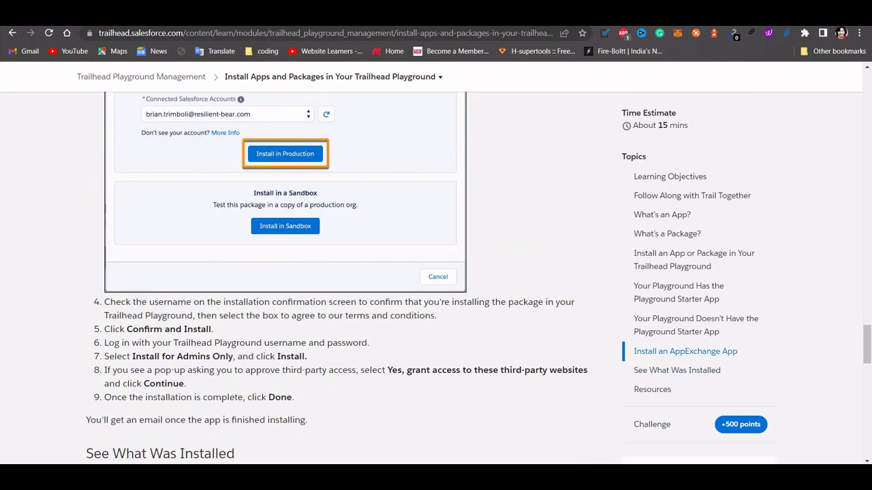
scroll(344, 272, "up", 5)
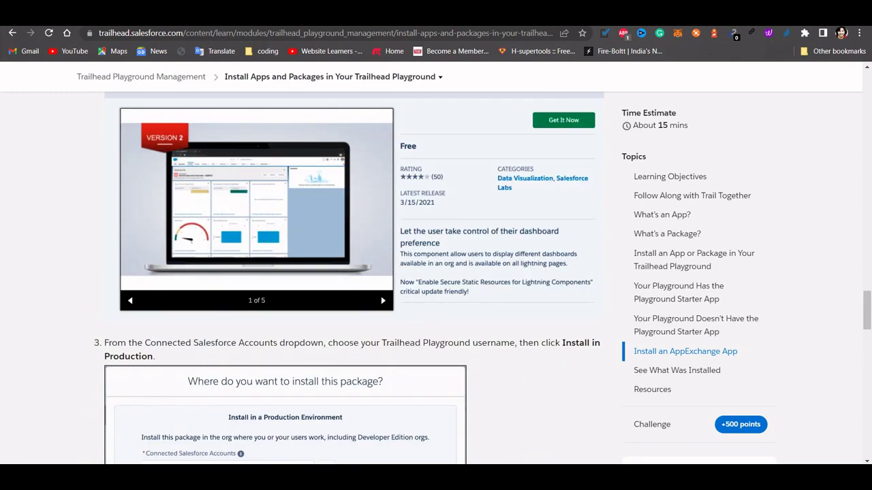
- Review the unit's instructions for installing packages and AppExchange apps, through to the Dashboard Pal hands-on challenge
scroll(345, 273, "up", 7)
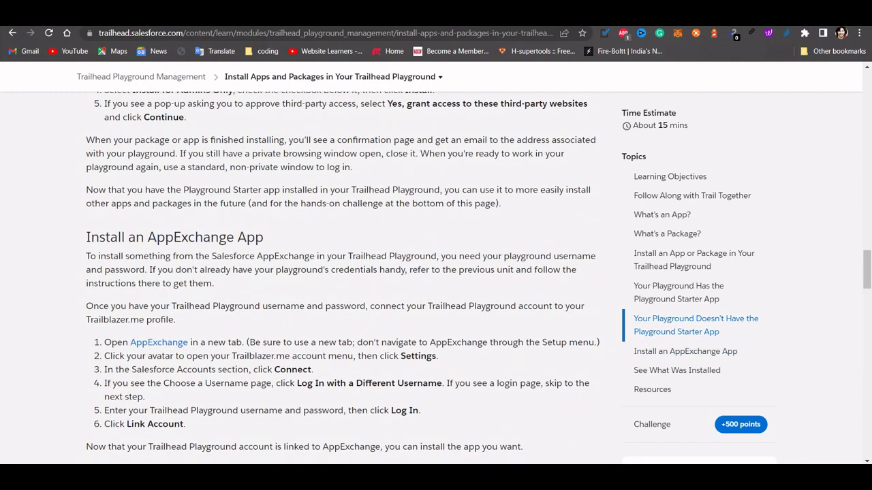
scroll(344, 272, "up", 2)
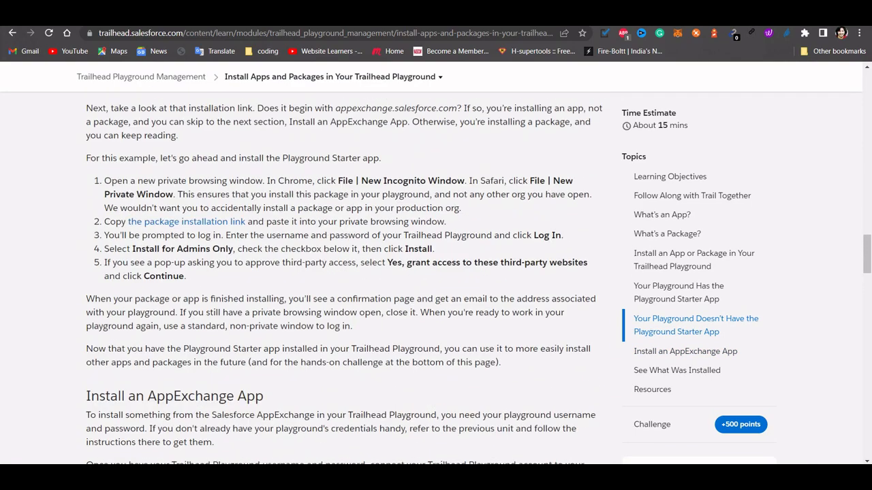
scroll(344, 272, "down", 5)
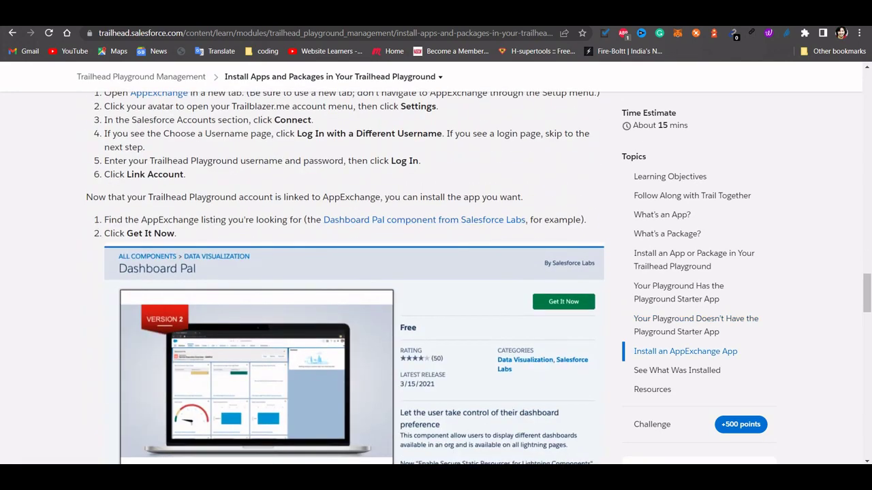
scroll(345, 273, "up", 1)
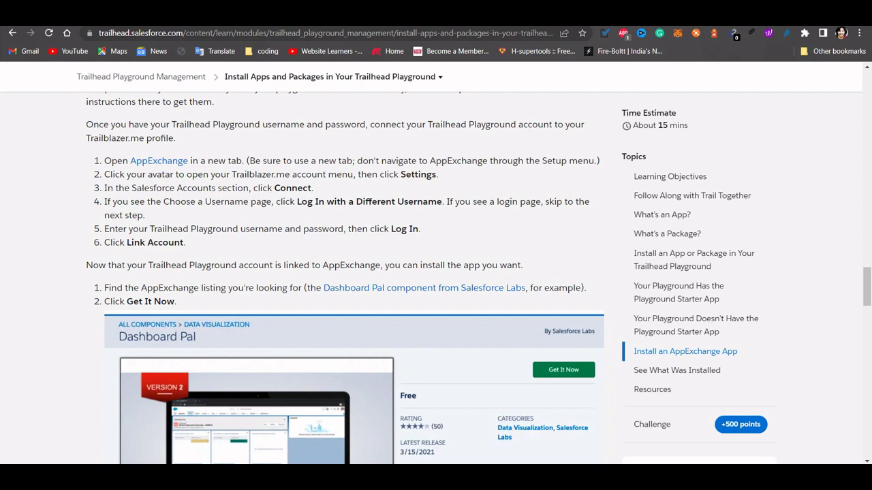
scroll(344, 273, "down", 4)
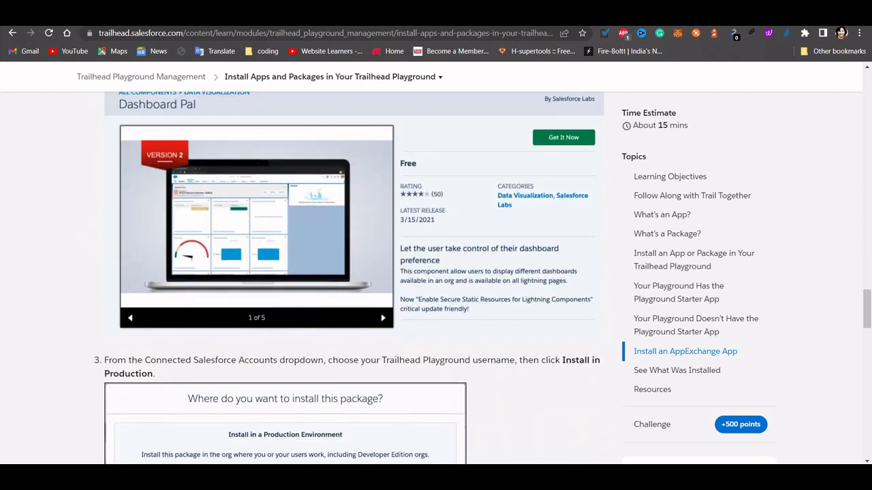
scroll(344, 272, "down", 2)
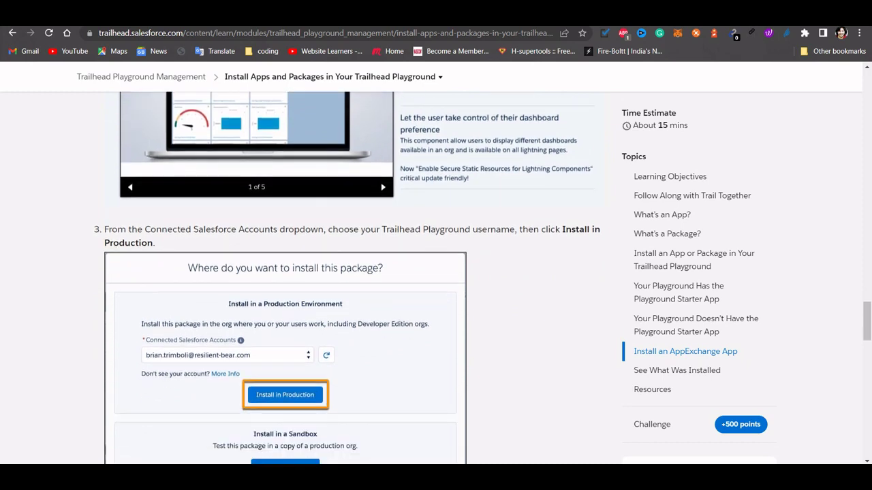
scroll(345, 272, "down", 5)
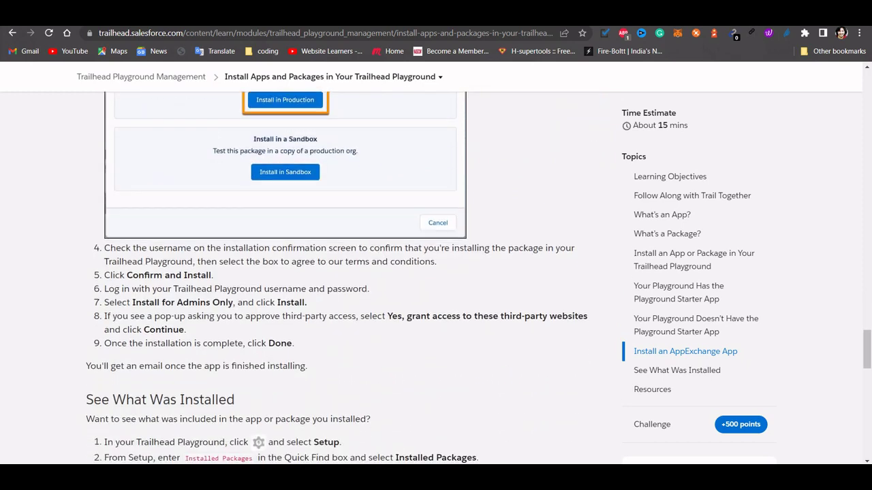
scroll(345, 272, "down", 4)
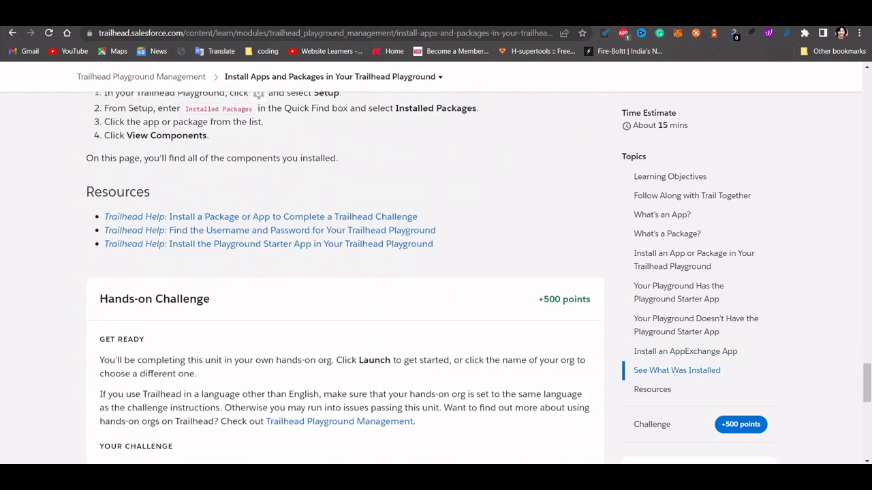
scroll(344, 272, "down", 5)
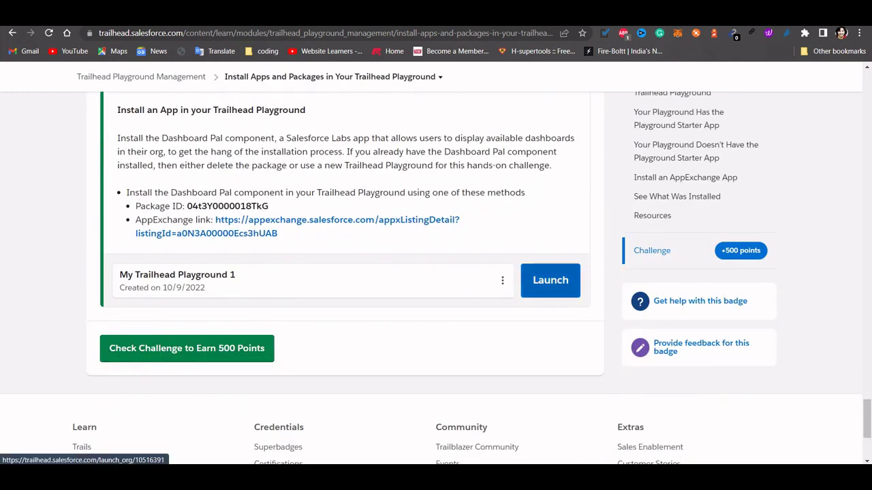
- Launch My Trailhead Playground 1 and open the Object Manager in Setup, dismissing the Learning Paths and Go Mobile prompts
left_click(550, 280)
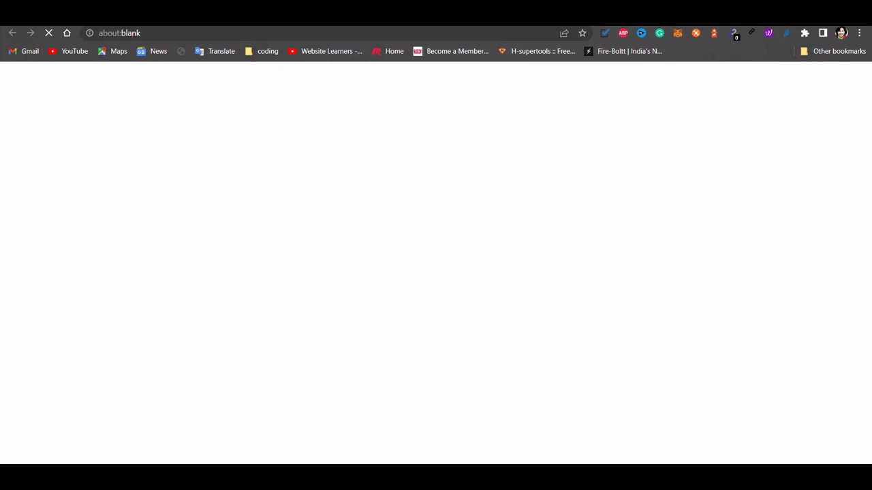
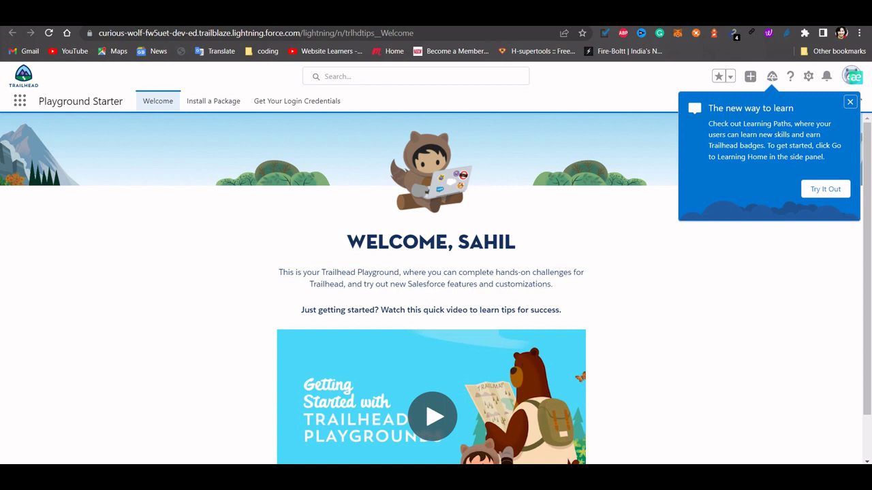
left_click(849, 101)
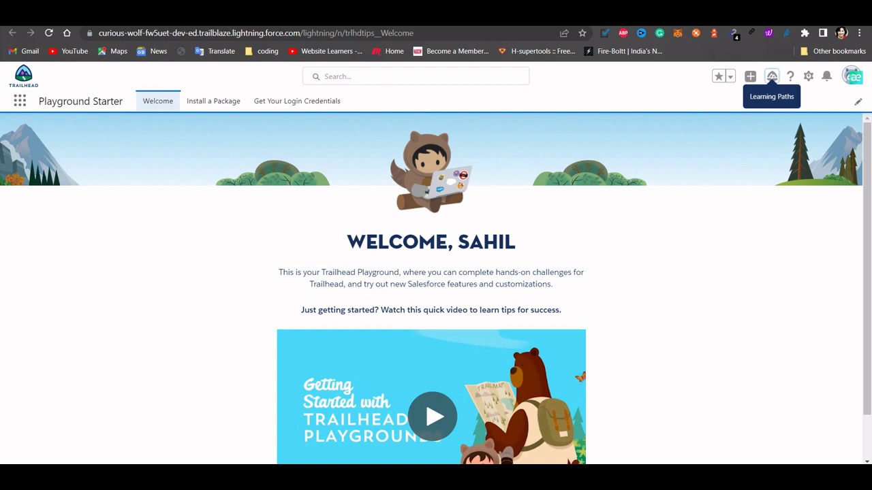
left_click(808, 76)
left_click(760, 109)
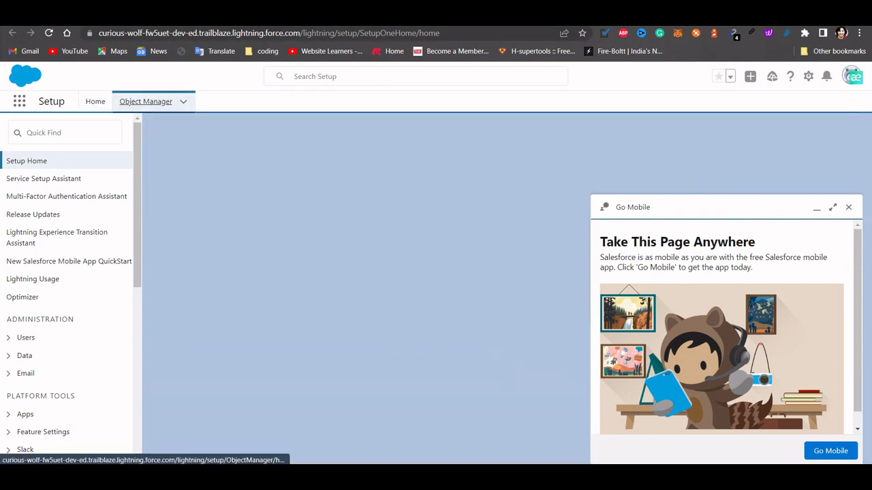
left_click(145, 101)
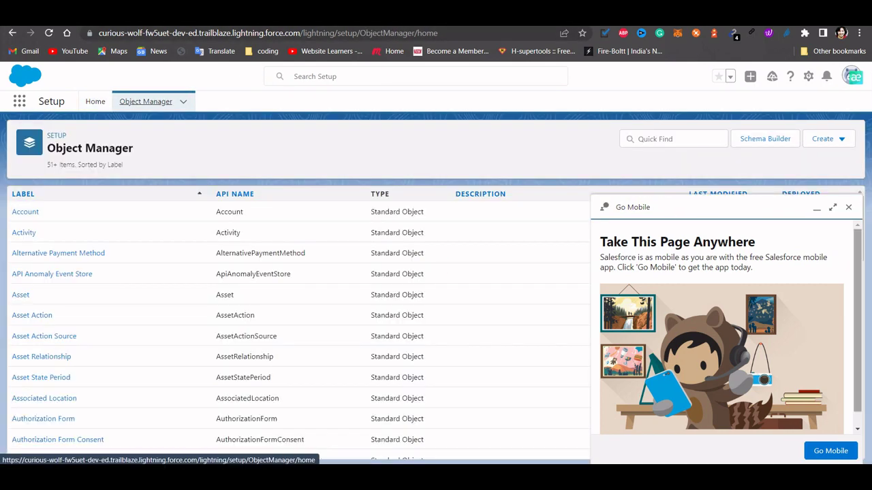
left_click(848, 207)
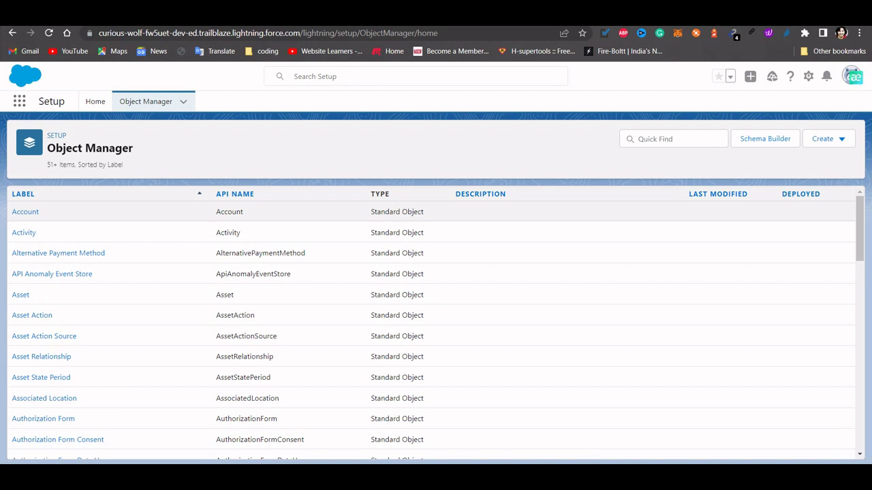
- Start a new custom object with the label "read" and the plural label "reads"
left_click(824, 138)
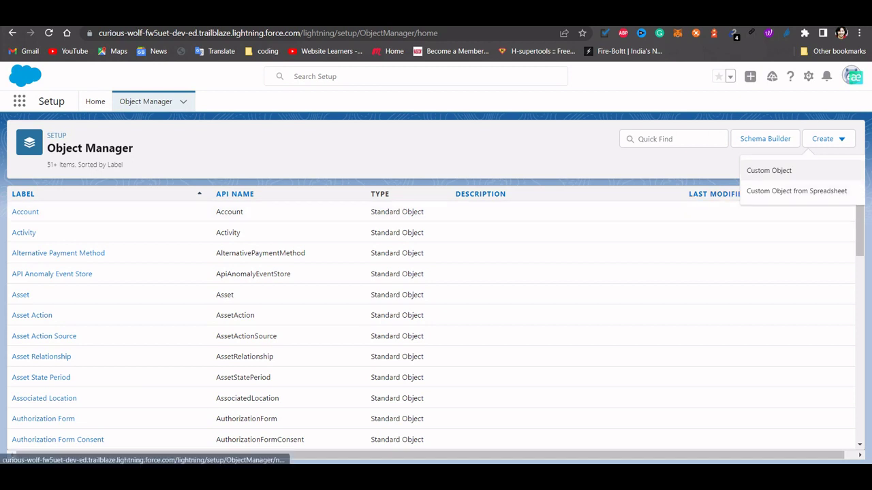
left_click(768, 170)
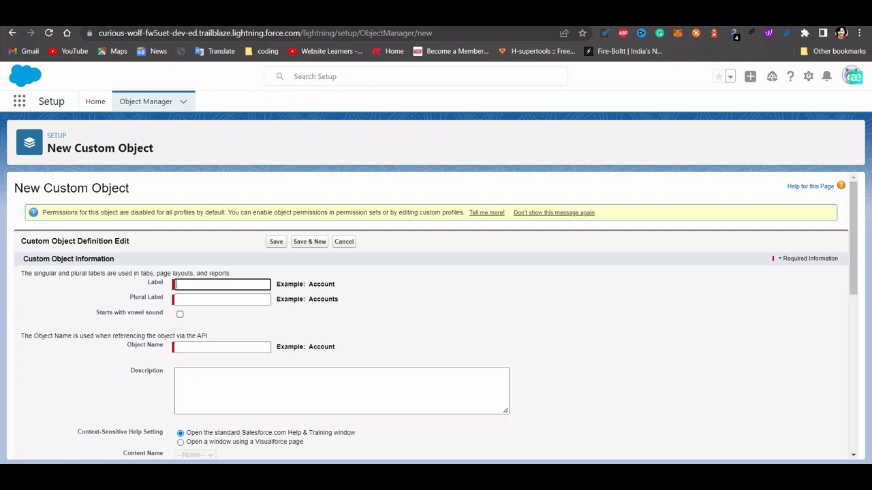
type("read")
key("Tab")
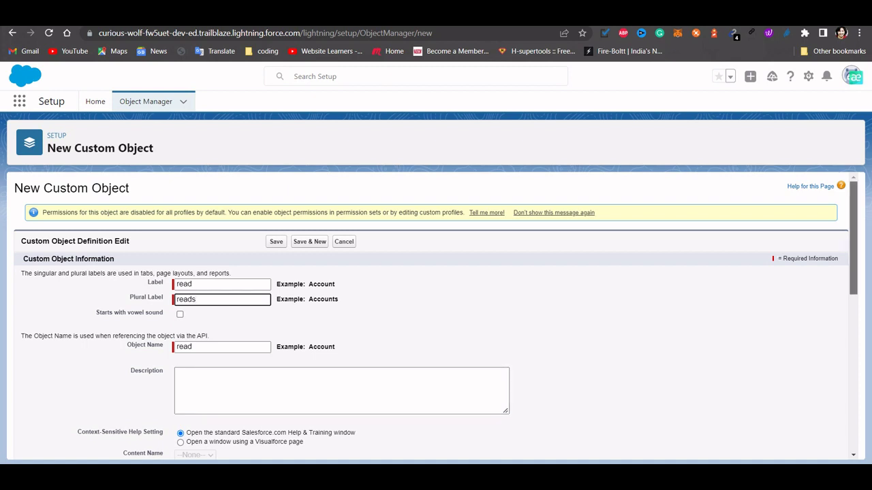
- Try Auto Number as the data type of the record name and switch it back to Text
scroll(436, 313, "down", 3)
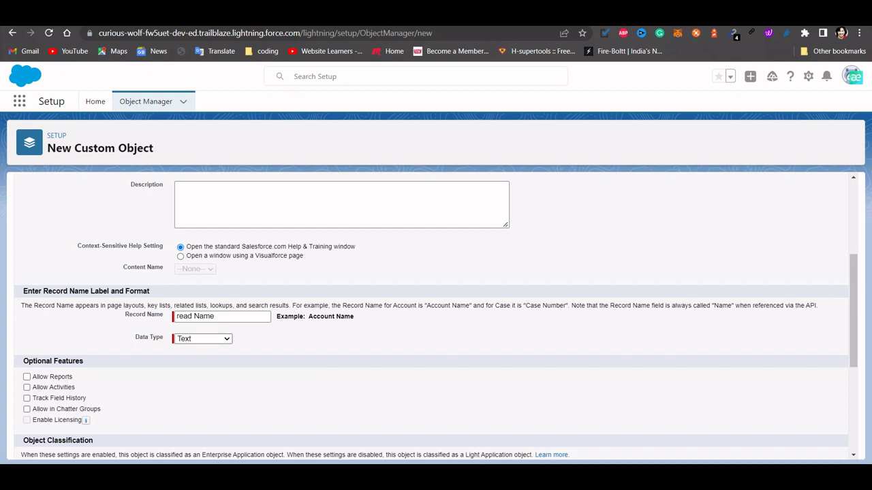
left_click(202, 339)
key("Down")
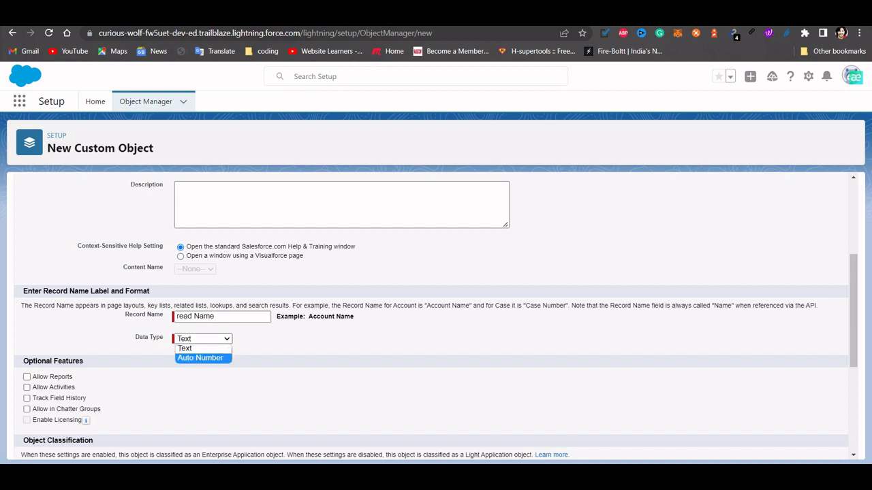
key("Return")
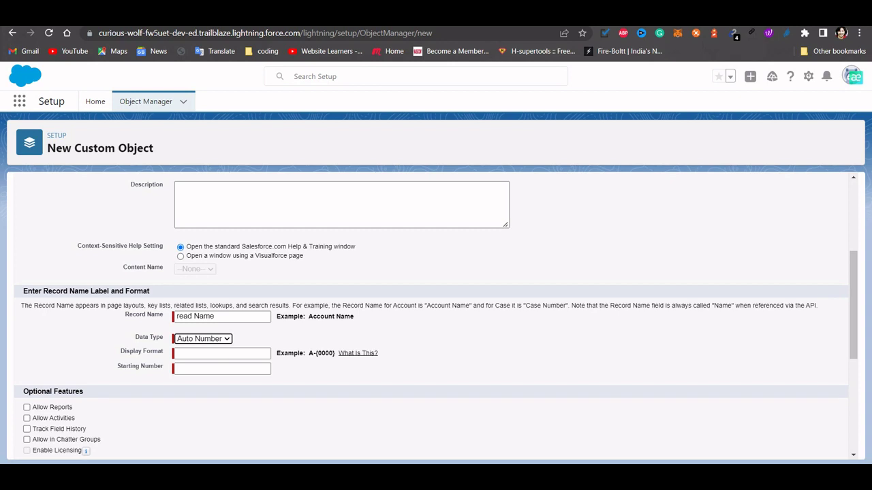
key("alt+Down")
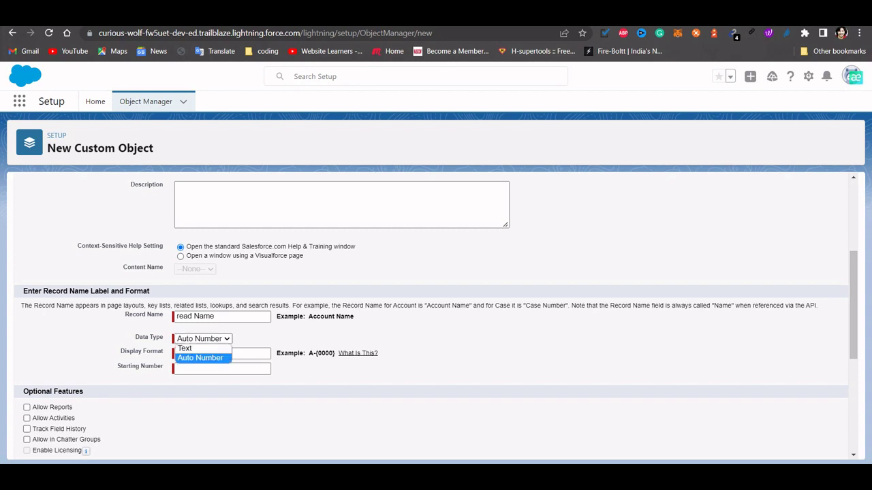
key("Up")
key("Return")
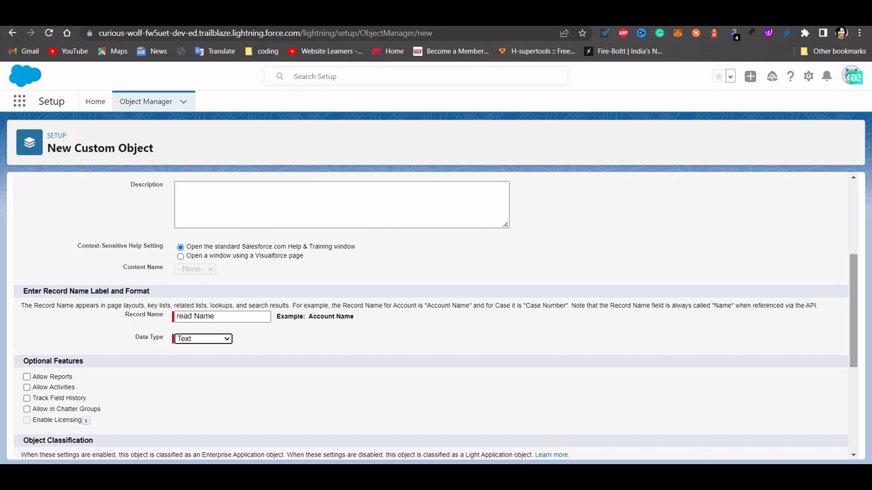
- Enable launching the New Custom Tab Wizard after saving, and save the custom object
scroll(435, 316, "down", 3)
scroll(436, 316, "up", 5)
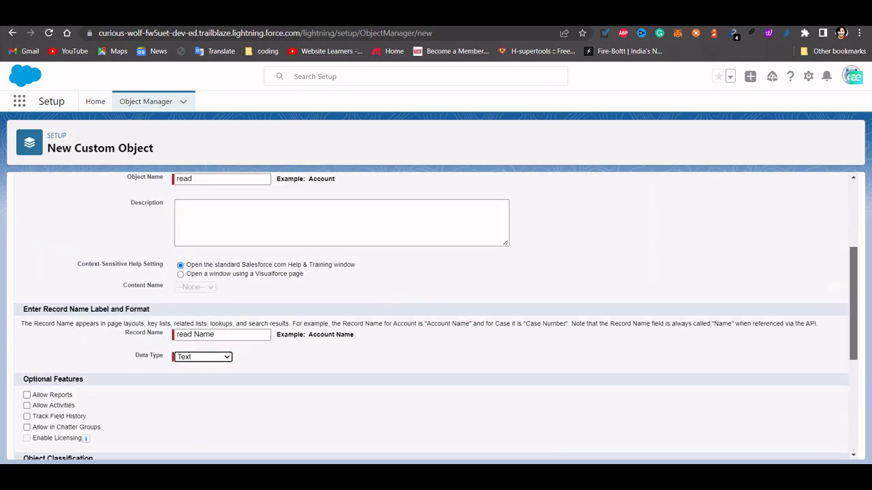
scroll(435, 316, "down", 5)
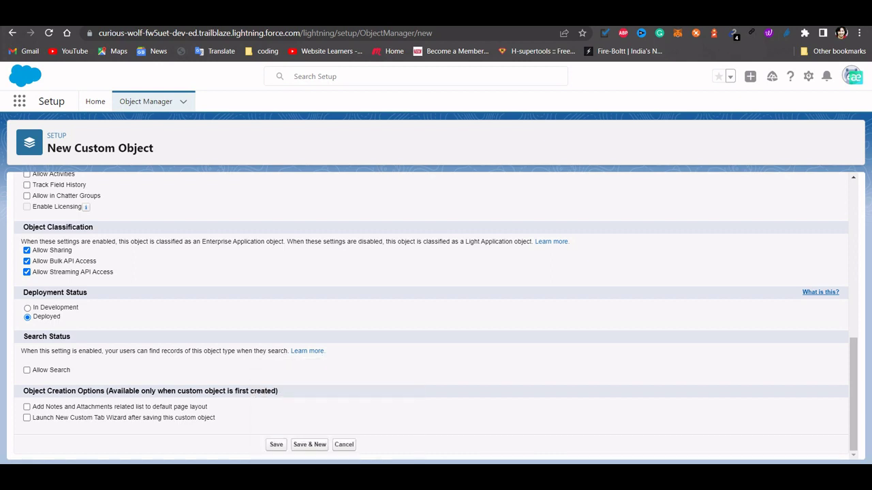
left_click(26, 417)
left_click(276, 444)
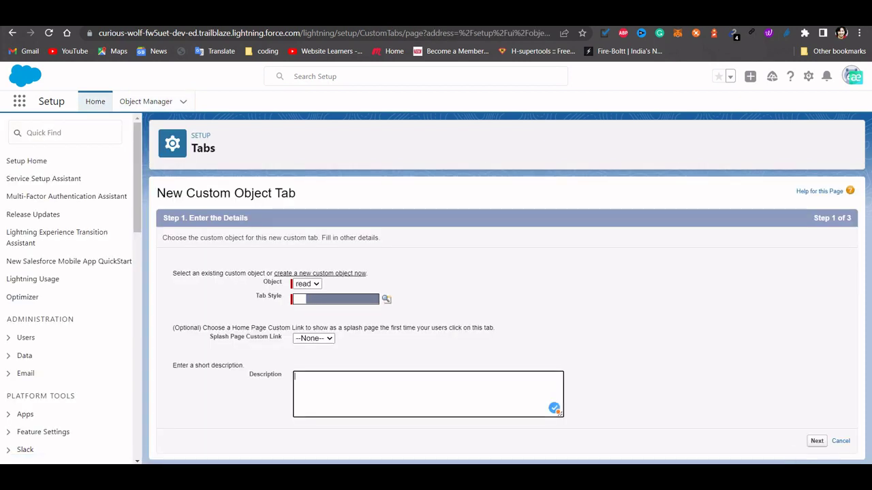
- Choose the Pencil tab style for the read object's tab and continue to the profile settings
left_click(385, 298)
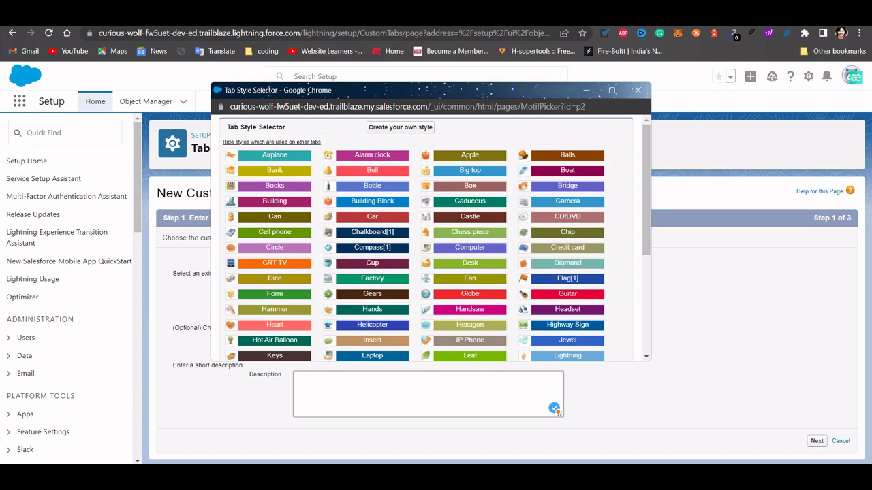
scroll(432, 239, "down", 5)
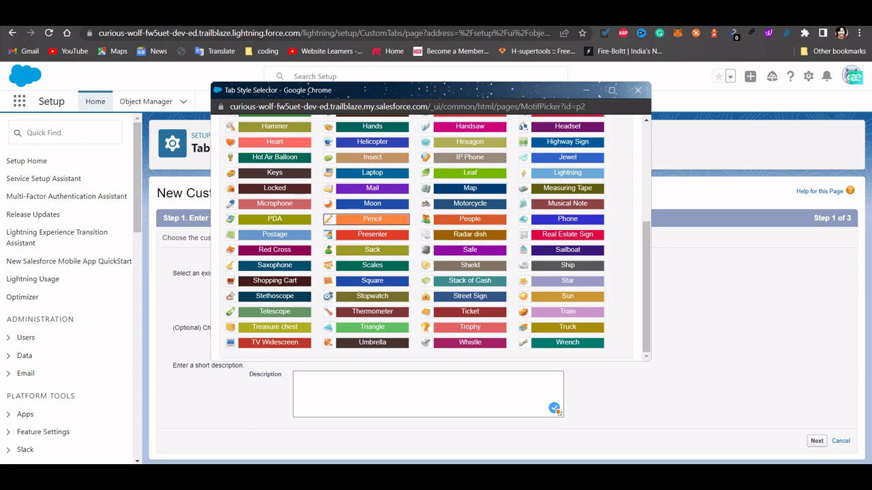
left_click(372, 218)
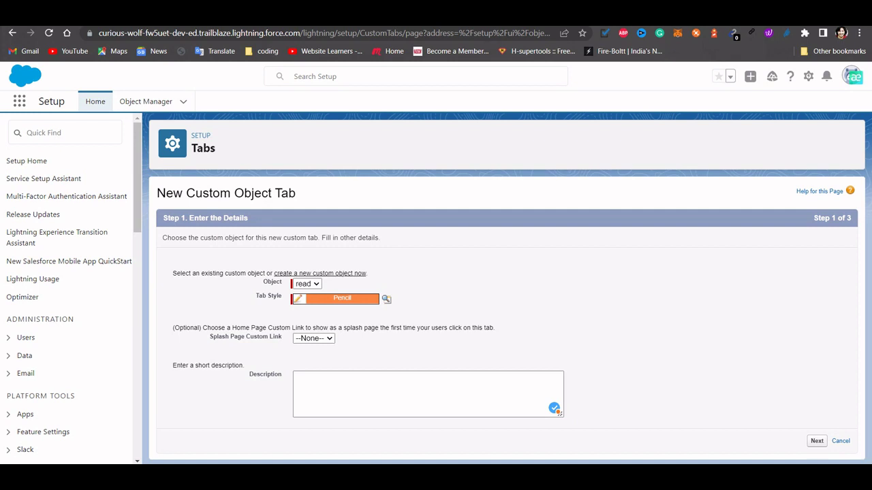
left_click(817, 440)
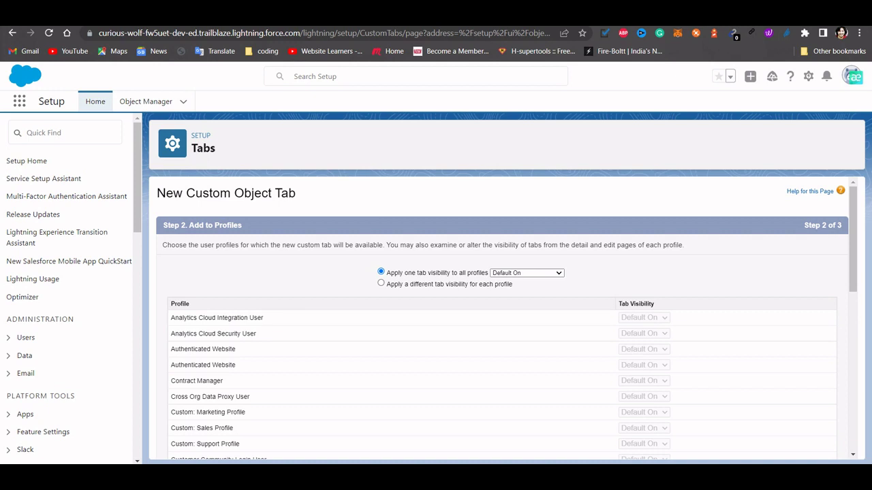
- Accept Default On visibility for all profiles, include the tab in all custom apps, and save it
scroll(500, 320, "down", 4)
scroll(500, 320, "down", 3)
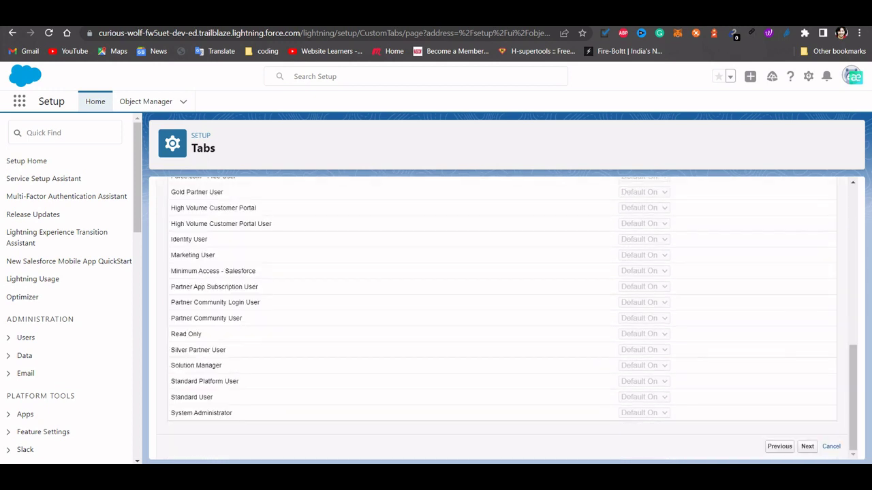
left_click(807, 446)
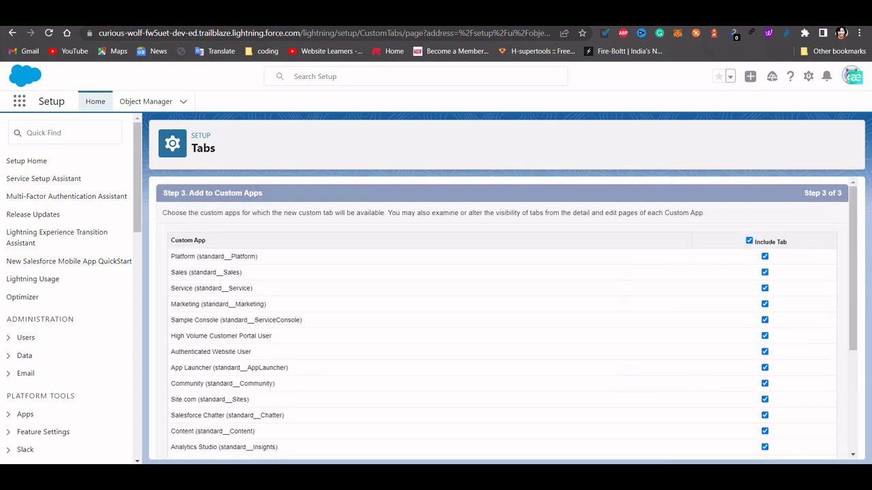
scroll(501, 320, "down", 3)
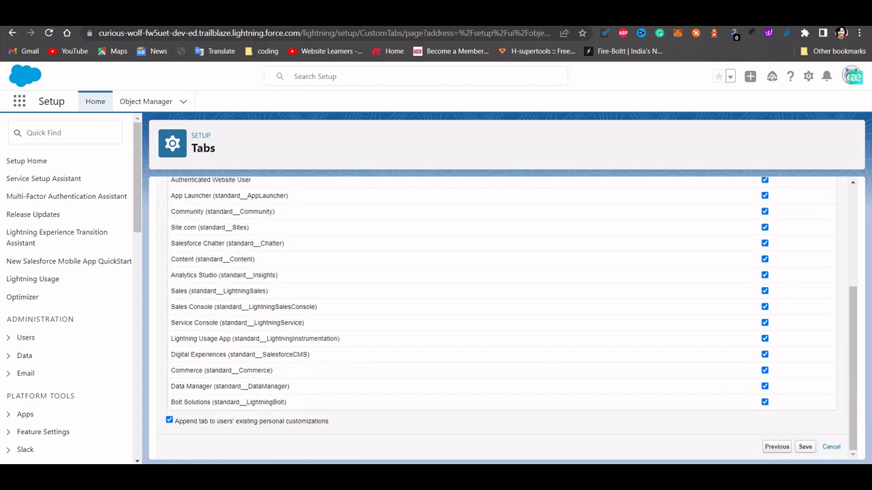
left_click(805, 447)
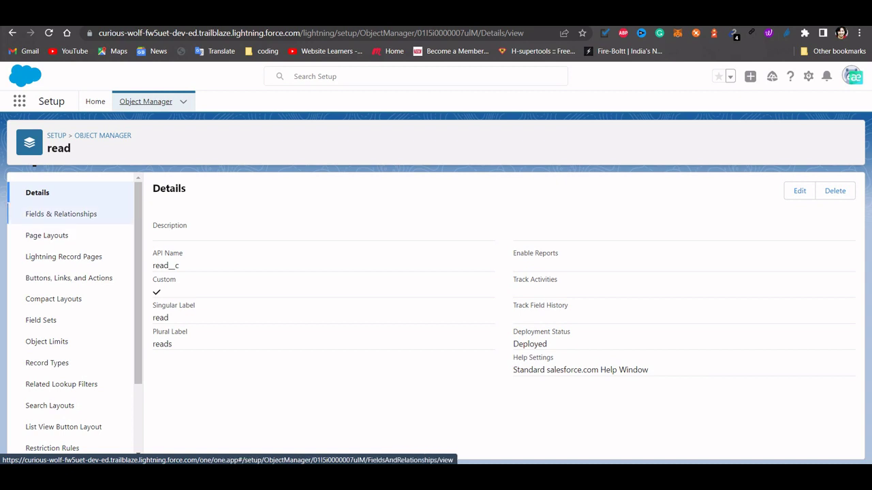
- Start a new custom field for the read object and examine the available data types
left_click(61, 214)
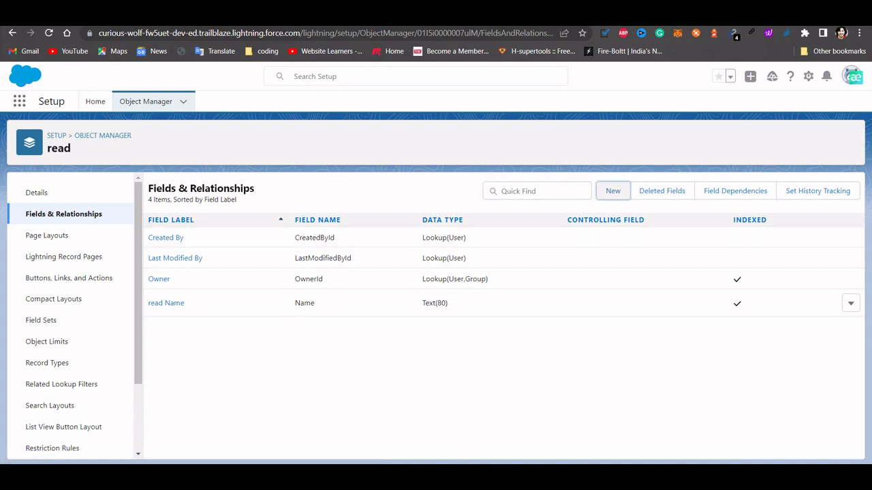
left_click(613, 191)
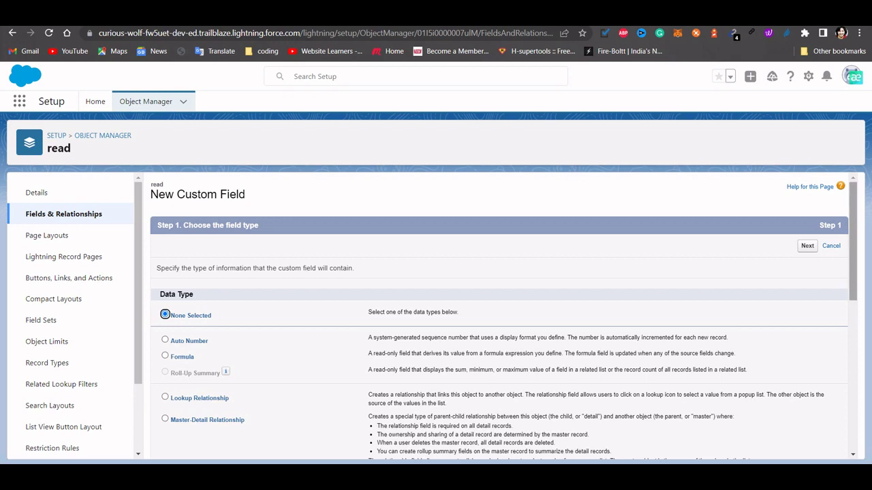
scroll(501, 313, "down", 2)
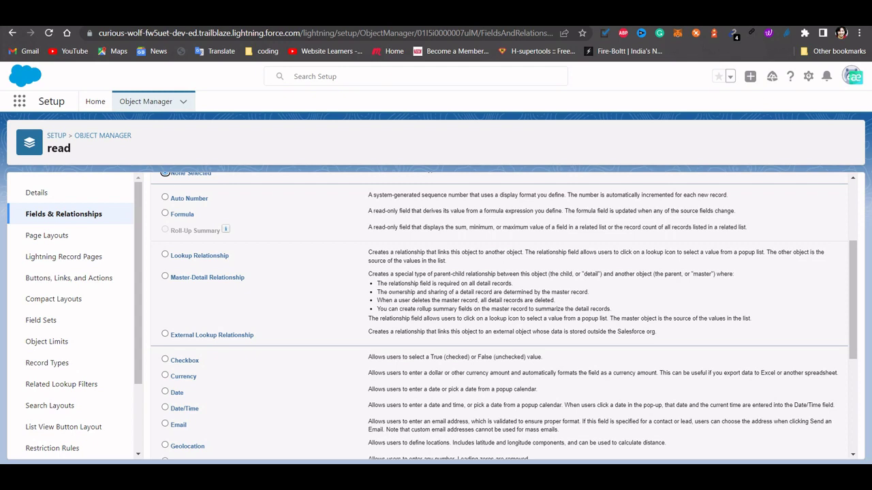
scroll(500, 313, "down", 3)
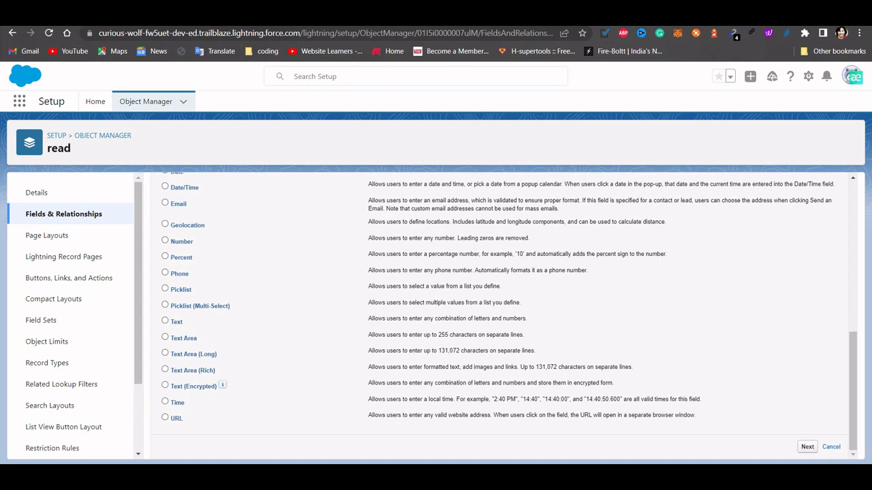
scroll(501, 313, "up", 3)
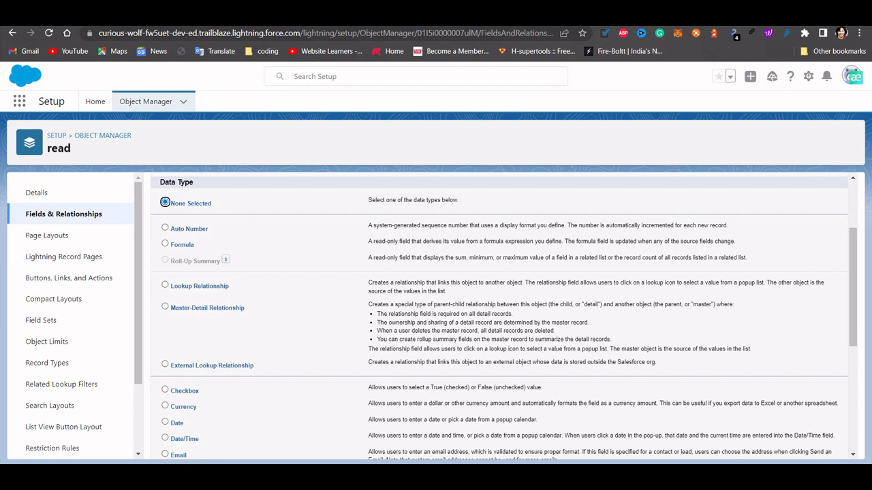
scroll(500, 313, "down", 3)
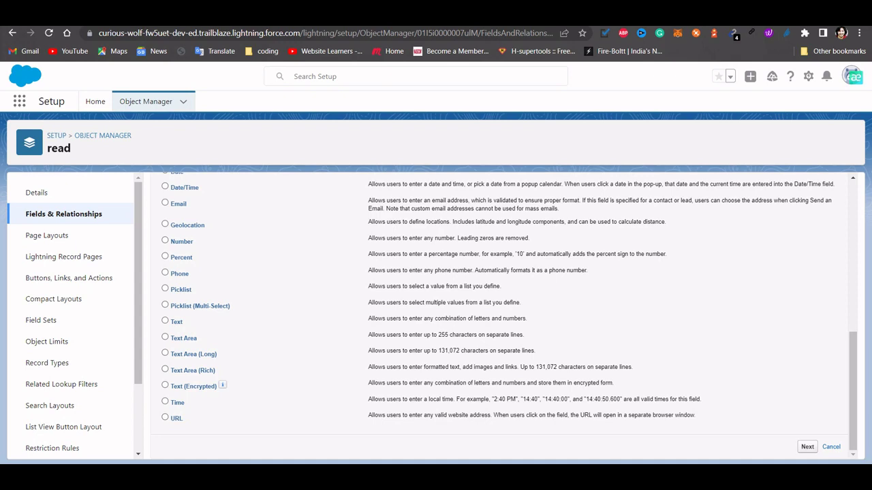
scroll(501, 313, "up", 4)
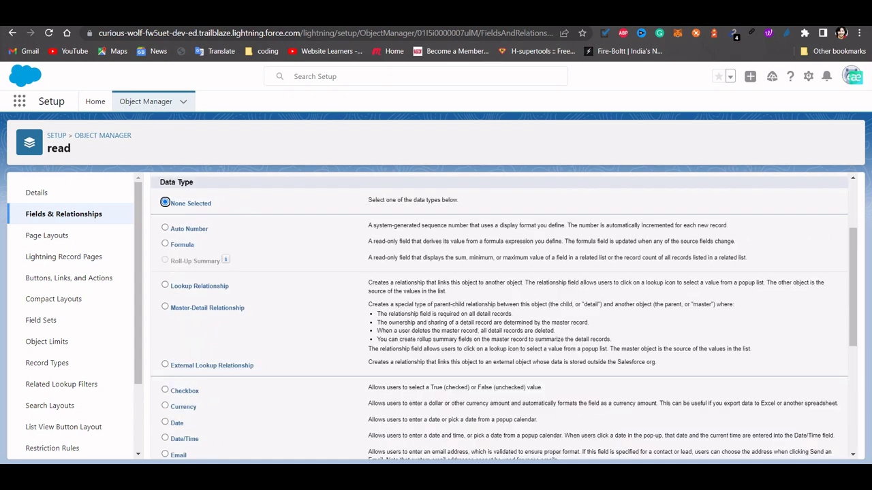
- Choose Formula as the new field's data type and continue to the output type settings
left_click(165, 243)
scroll(501, 313, "down", 4)
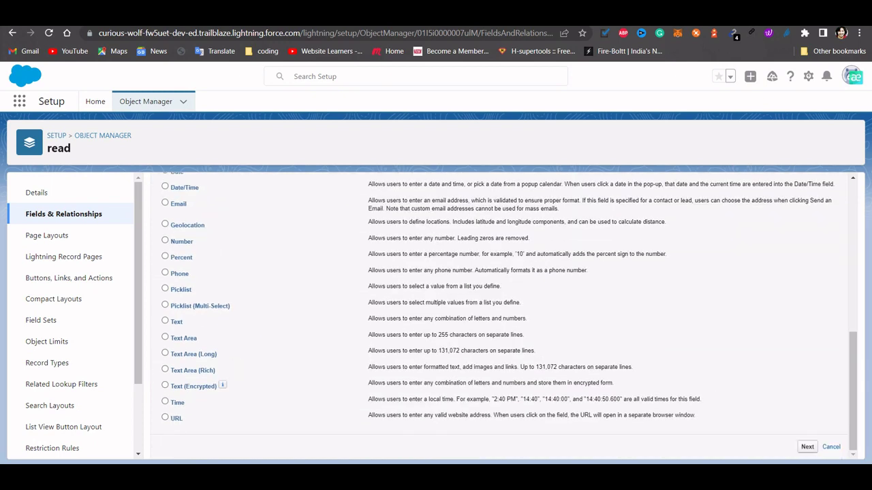
left_click(807, 447)
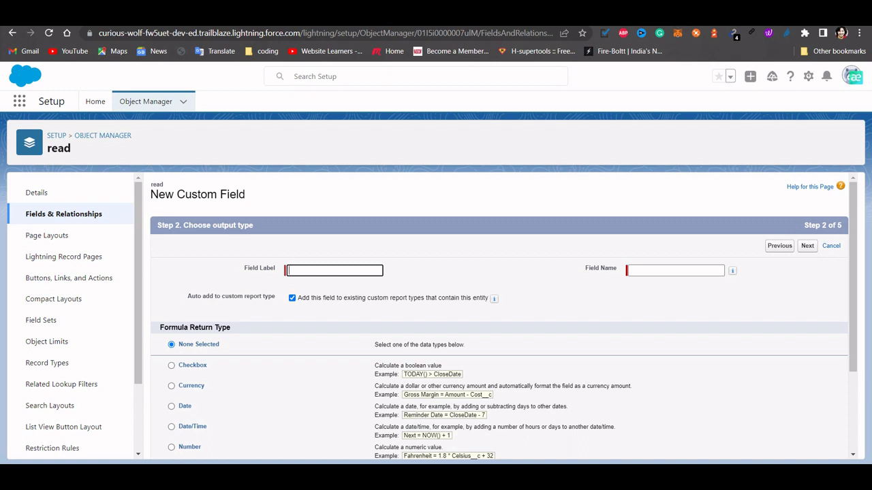
- Label the formula field "property", keep the matching field name, and choose Text as its return type
type("property")
key("Tab")
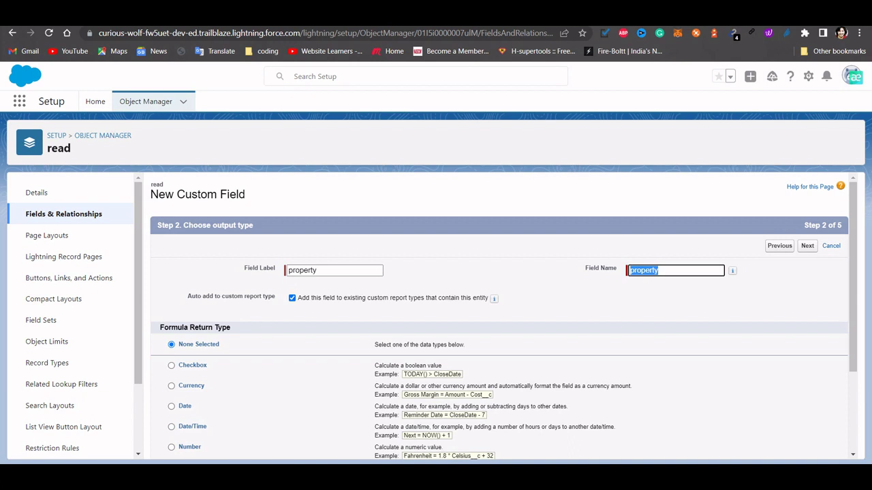
key("Tab")
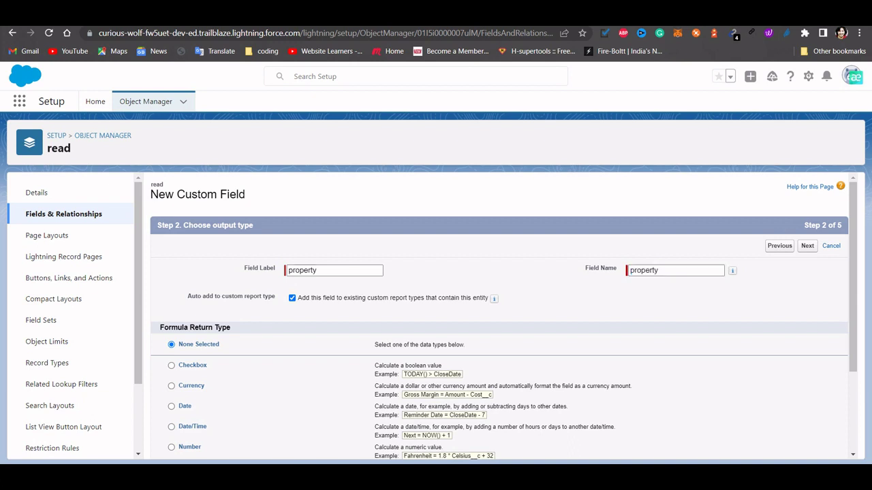
scroll(499, 320, "down", 3)
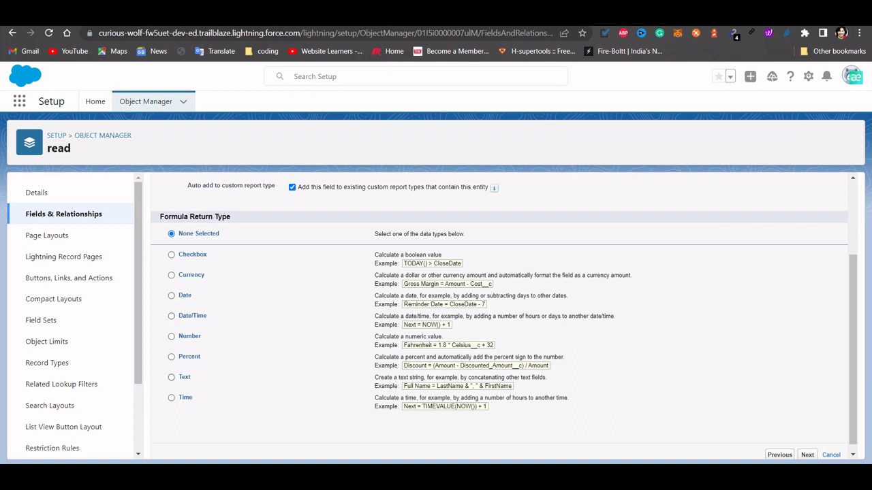
left_click(171, 376)
scroll(503, 317, "down", 1)
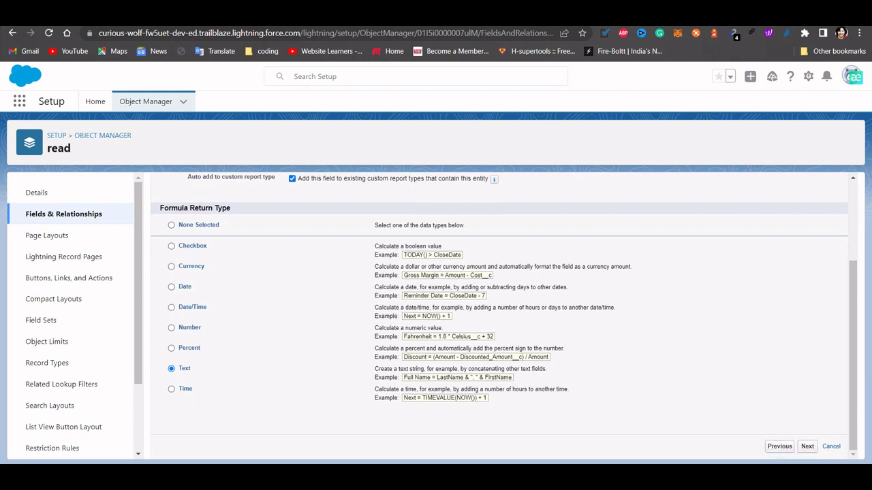
scroll(503, 316, "up", 3)
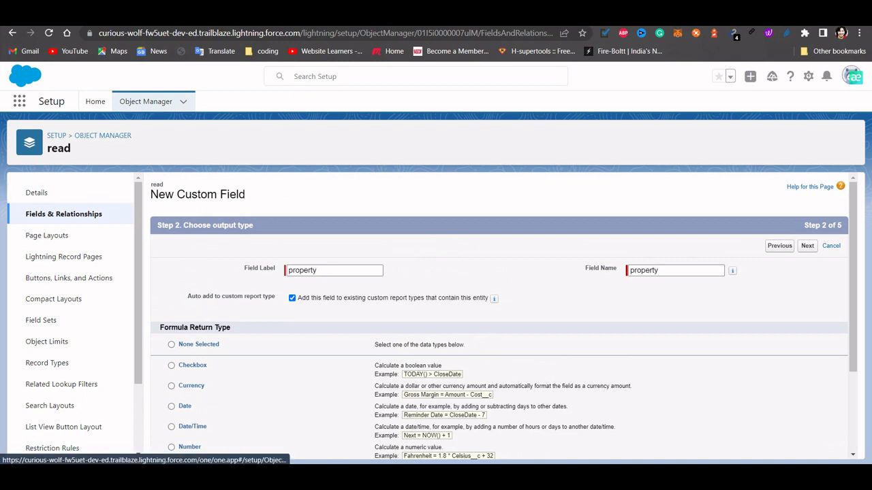
- Open read Layout from the object's page layouts and examine its available elements and sections
left_click(46, 235)
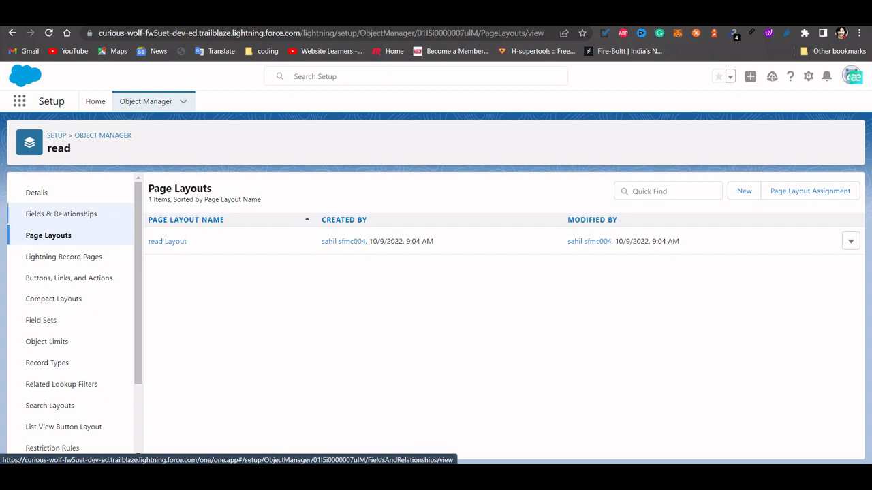
left_click(60, 214)
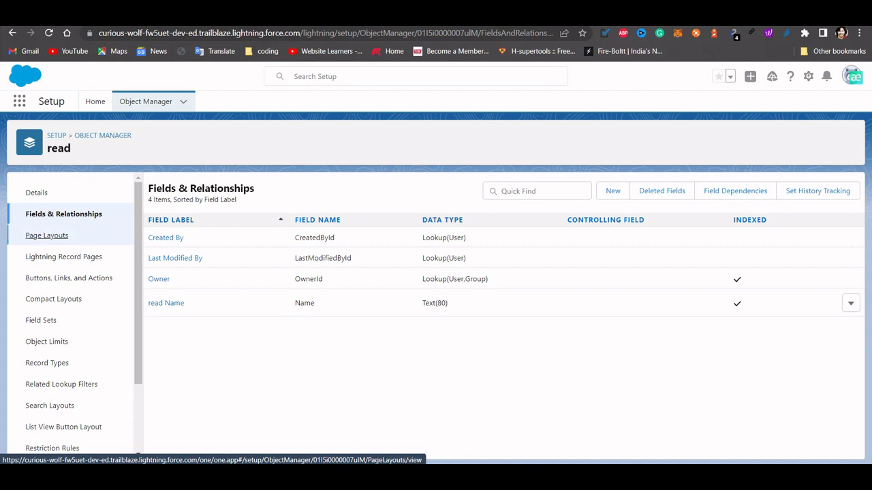
left_click(46, 235)
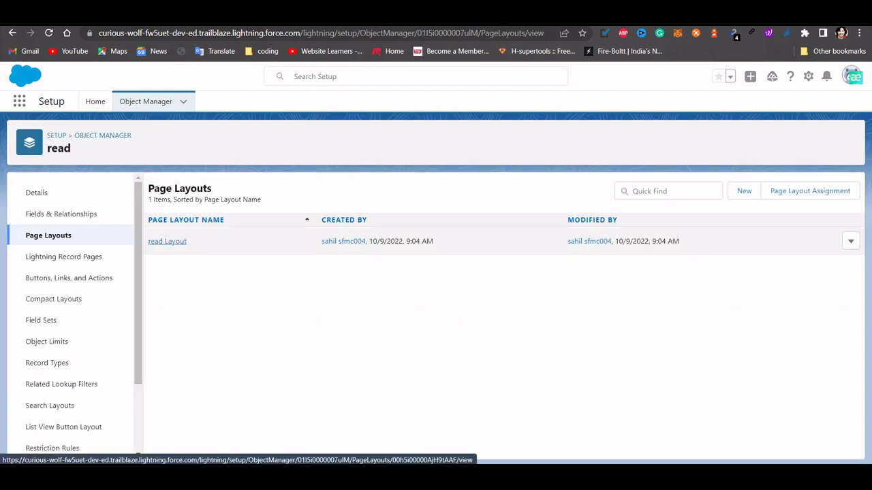
left_click(166, 242)
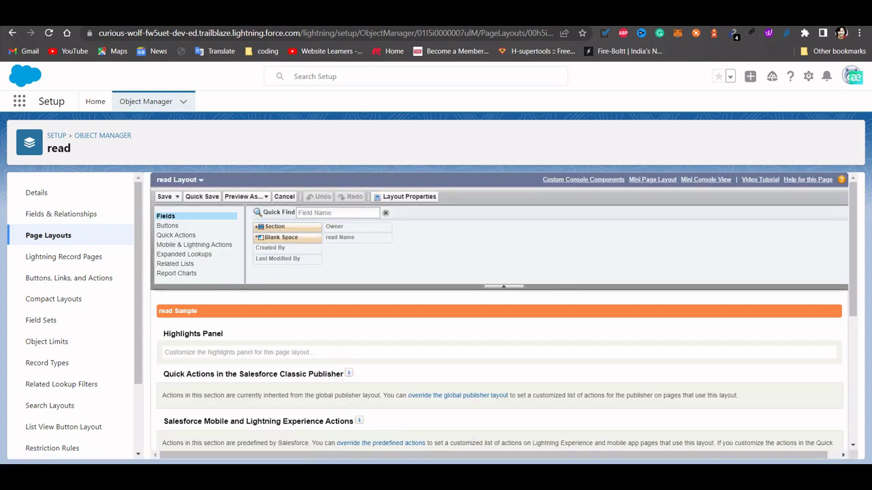
scroll(497, 361, "down", 10)
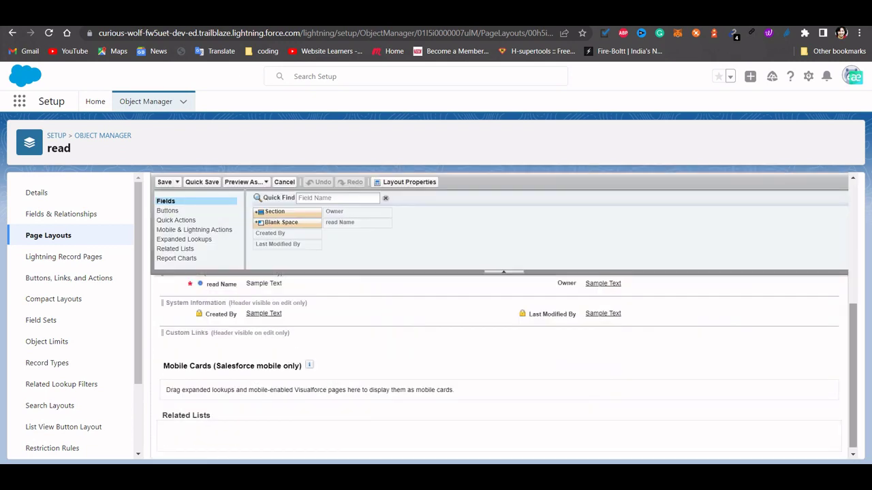
scroll(497, 361, "up", 10)
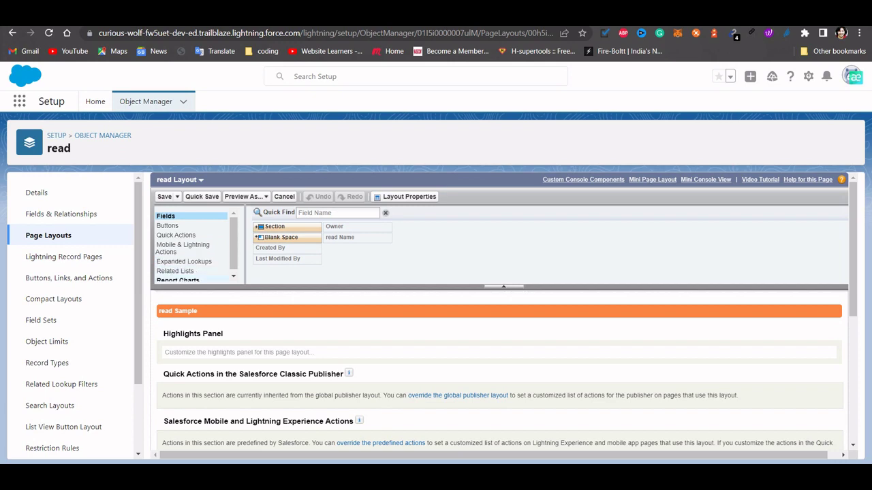
scroll(191, 245, "down", 1)
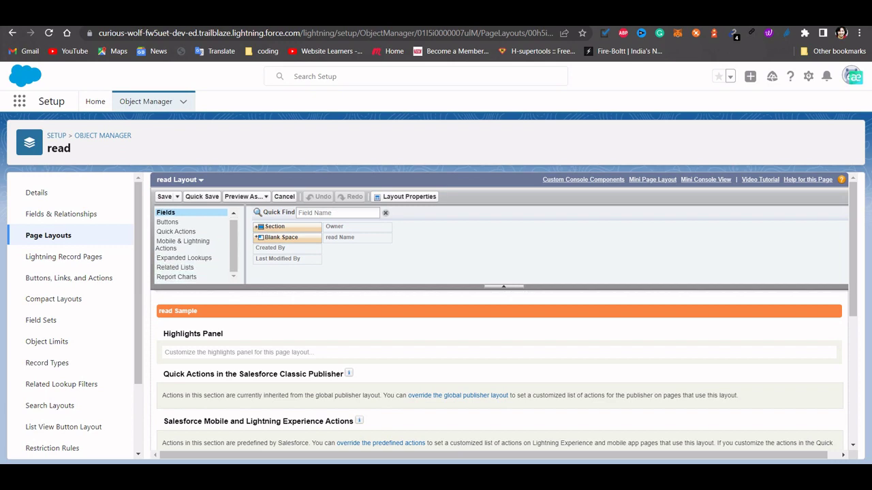
scroll(497, 368, "down", 10)
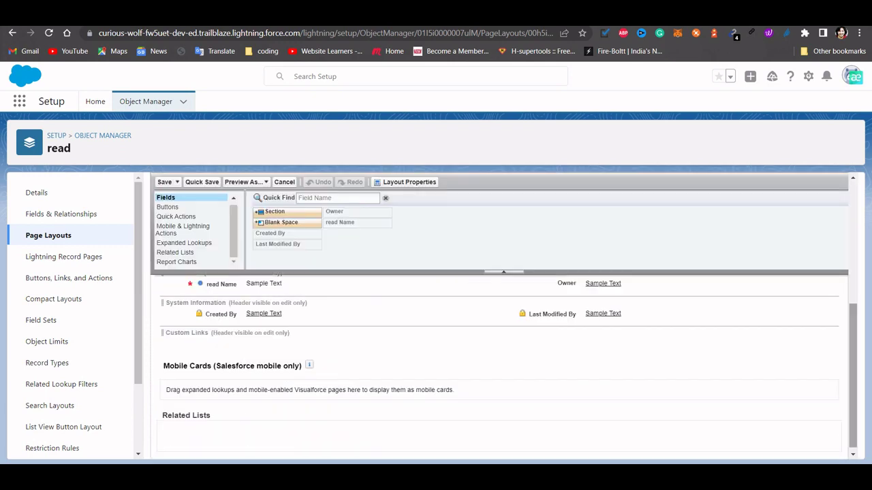
scroll(497, 368, "up", 10)
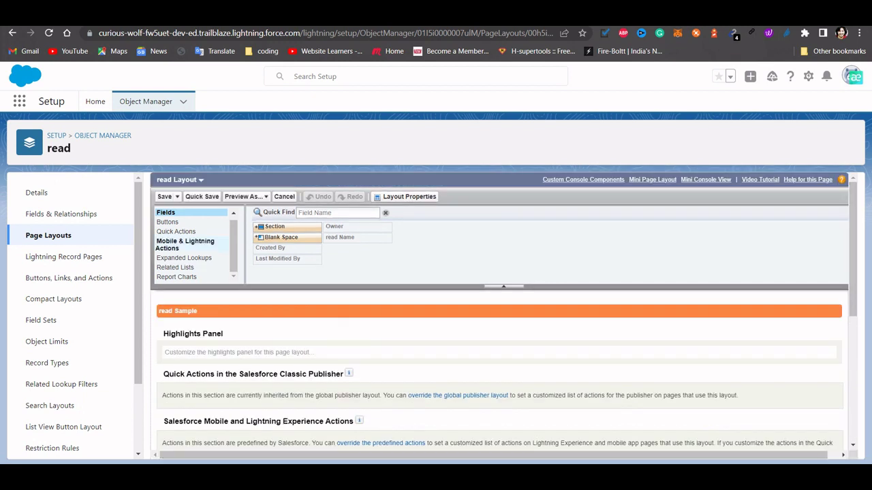
- View the read object's Lightning record pages, followed by its buttons, links, and actions
left_click(64, 257)
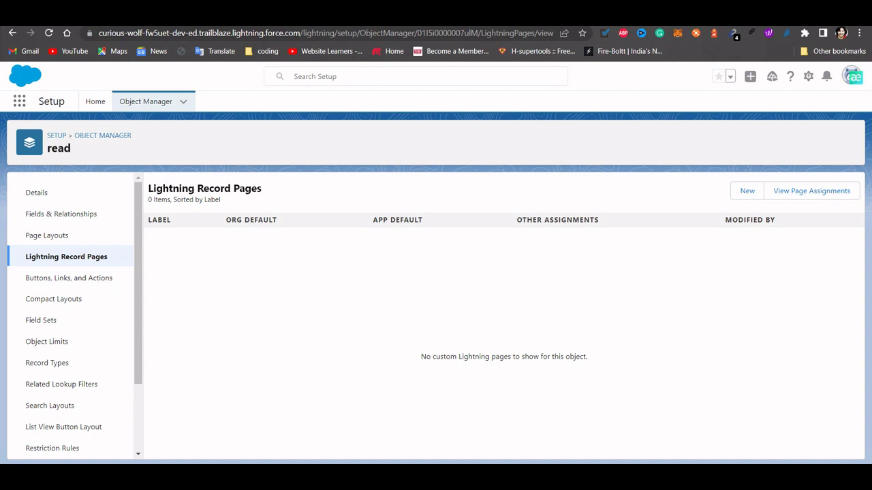
left_click(69, 278)
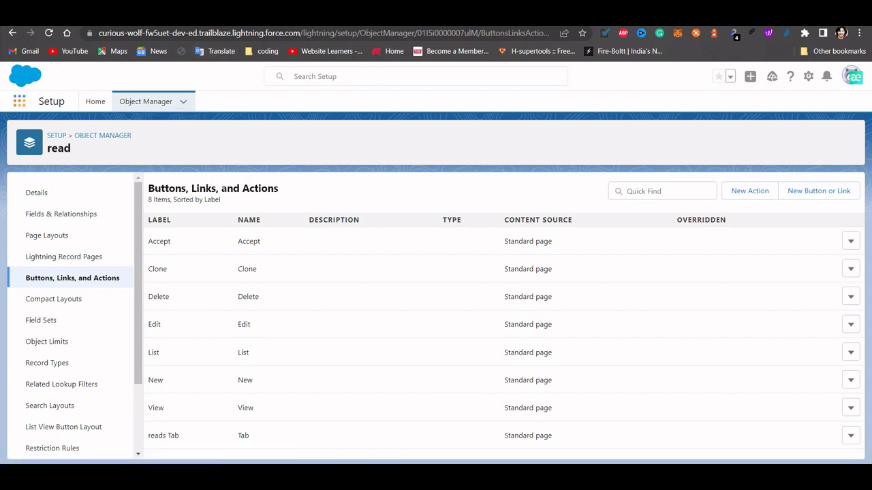
- Open the Accounts list from the App Launcher's full list of items
left_click(19, 101)
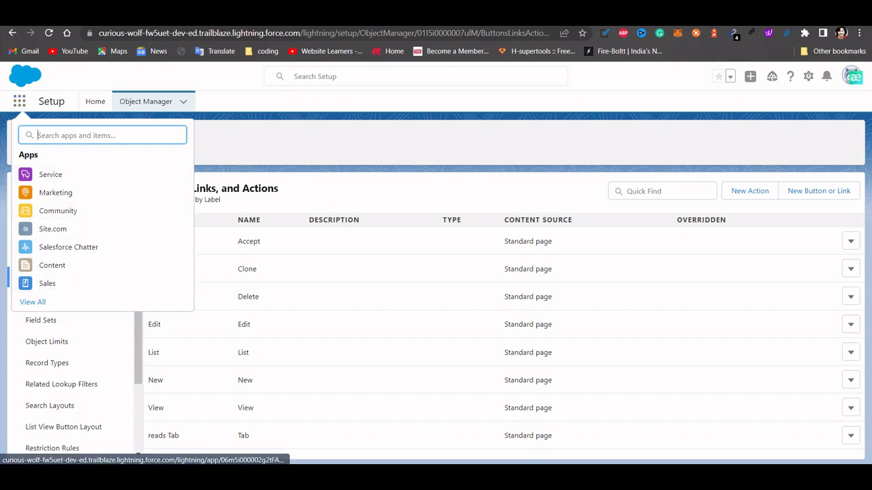
left_click(32, 301)
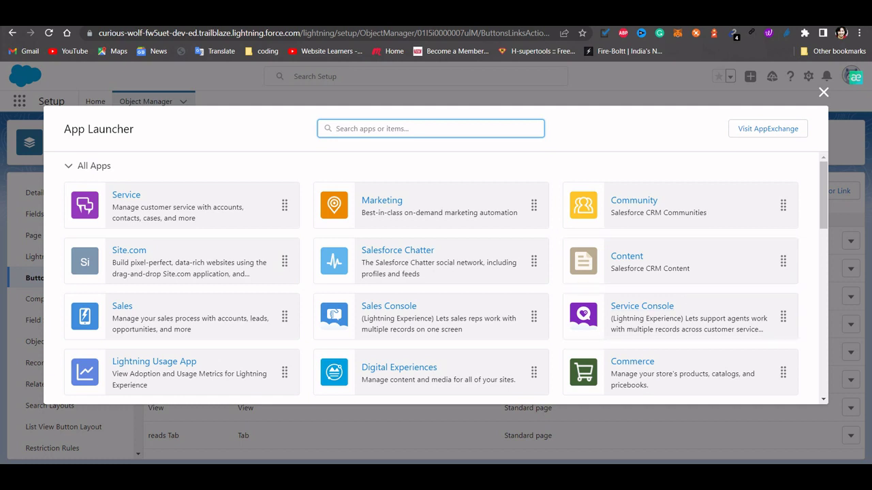
scroll(446, 279, "down", 3)
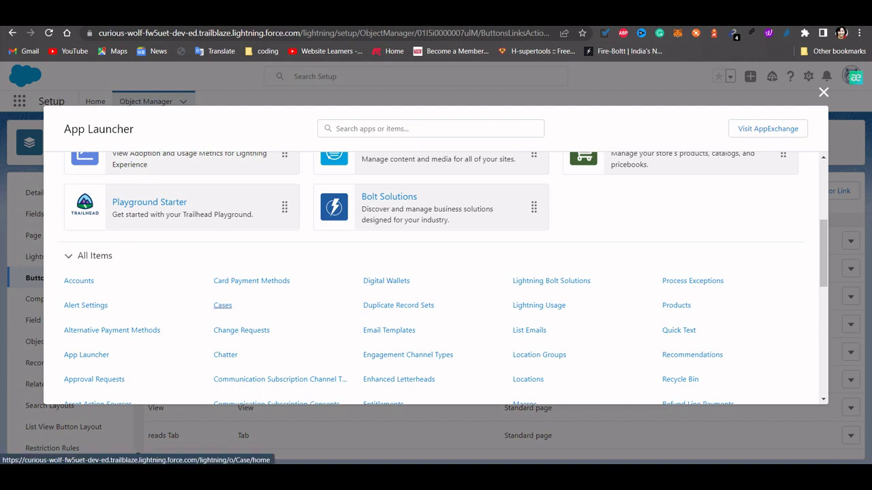
left_click(79, 281)
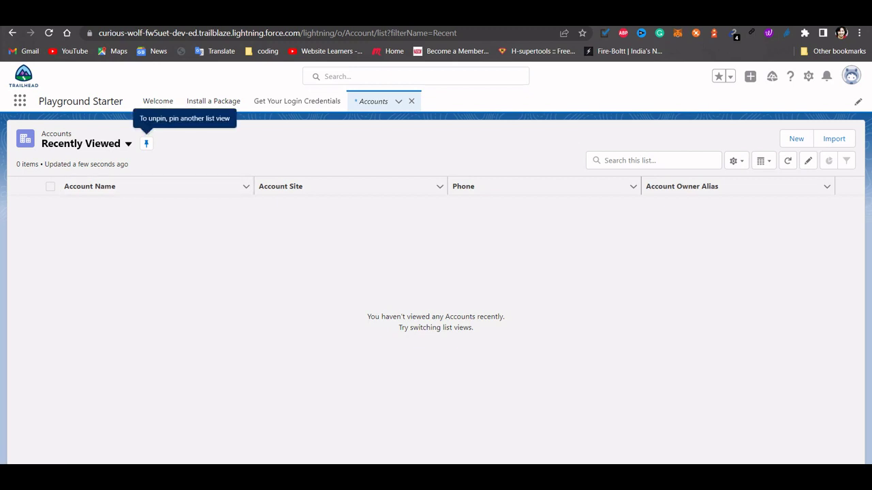
- Open a new account form and examine its rating options and its account, address, additional, and description fields
left_click(796, 139)
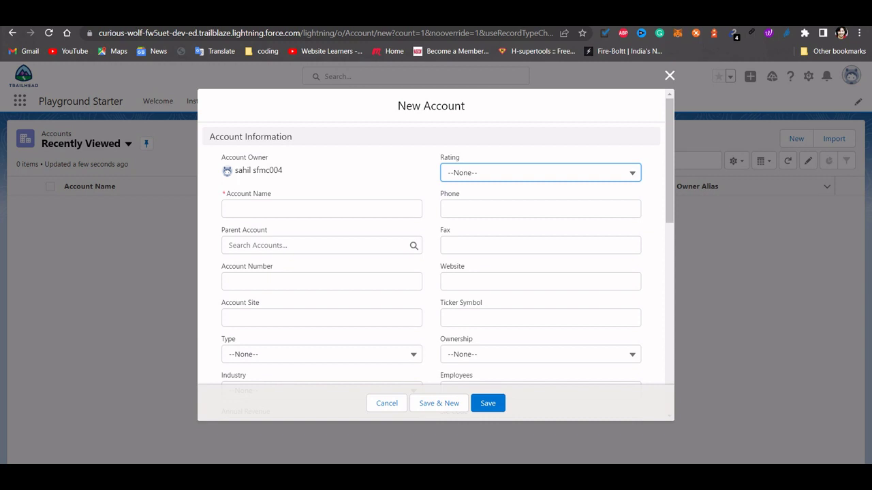
key("Down")
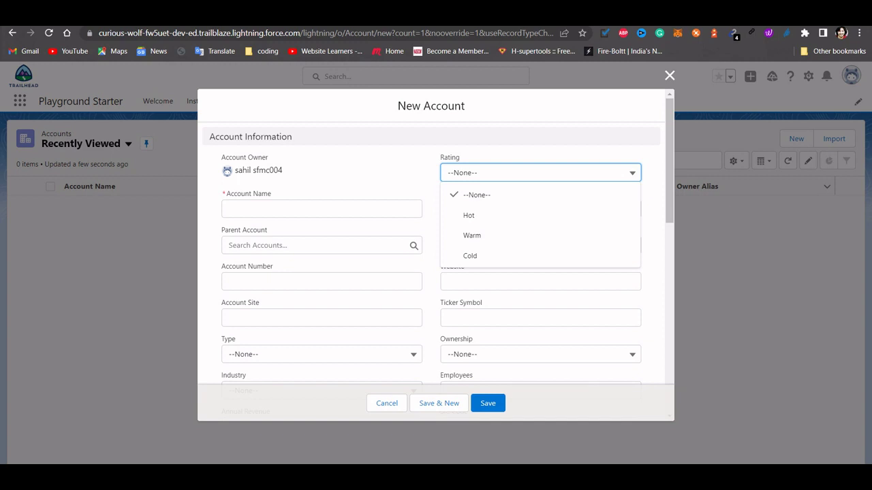
key("Escape")
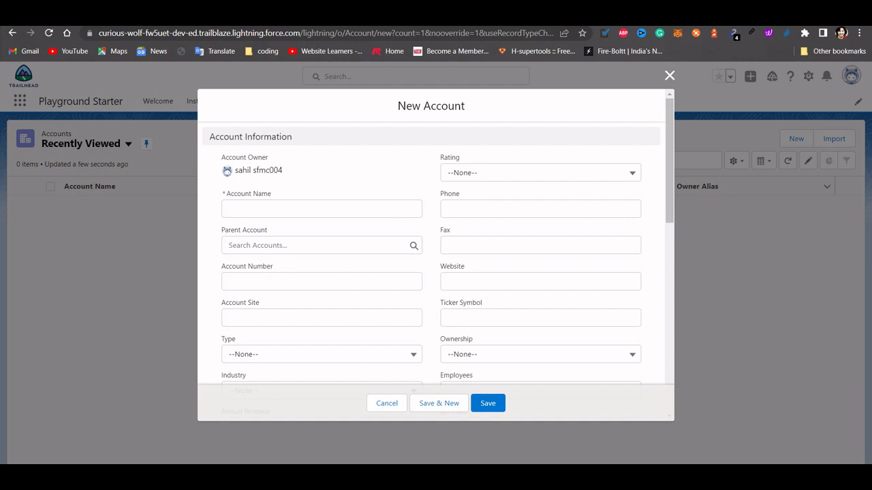
scroll(436, 259, "down", 4)
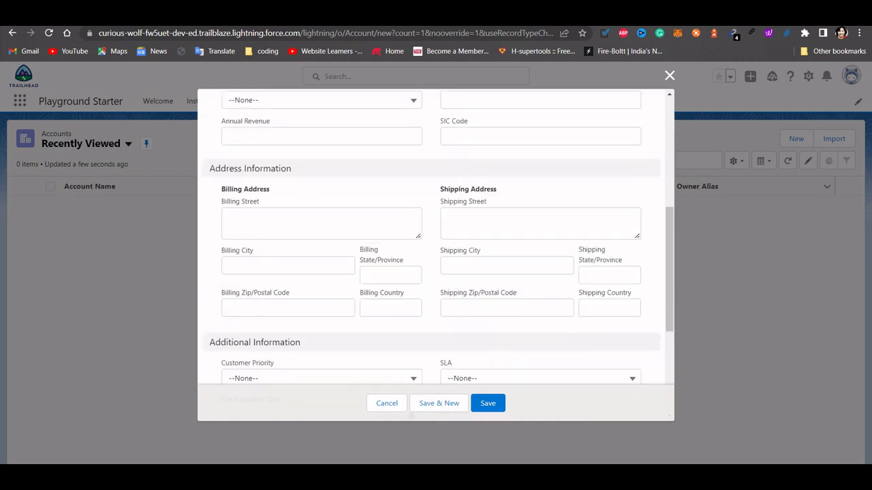
scroll(436, 259, "down", 3)
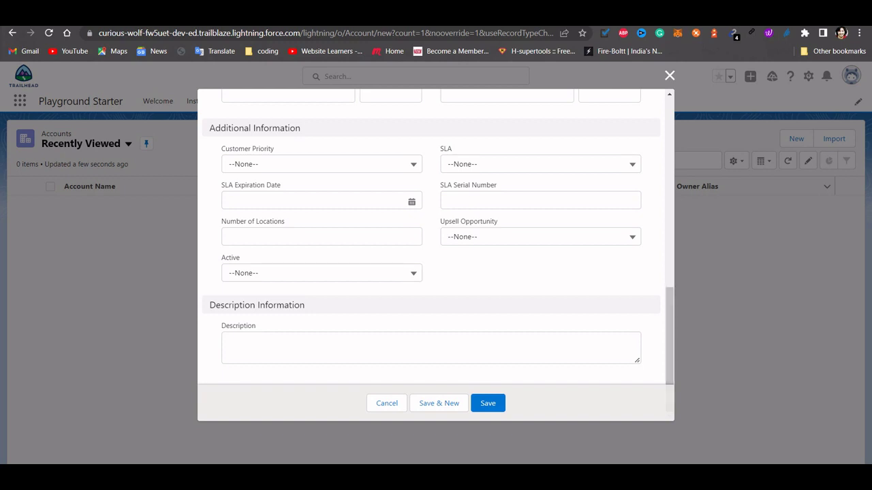
scroll(436, 259, "up", 5)
scroll(435, 259, "up", 4)
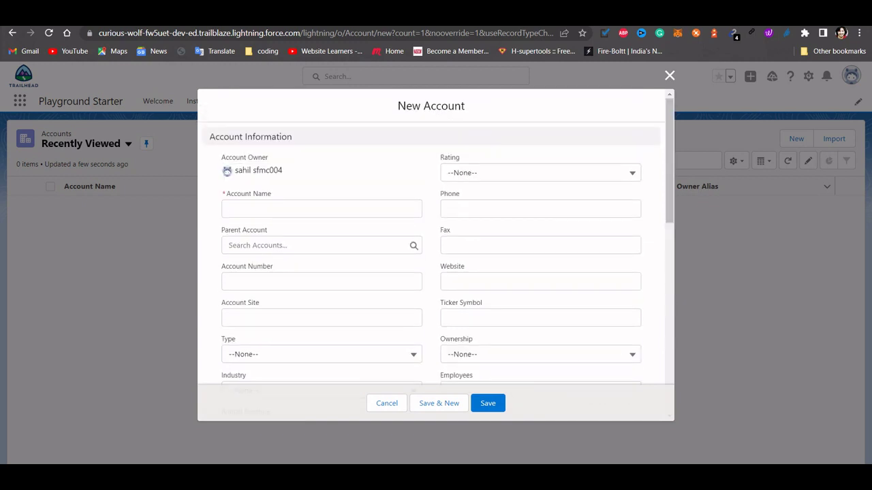
- Close the new account form without saving and remove the temporary Accounts tab from the navigation
left_click(670, 75)
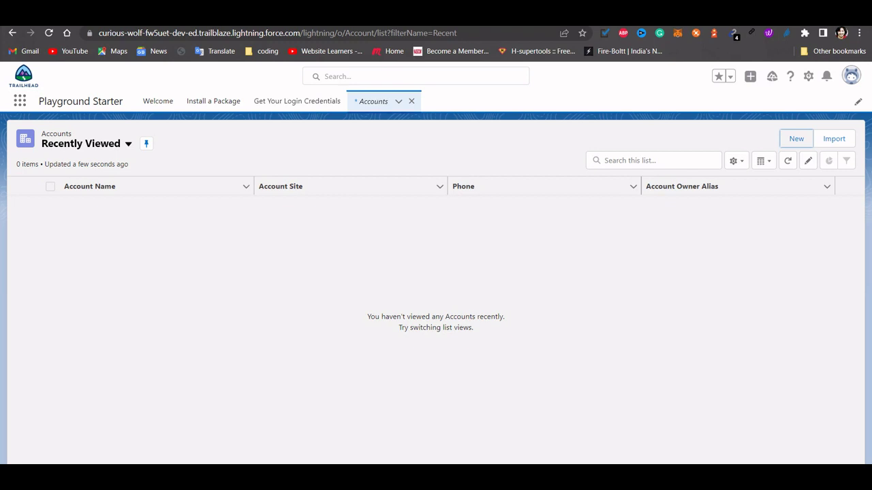
left_click(412, 101)
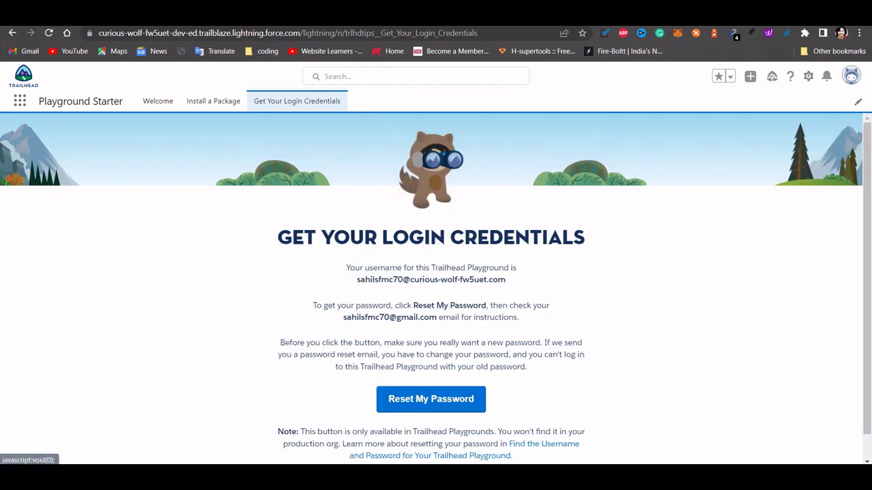
- Open the playground's Setup, look through its navigation categories, and display the Object Manager's list of objects
left_click(808, 76)
left_click(761, 107)
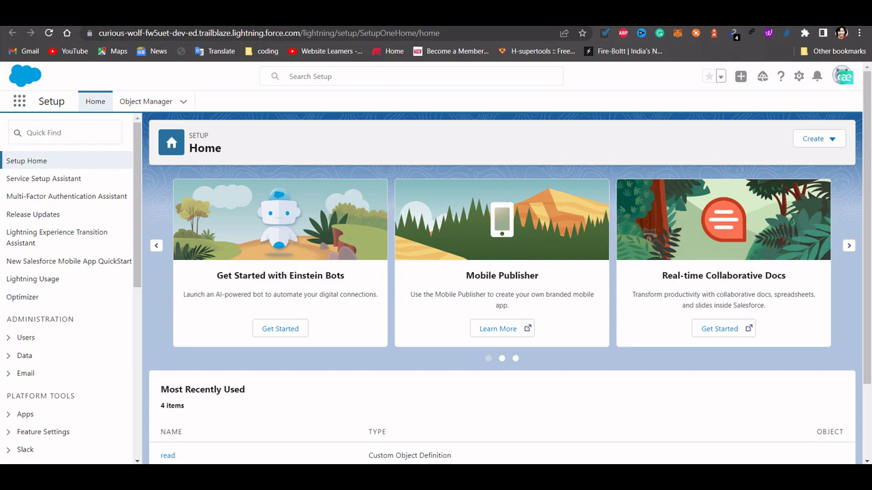
scroll(68, 337, "down", 5)
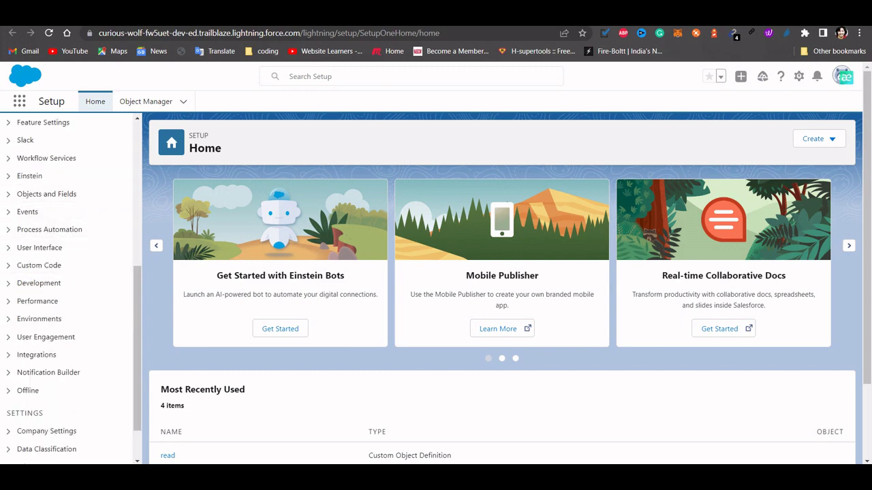
scroll(68, 286, "up", 5)
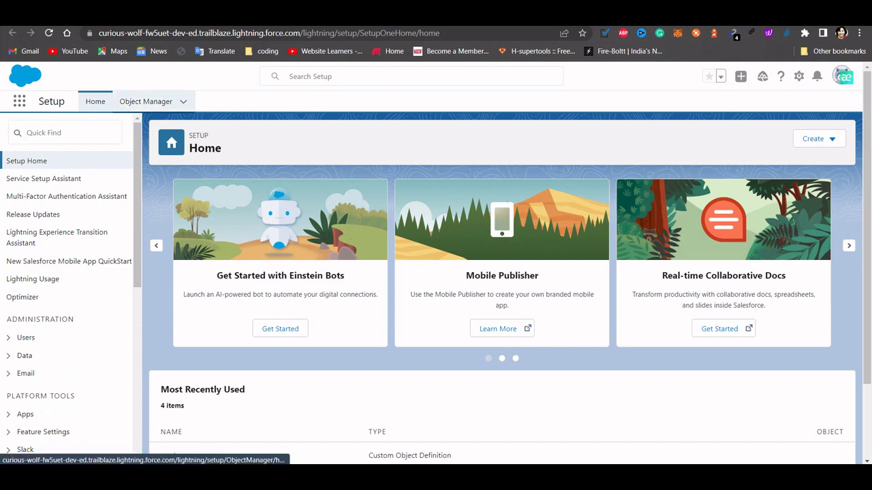
left_click(146, 101)
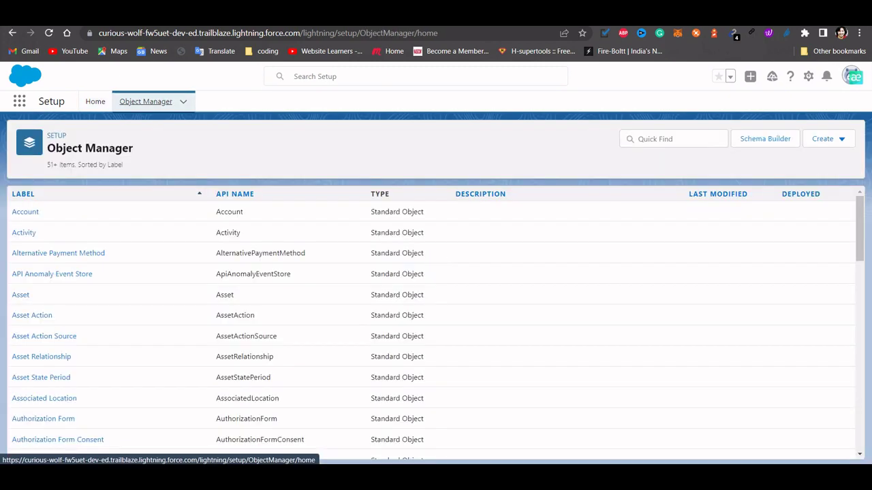